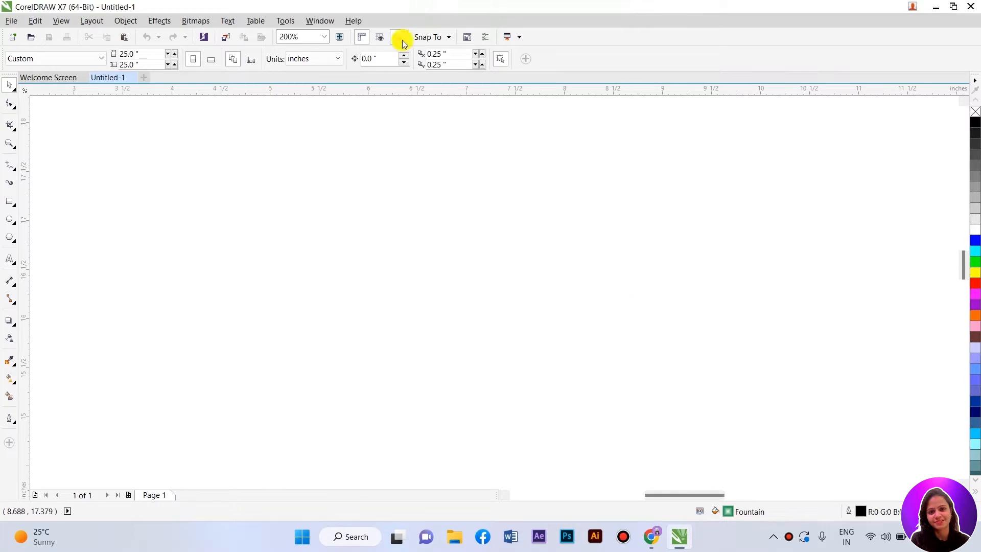
{"action": "left_click", "coordinate": [158, 21]}
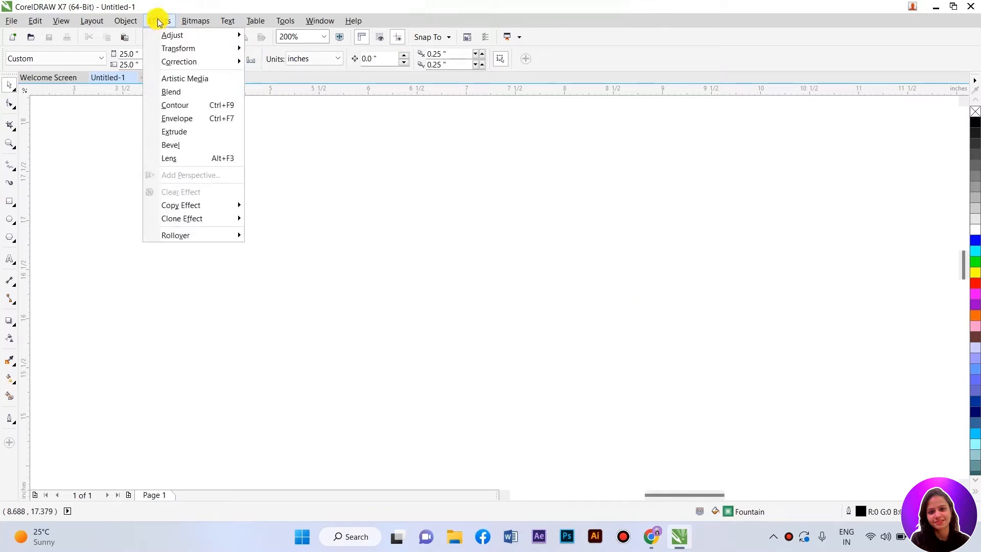
{"action": "mouse_move", "coordinate": [172, 35]}
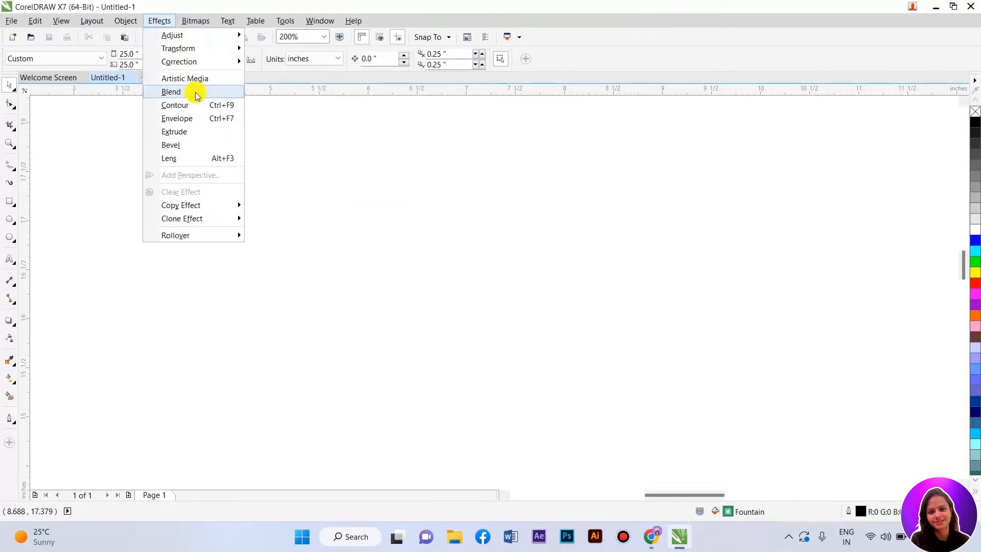
{"action": "mouse_move", "coordinate": [200, 68]}
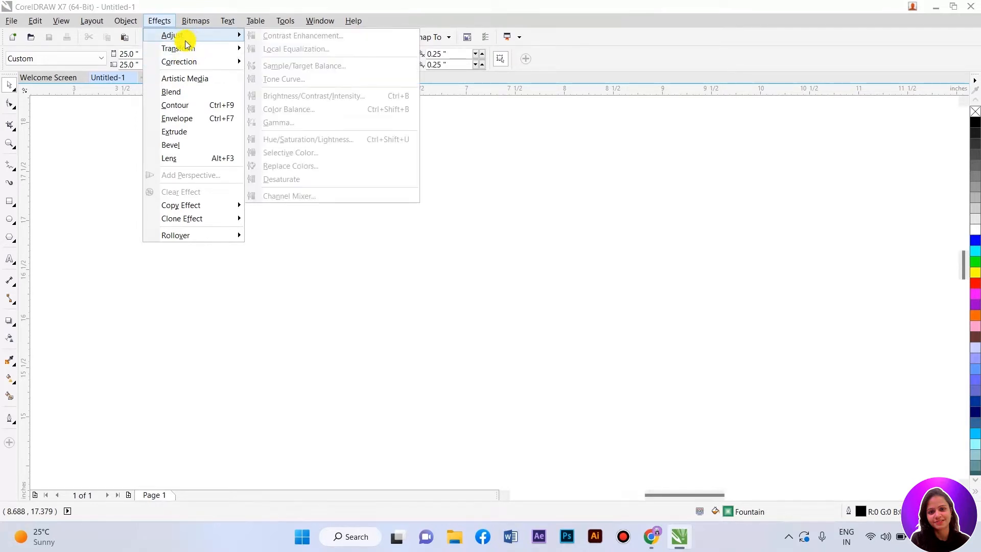
- Import the Superman image 43db273446cc3bd435b69e1629e30bd3.jpg from the wallpaper folder and place it on the page at about 2.54 by 3.21 inches
{"action": "left_click", "coordinate": [10, 21]}
{"action": "left_click", "coordinate": [11, 20]}
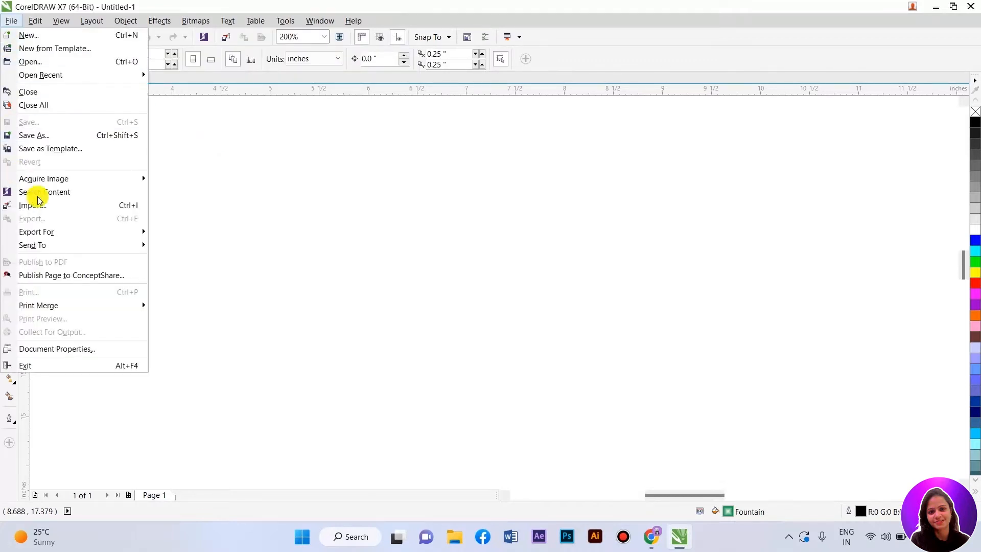
{"action": "left_click", "coordinate": [57, 204]}
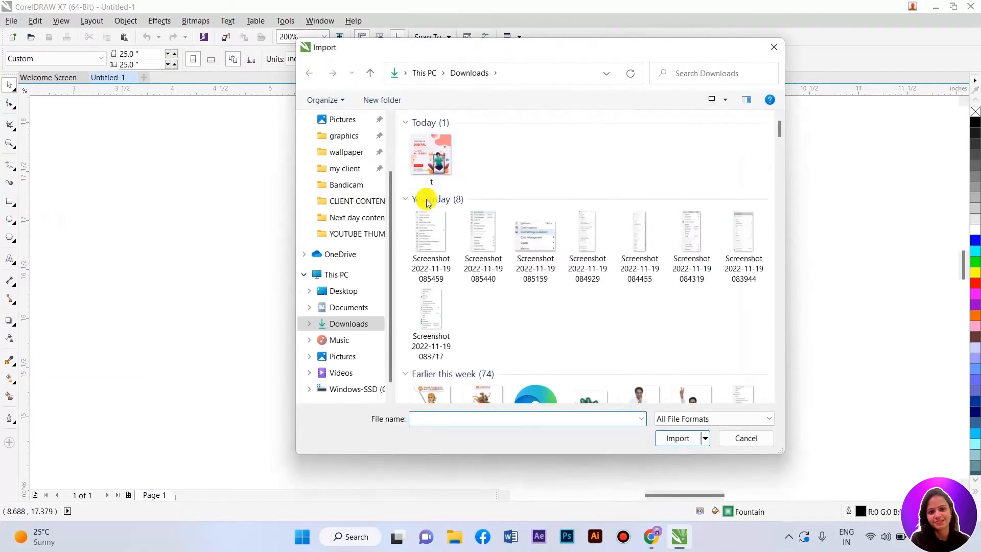
{"action": "left_click", "coordinate": [355, 225]}
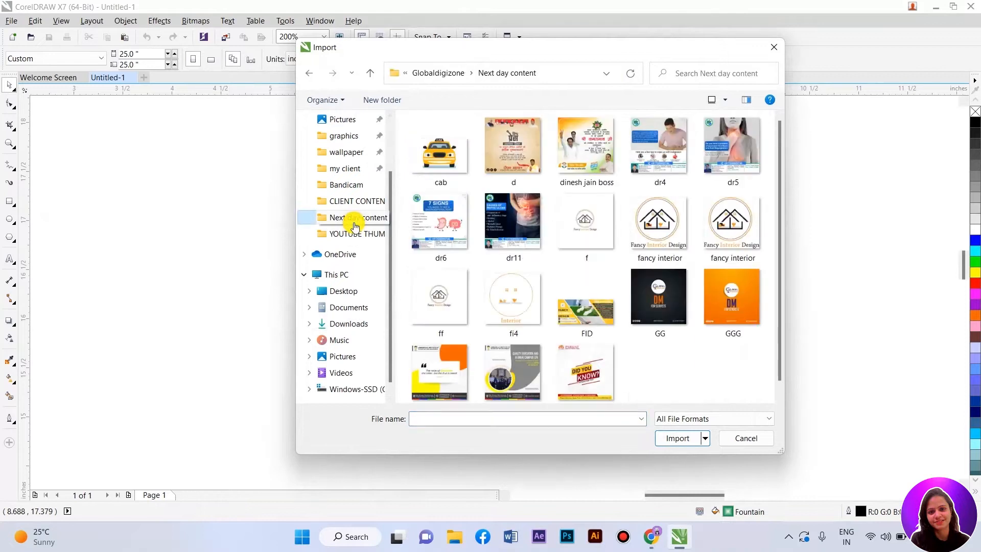
{"action": "left_click", "coordinate": [339, 161]}
{"action": "scroll", "coordinate": [661, 299], "scroll_direction": "down", "scroll_amount": 5}
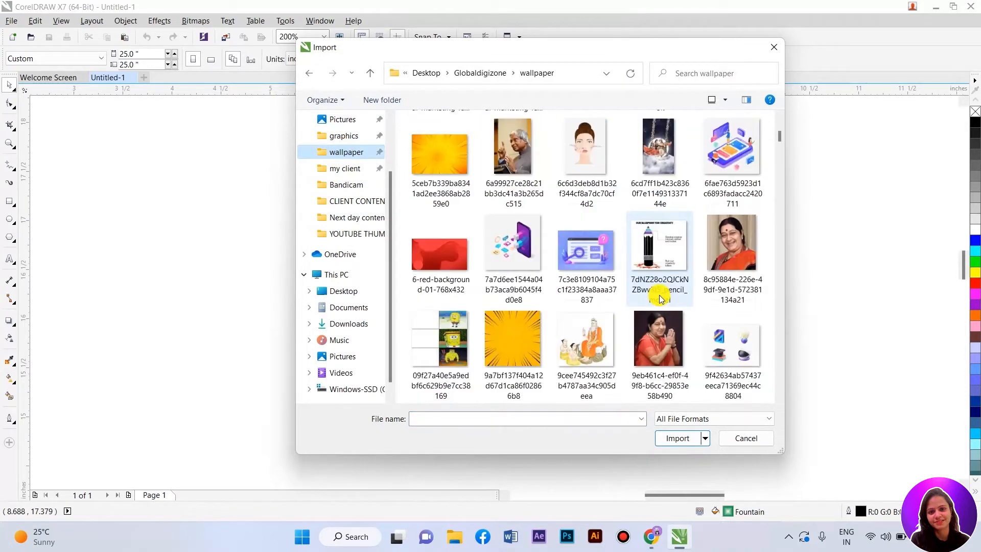
{"action": "scroll", "coordinate": [659, 295], "scroll_direction": "down", "scroll_amount": 5}
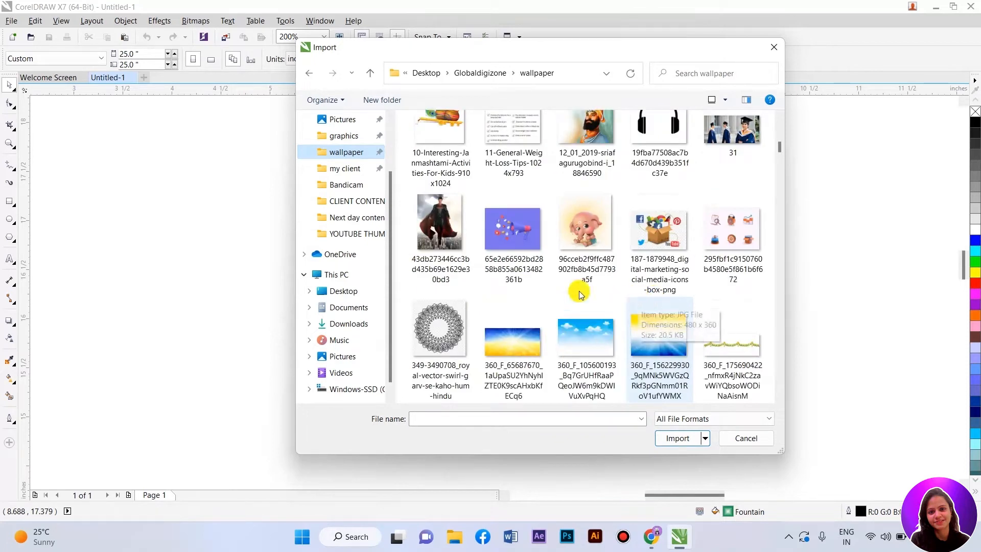
{"action": "left_click", "coordinate": [440, 225]}
{"action": "left_click", "coordinate": [684, 439]}
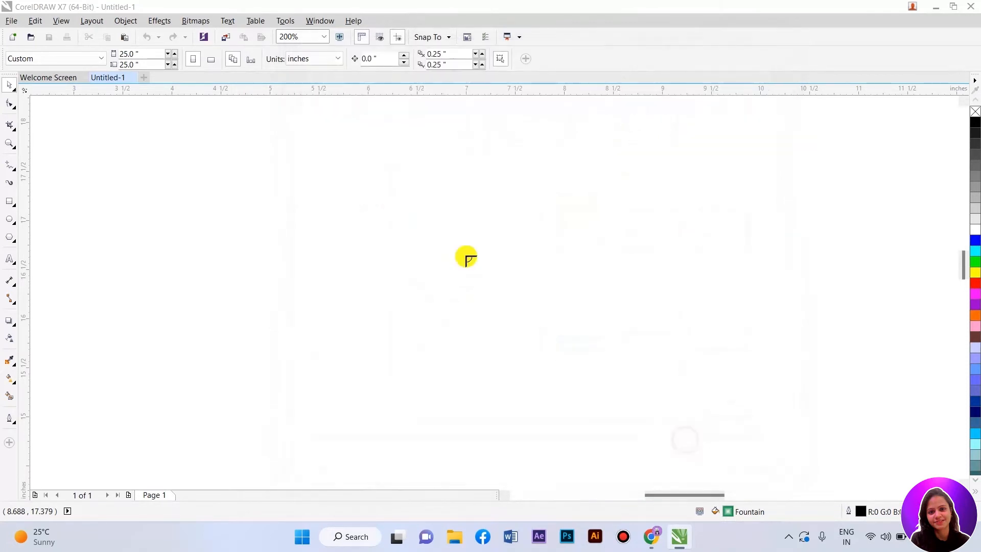
{"action": "left_click_drag", "start_coordinate": [359, 136], "coordinate": [701, 453]}
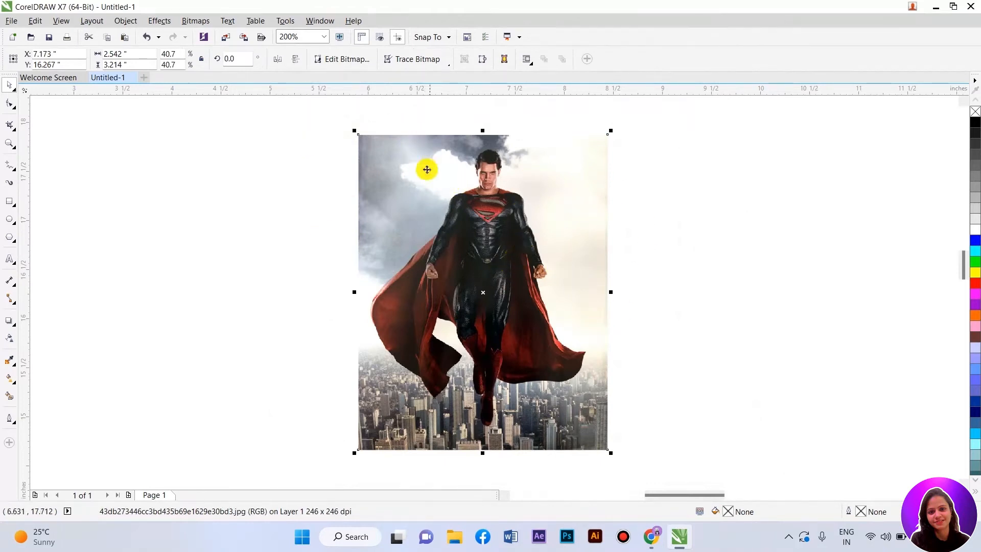
{"action": "left_click_drag", "start_coordinate": [543, 213], "coordinate": [551, 210]}
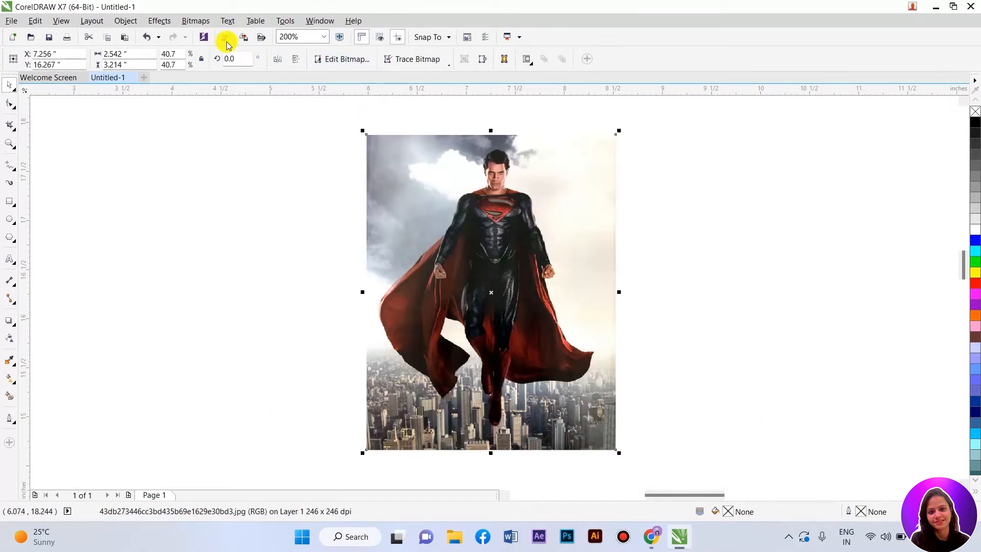
- Start Contrast Enhancement on the Superman image and set the output range compression to 38 and 251
{"action": "left_click", "coordinate": [158, 20]}
{"action": "mouse_move", "coordinate": [172, 39]}
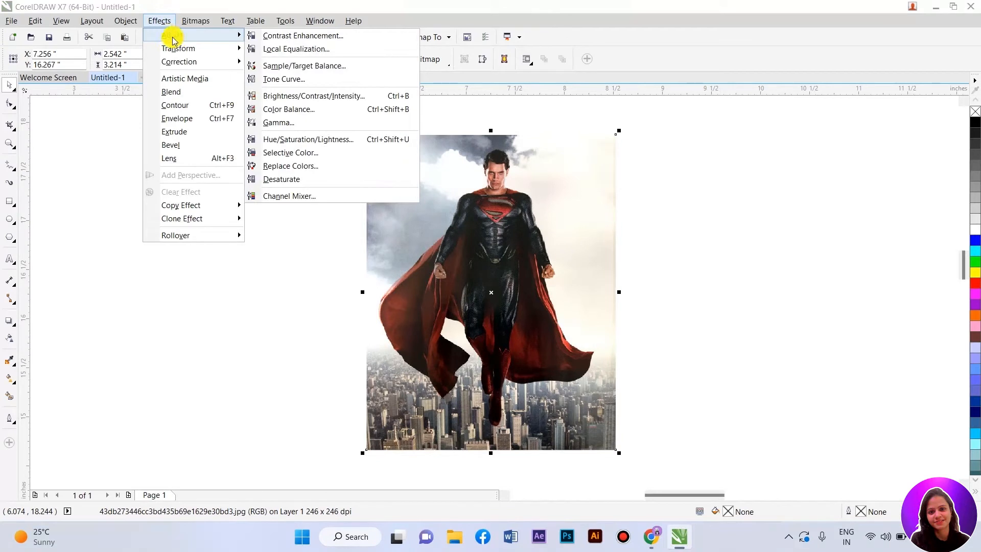
{"action": "left_click", "coordinate": [302, 41]}
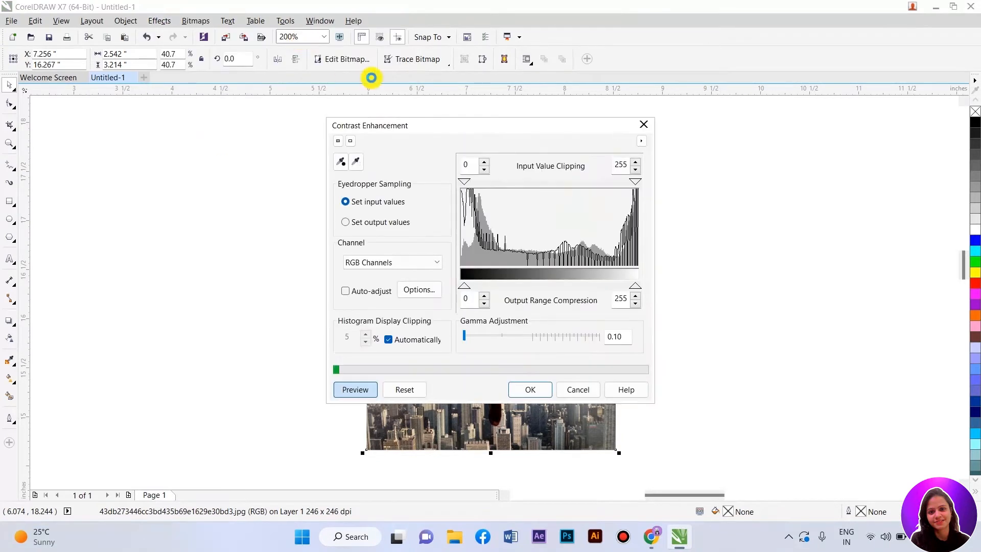
{"action": "left_click_drag", "start_coordinate": [482, 128], "coordinate": [771, 142]}
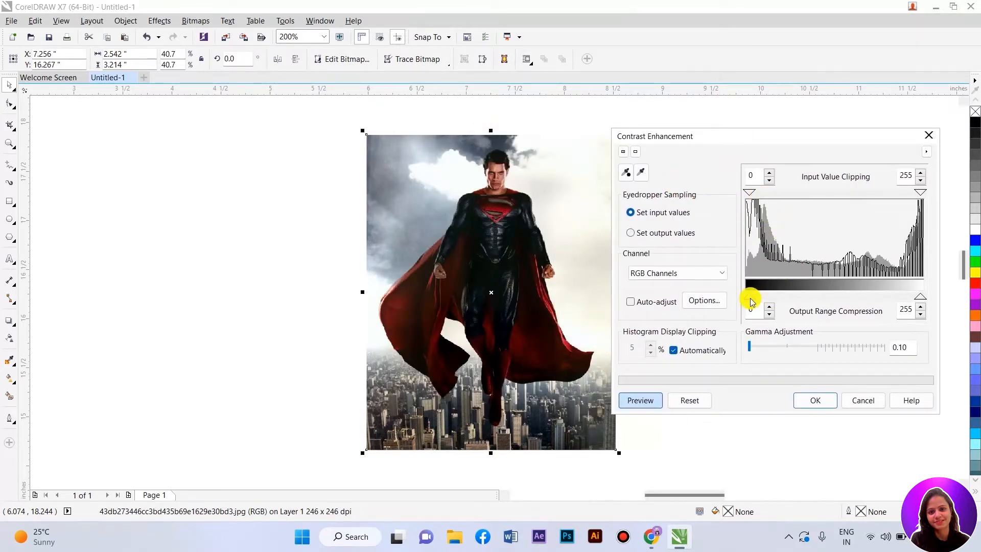
{"action": "left_click_drag", "start_coordinate": [752, 300], "coordinate": [805, 301]}
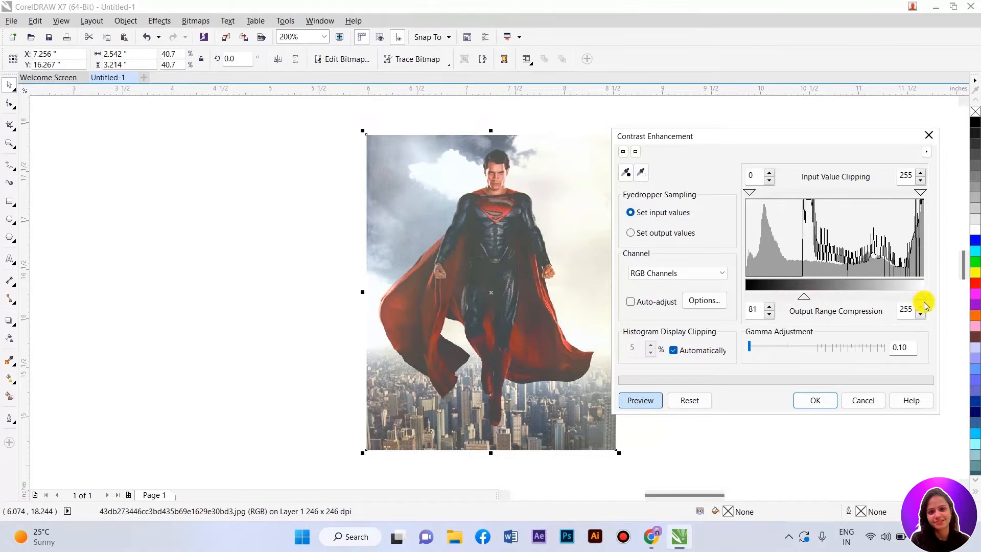
{"action": "mouse_move", "coordinate": [921, 300]}
{"action": "left_mouse_down"}
{"action": "mouse_move", "coordinate": [885, 299]}
{"action": "mouse_move", "coordinate": [918, 300]}
{"action": "left_mouse_up"}
{"action": "left_click_drag", "start_coordinate": [804, 298], "coordinate": [773, 307]}
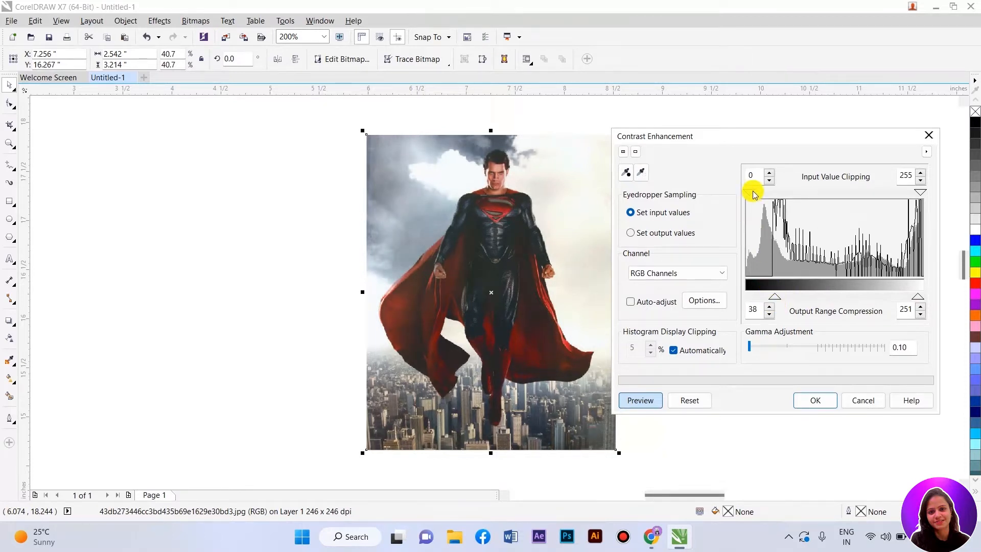
- Try several lower limits for the input value clipping, ending at 13
{"action": "left_click_drag", "start_coordinate": [754, 195], "coordinate": [767, 195]}
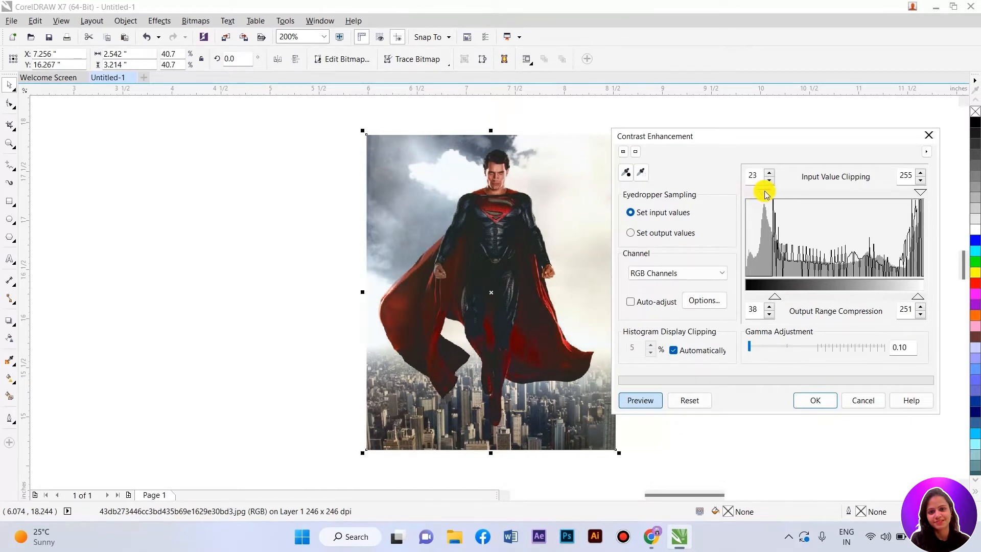
{"action": "mouse_move", "coordinate": [766, 193]}
{"action": "left_mouse_down"}
{"action": "mouse_move", "coordinate": [791, 192]}
{"action": "mouse_move", "coordinate": [768, 202]}
{"action": "left_mouse_up"}
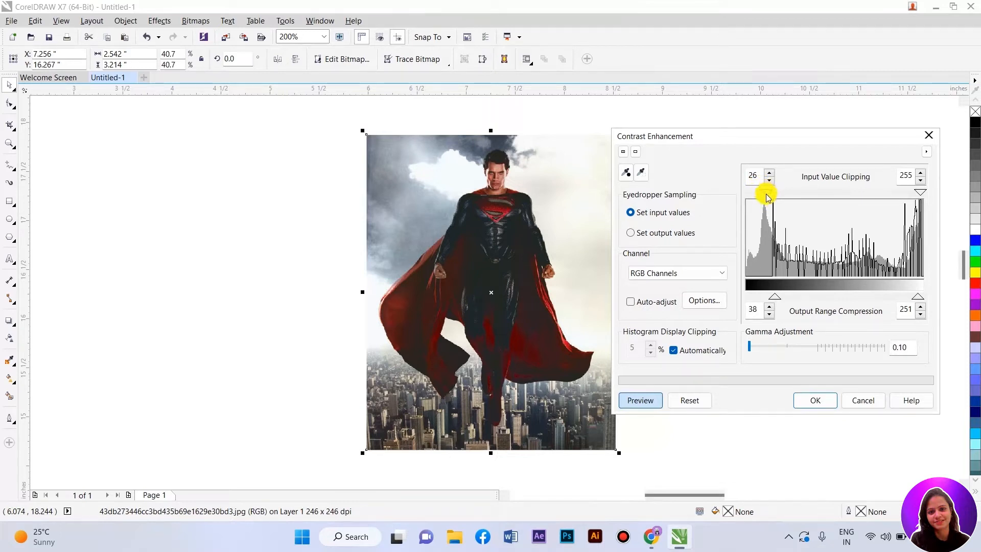
{"action": "left_click_drag", "start_coordinate": [767, 194], "coordinate": [758, 198]}
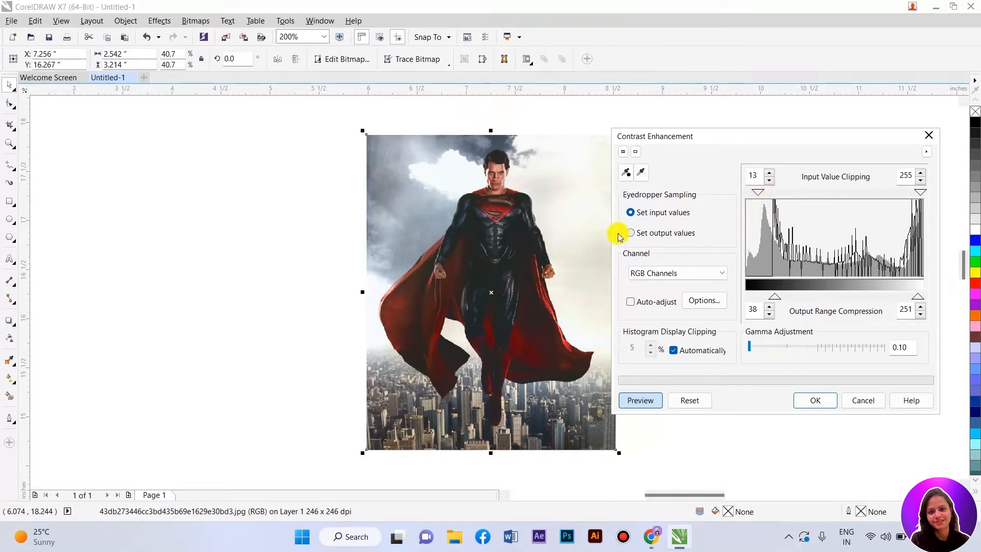
- Switch eyedropper sampling to output values with a lower output limit of 9, and discard the contrast adjustment
{"action": "left_click", "coordinate": [643, 236]}
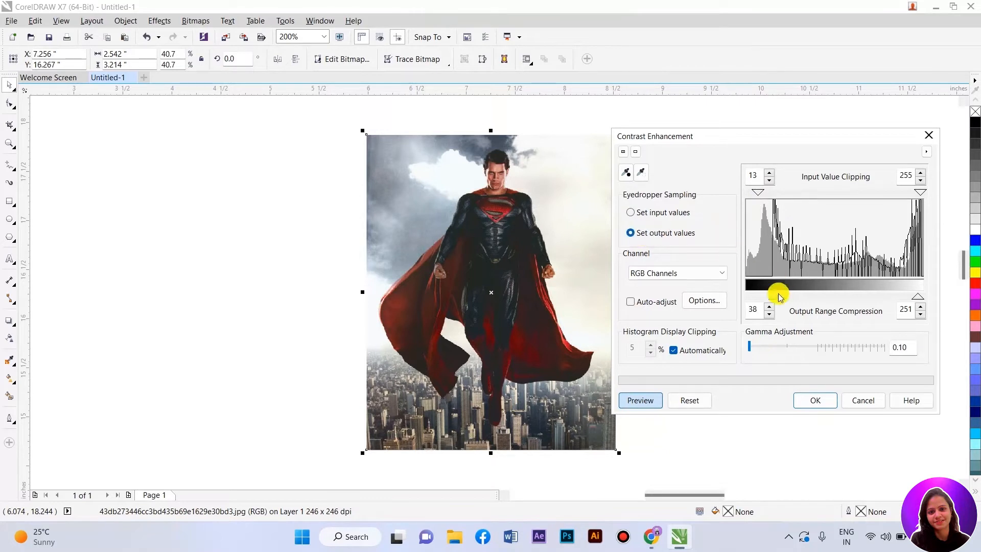
{"action": "left_click_drag", "start_coordinate": [775, 297], "coordinate": [756, 297]}
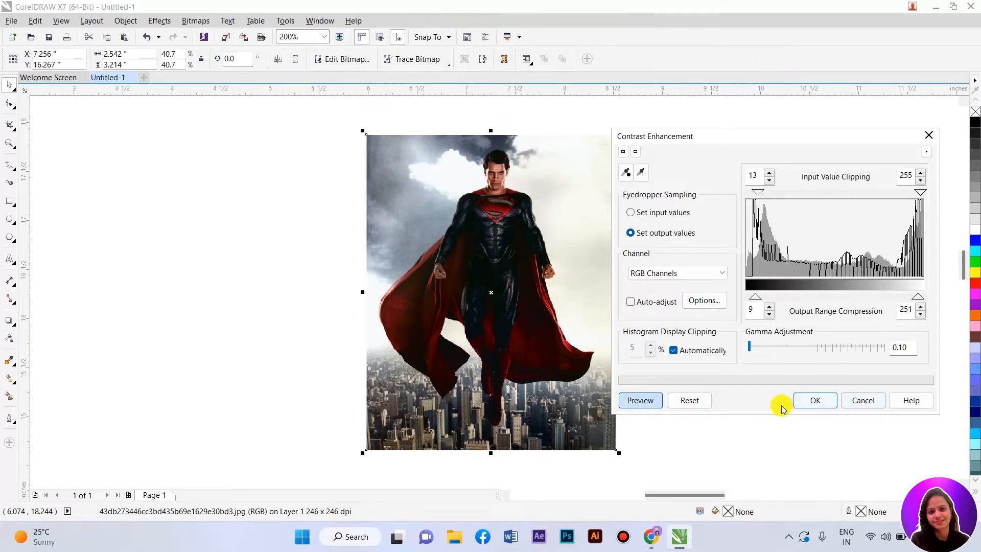
{"action": "left_click", "coordinate": [859, 401]}
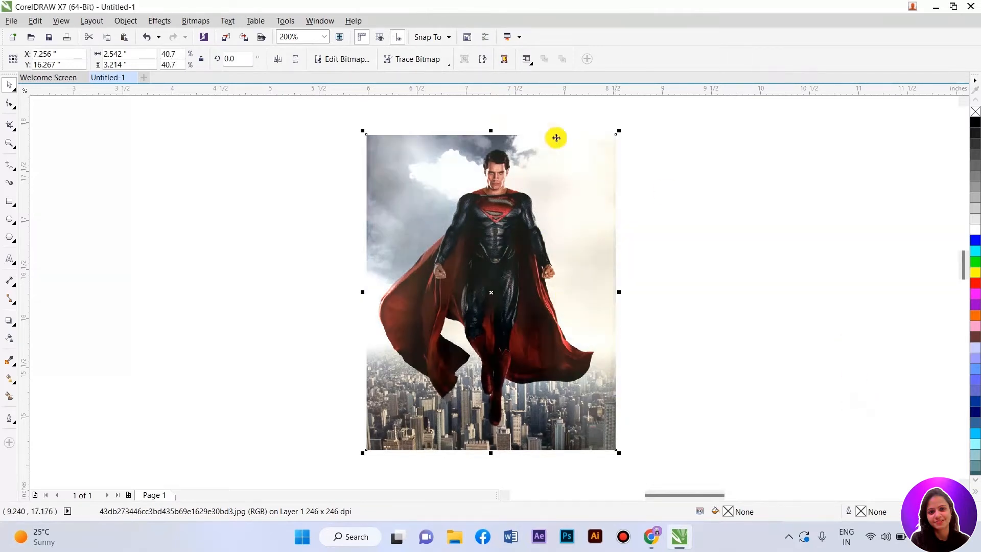
- Start Local Equalization on the Superman image and raise the linked width and height to 221
{"action": "left_click", "coordinate": [187, 22]}
{"action": "mouse_move", "coordinate": [159, 21]}
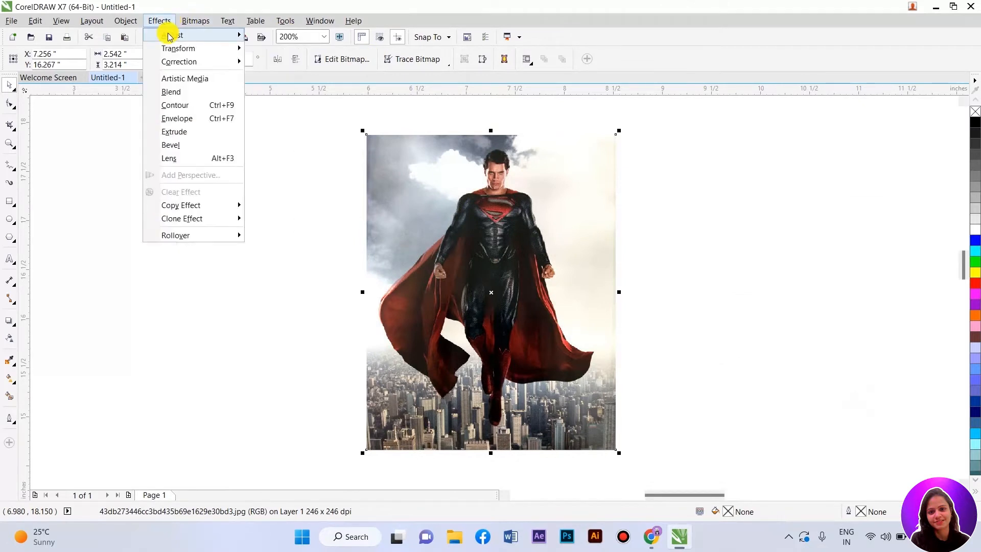
{"action": "left_click", "coordinate": [287, 51]}
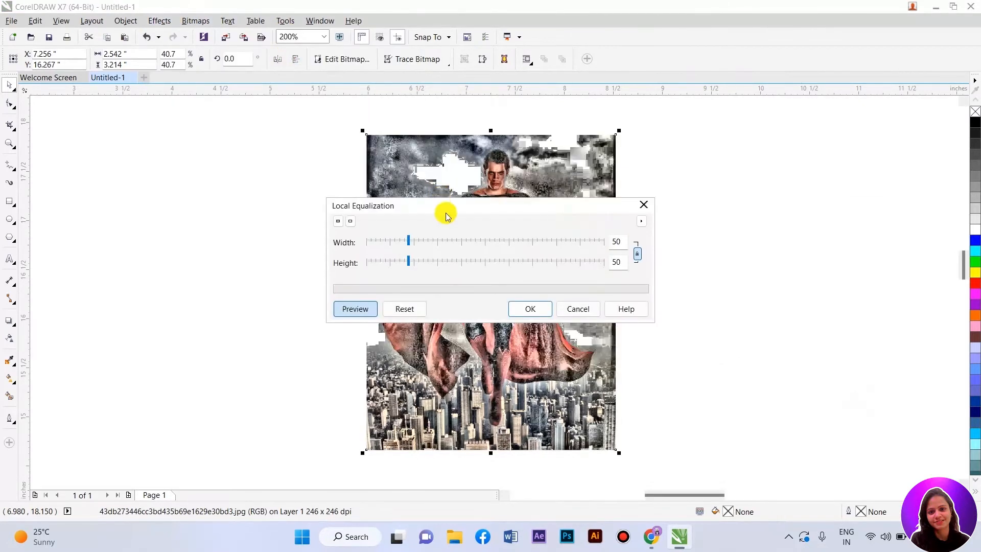
{"action": "left_click_drag", "start_coordinate": [454, 210], "coordinate": [756, 171]}
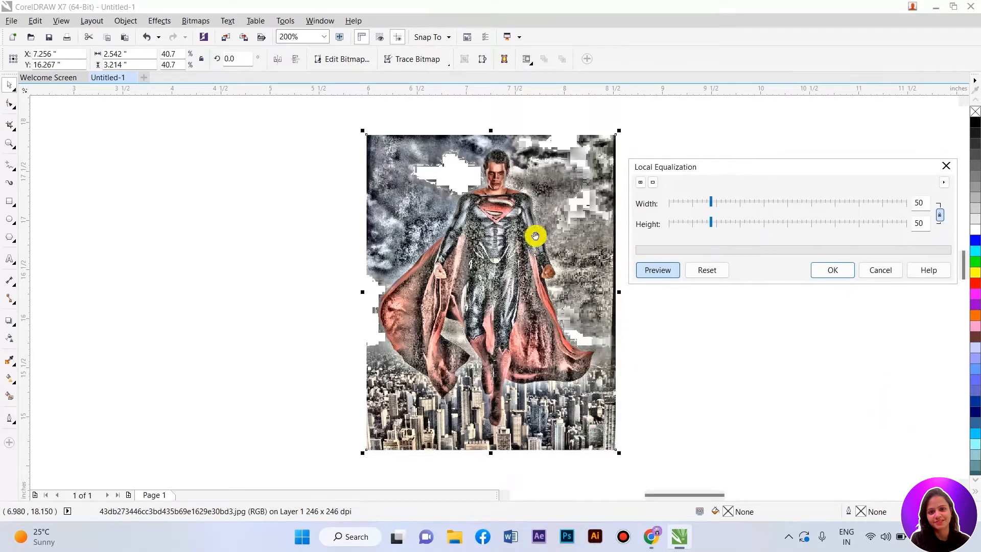
{"action": "left_click", "coordinate": [745, 202]}
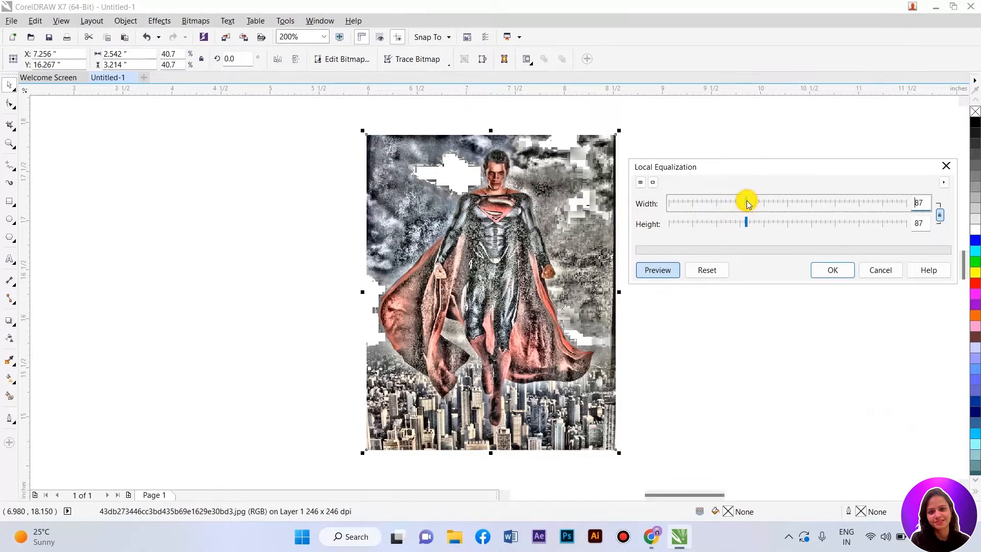
{"action": "left_click_drag", "start_coordinate": [745, 200], "coordinate": [787, 199]}
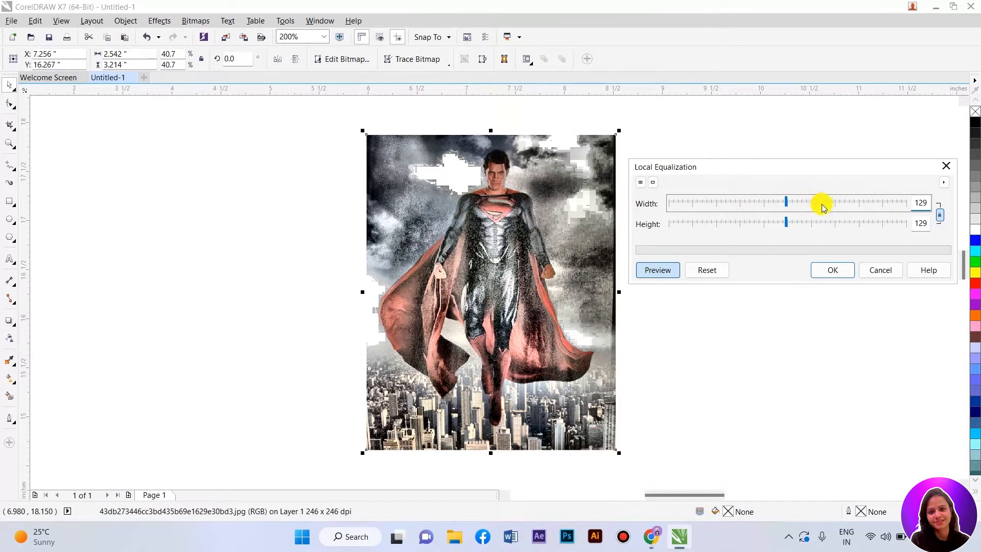
{"action": "left_click", "coordinate": [839, 203]}
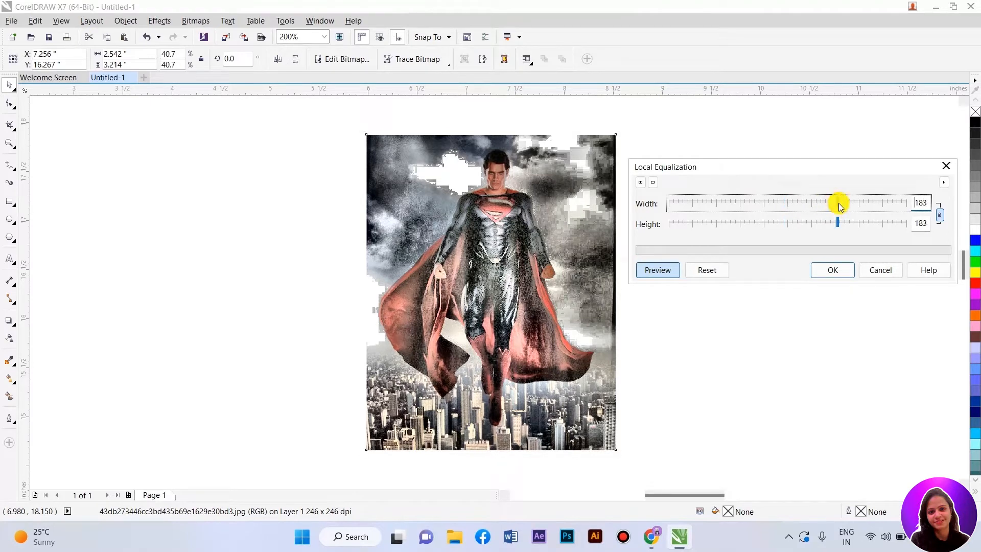
{"action": "left_click", "coordinate": [866, 205]}
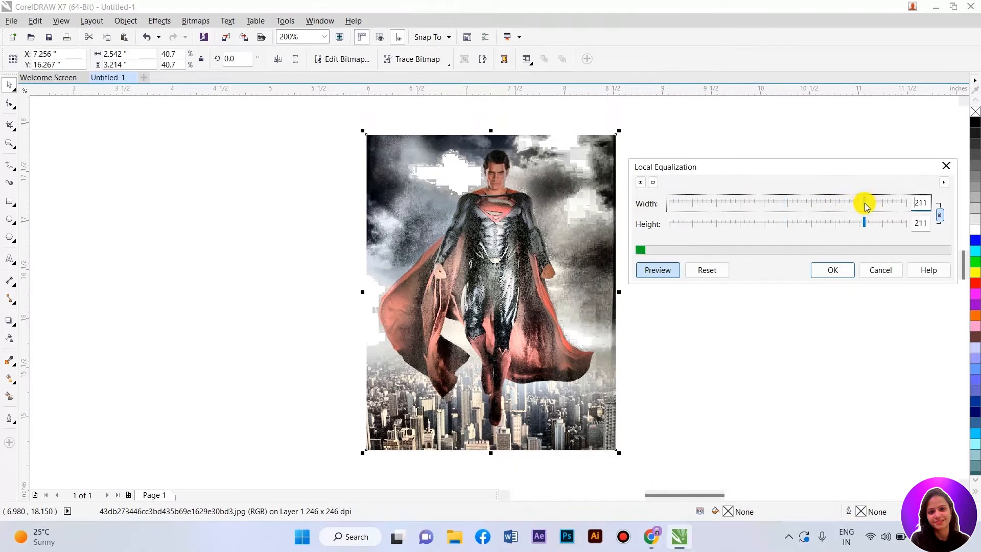
{"action": "left_click", "coordinate": [873, 202]}
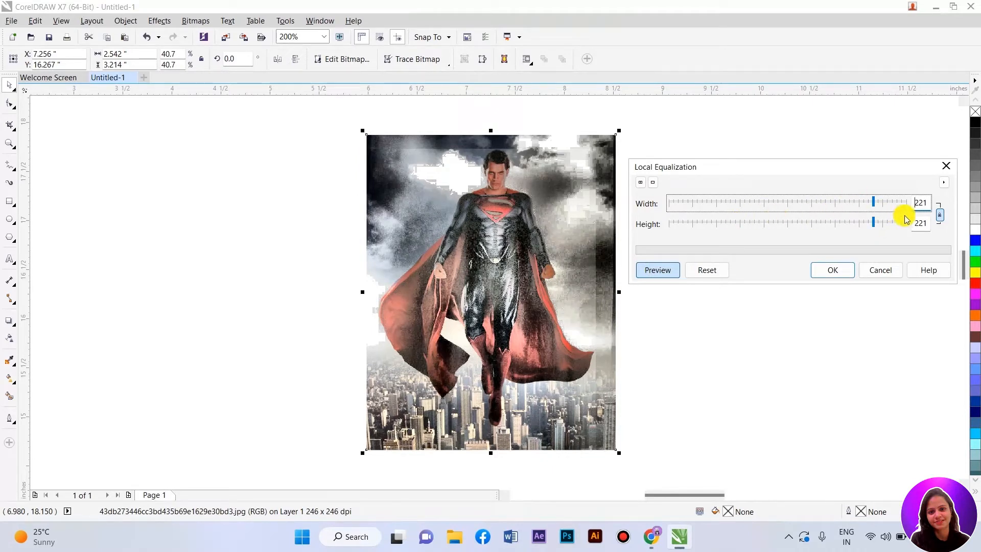
- Unlink the equalization width and height, set them to 236 and 114, and discard the local equalization
{"action": "left_click", "coordinate": [941, 217]}
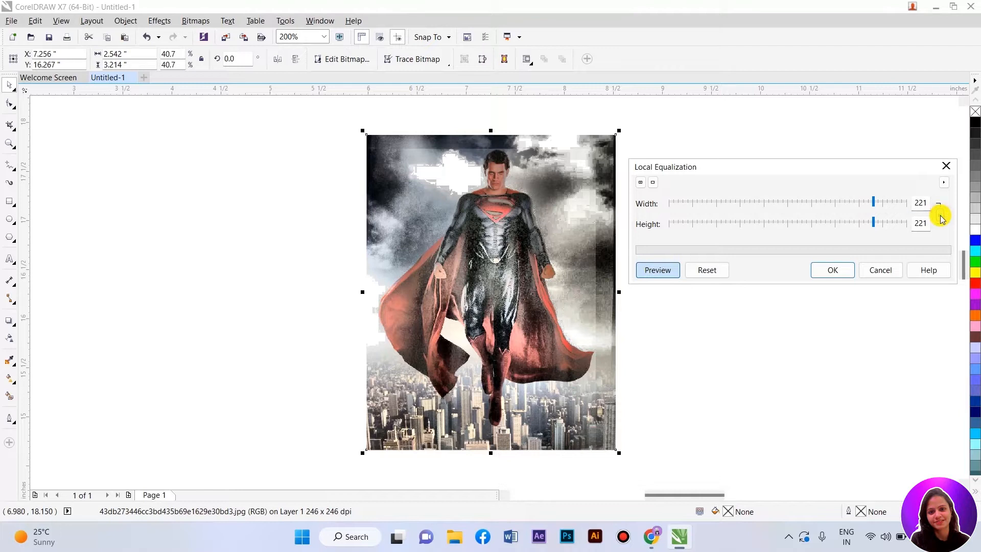
{"action": "left_click_drag", "start_coordinate": [872, 223], "coordinate": [774, 233]}
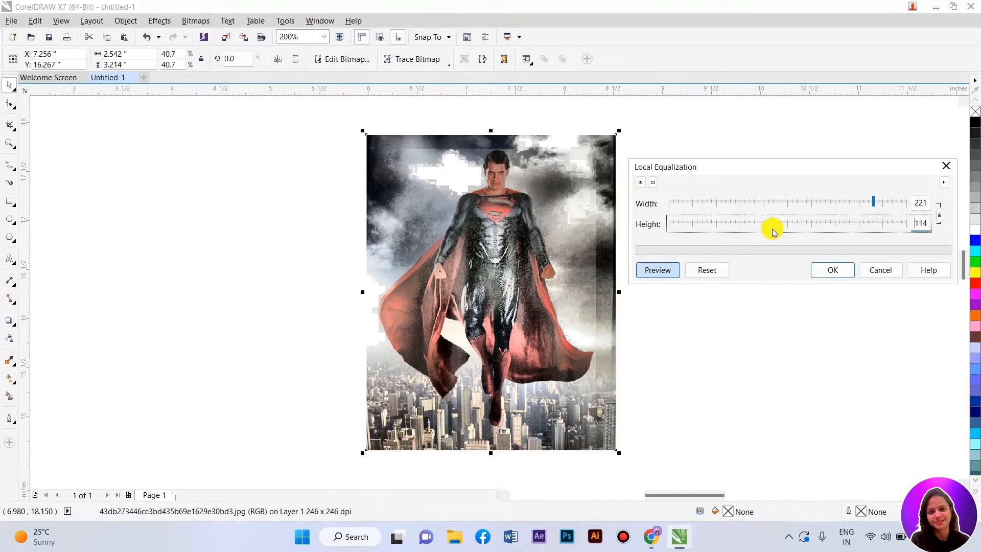
{"action": "left_click", "coordinate": [869, 203]}
{"action": "left_click", "coordinate": [825, 202]}
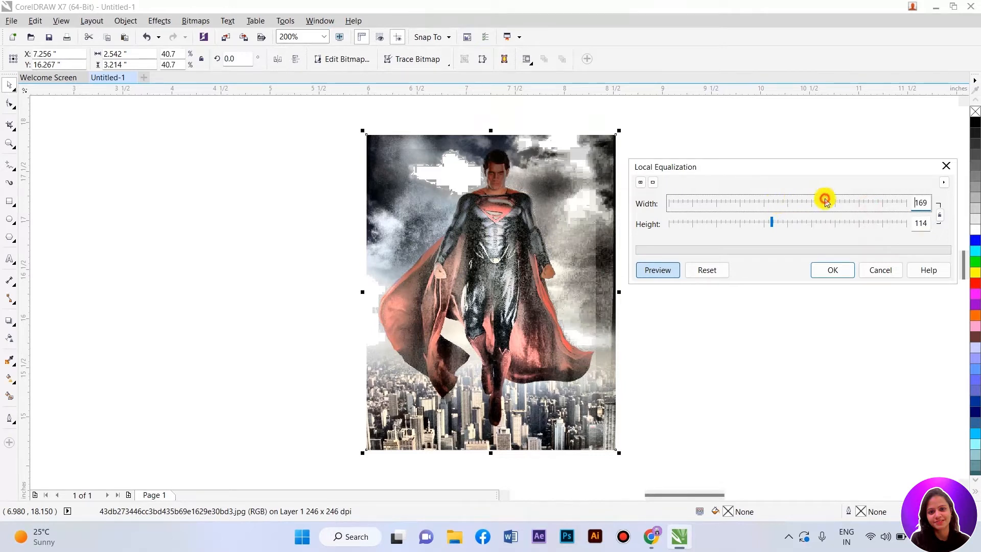
{"action": "left_click", "coordinate": [888, 202]}
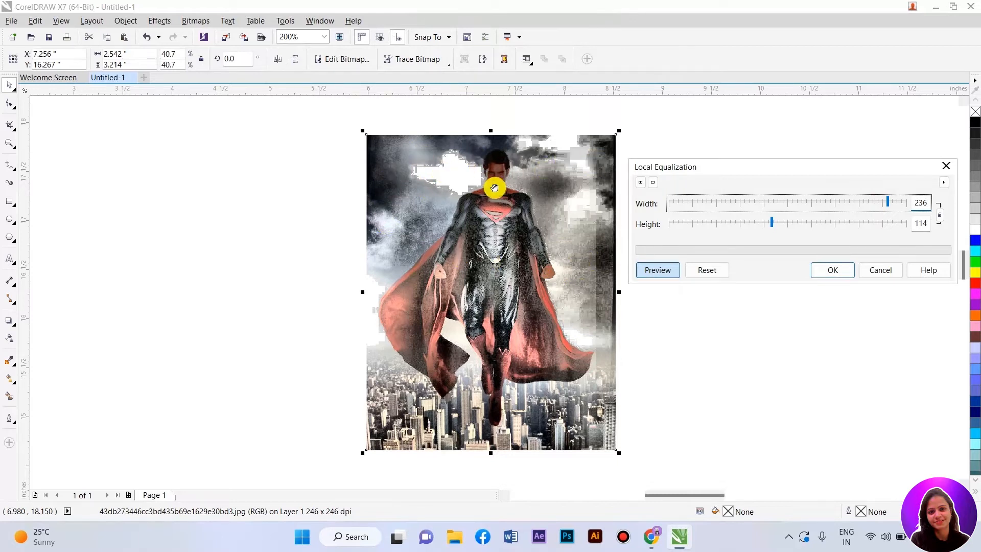
{"action": "mouse_move", "coordinate": [556, 169]}
{"action": "left_mouse_down"}
{"action": "mouse_move", "coordinate": [547, 188]}
{"action": "mouse_move", "coordinate": [549, 172]}
{"action": "left_mouse_up"}
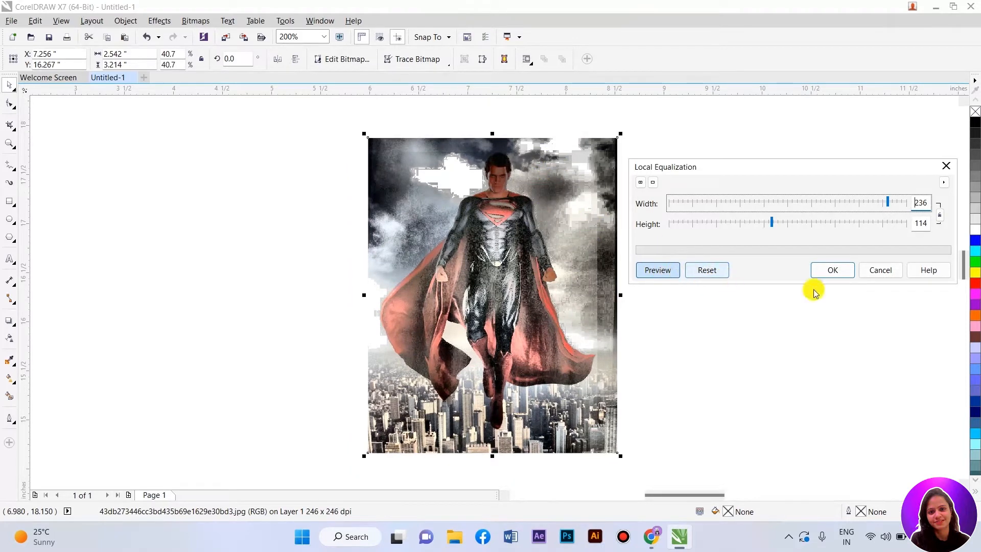
{"action": "left_click", "coordinate": [892, 271]}
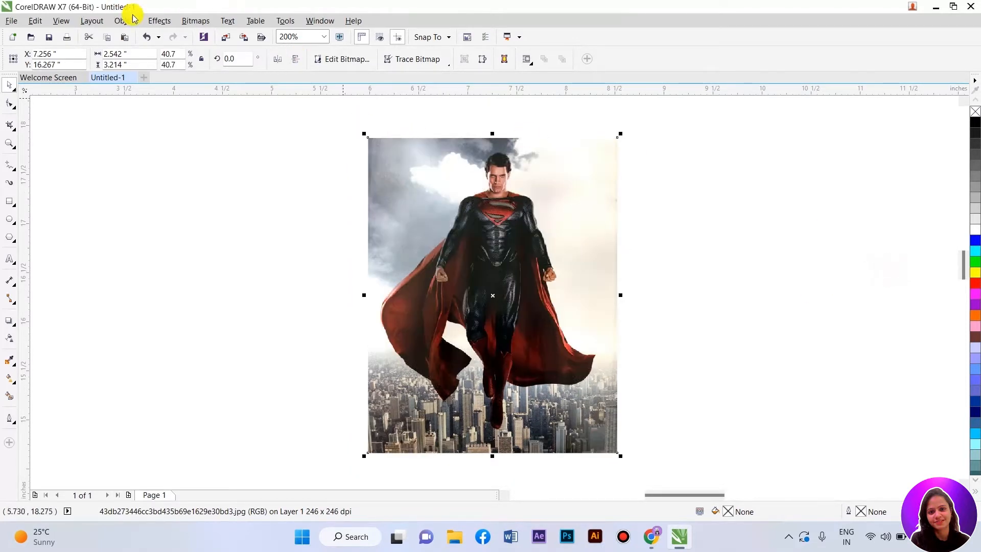
- Start Sample/Target Balance on the Superman image and choose the Green Channel
{"action": "left_click", "coordinate": [166, 20]}
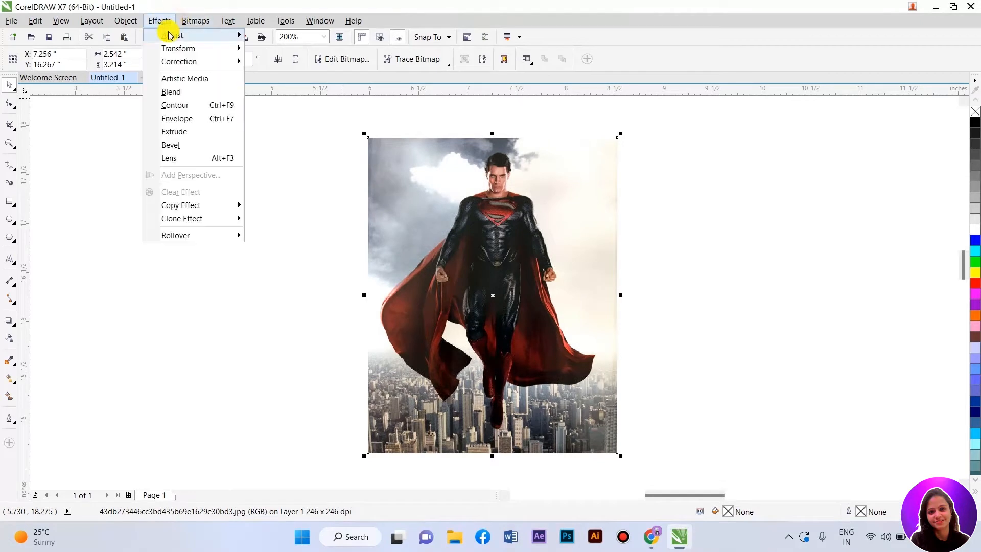
{"action": "mouse_move", "coordinate": [230, 34]}
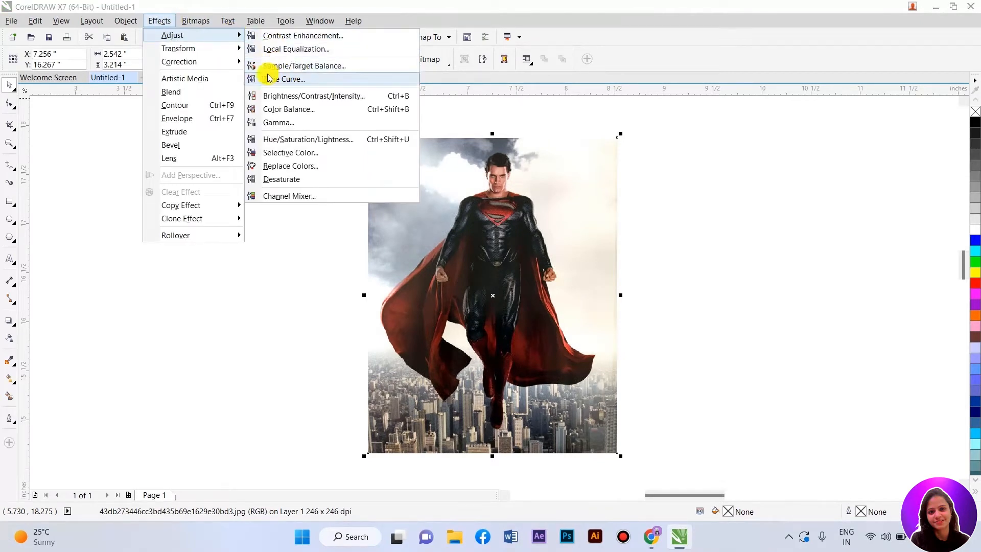
{"action": "key", "text": "Escape"}
{"action": "left_click", "coordinate": [304, 71]}
{"action": "left_click_drag", "start_coordinate": [447, 153], "coordinate": [724, 101]}
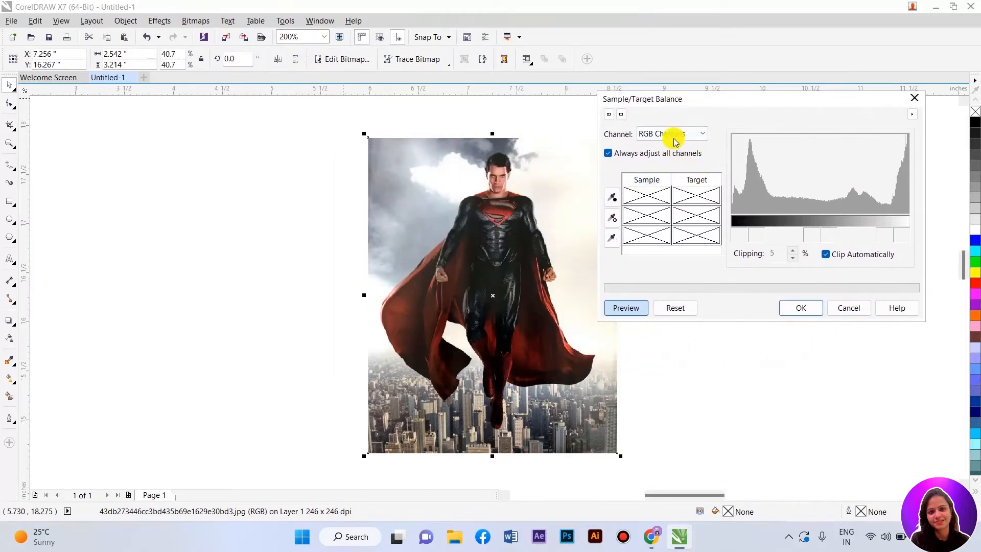
{"action": "left_click", "coordinate": [702, 133]}
{"action": "left_click", "coordinate": [679, 167]}
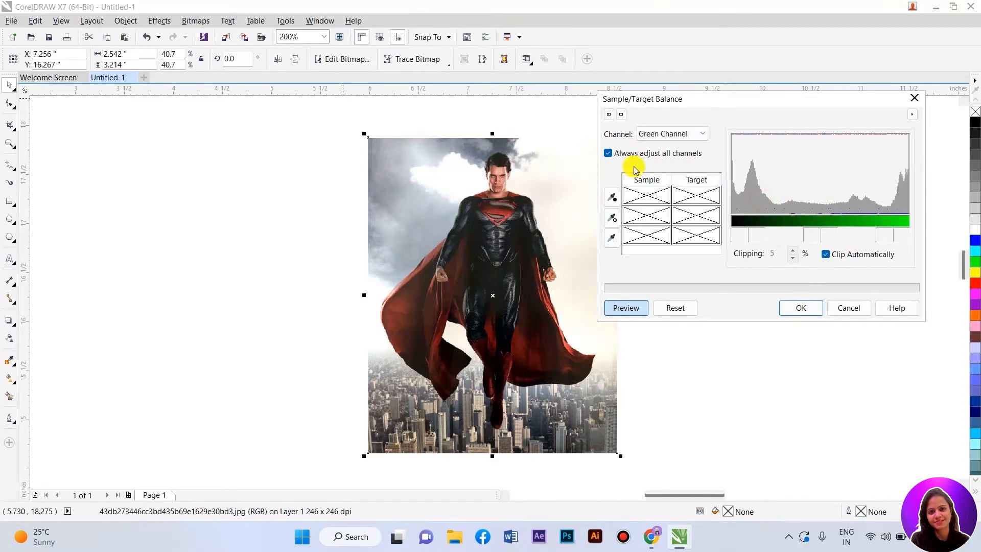
- Sample the dark tone near Superman's shoulder as the low point in the green channel, and discard the balance adjustment
{"action": "left_click", "coordinate": [612, 197]}
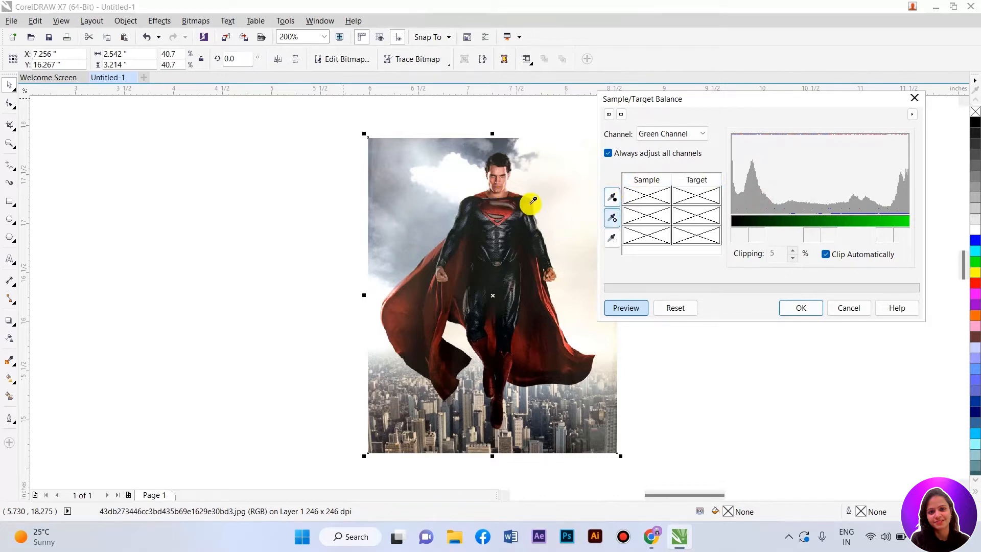
{"action": "left_click", "coordinate": [511, 198]}
{"action": "left_click", "coordinate": [612, 197]}
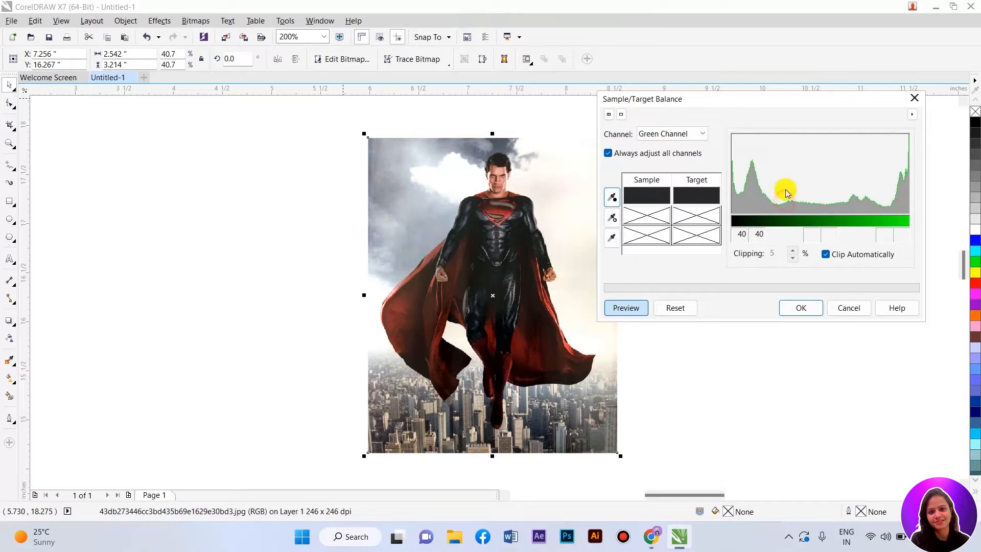
{"action": "left_click", "coordinate": [698, 134]}
{"action": "left_click", "coordinate": [673, 167]}
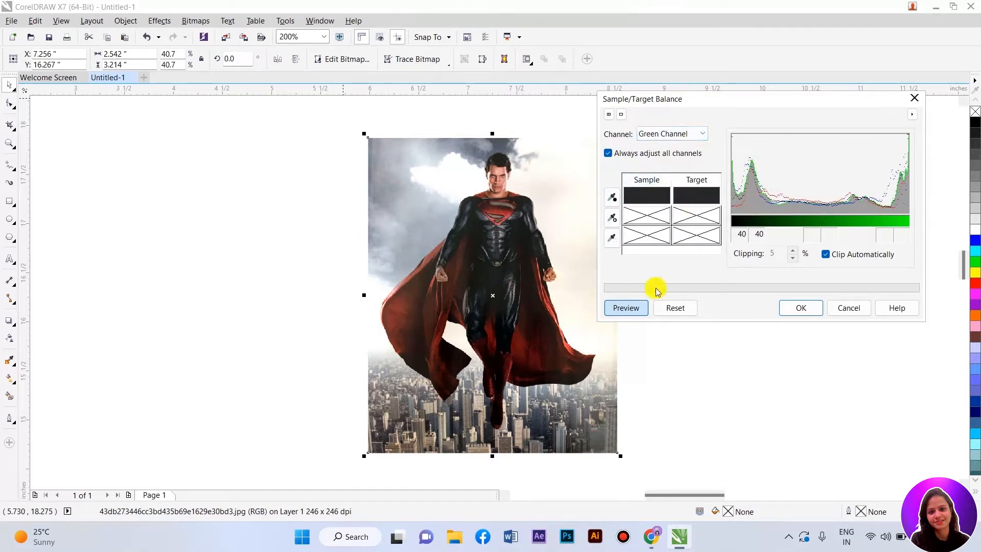
{"action": "left_click", "coordinate": [838, 308]}
- Start Tone Curve on the Superman image and bend the RGB curve upward through the point 129, 191
{"action": "left_click", "coordinate": [191, 22]}
{"action": "mouse_move", "coordinate": [163, 20]}
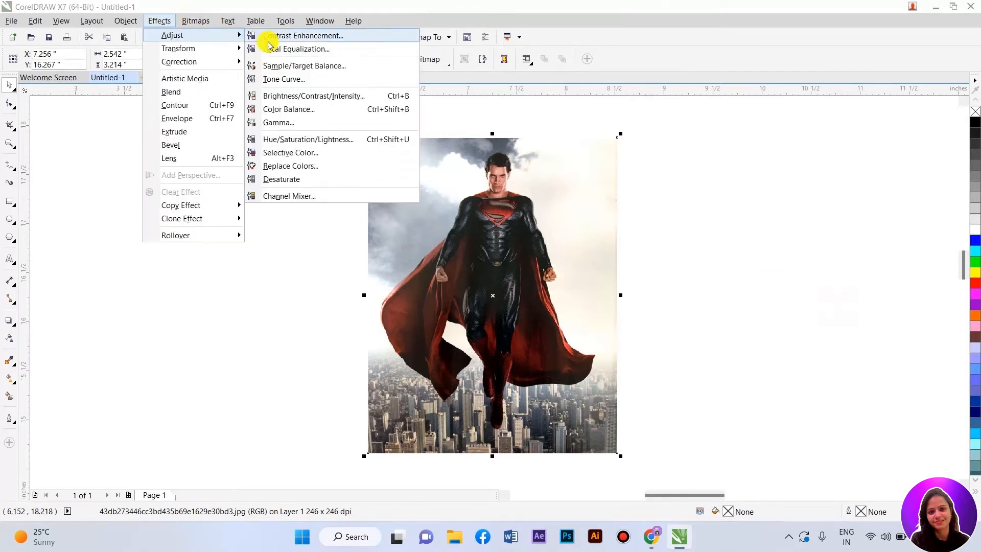
{"action": "left_click", "coordinate": [276, 79]}
{"action": "left_click_drag", "start_coordinate": [427, 105], "coordinate": [702, 128]}
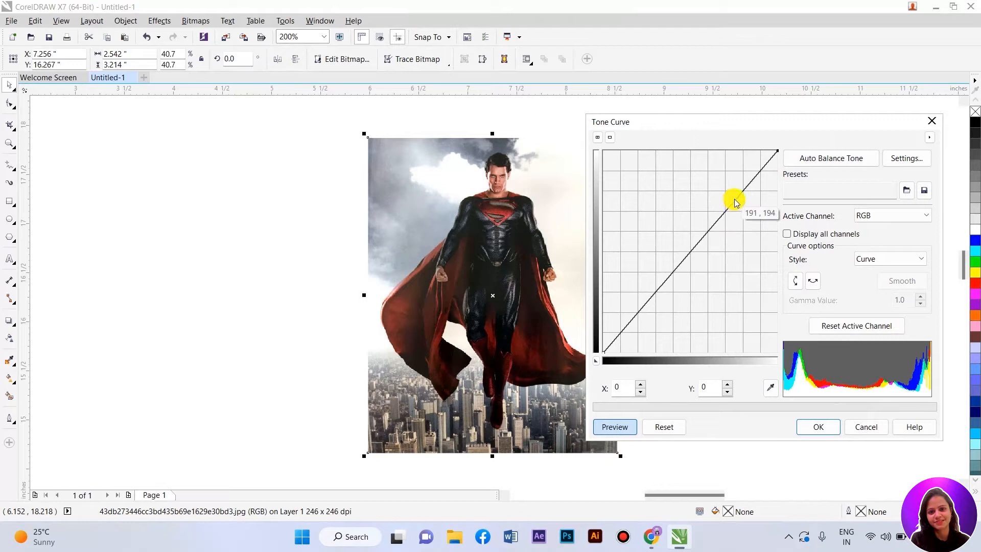
{"action": "left_click_drag", "start_coordinate": [734, 200], "coordinate": [692, 202]}
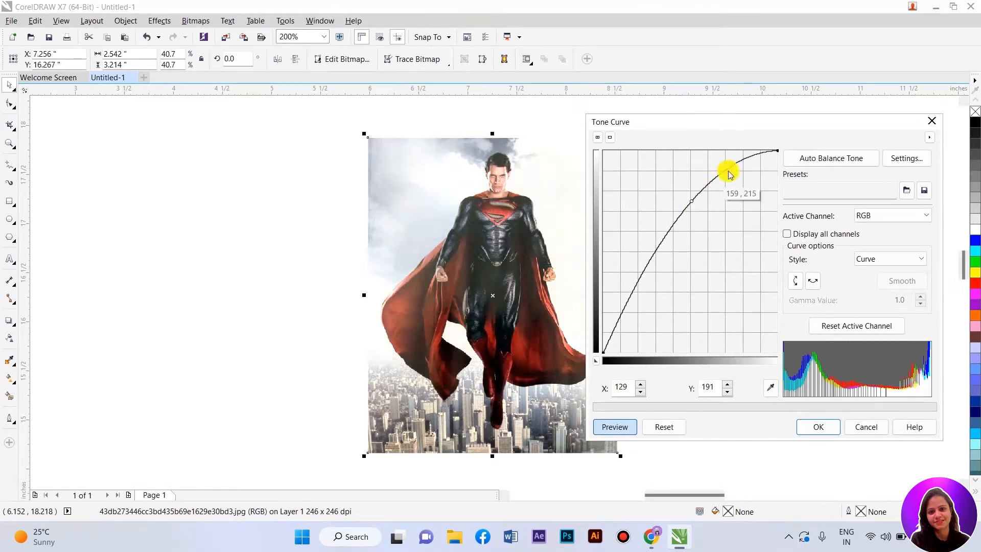
- Add a second point at 202, 226 on the upper part of the tone curve, and discard the tone adjustment
{"action": "left_click", "coordinate": [744, 162]}
{"action": "left_click_drag", "start_coordinate": [744, 163], "coordinate": [742, 174]}
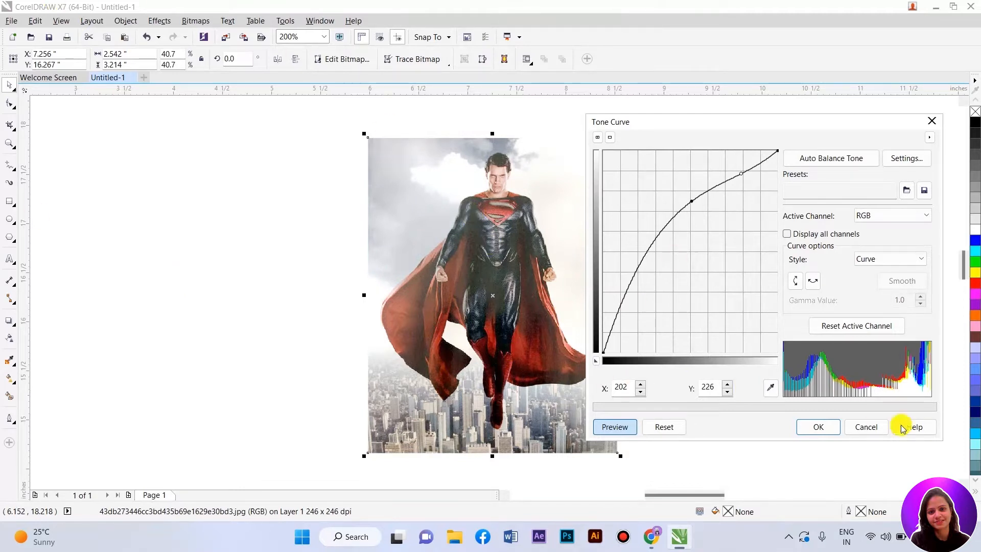
{"action": "left_click", "coordinate": [874, 431]}
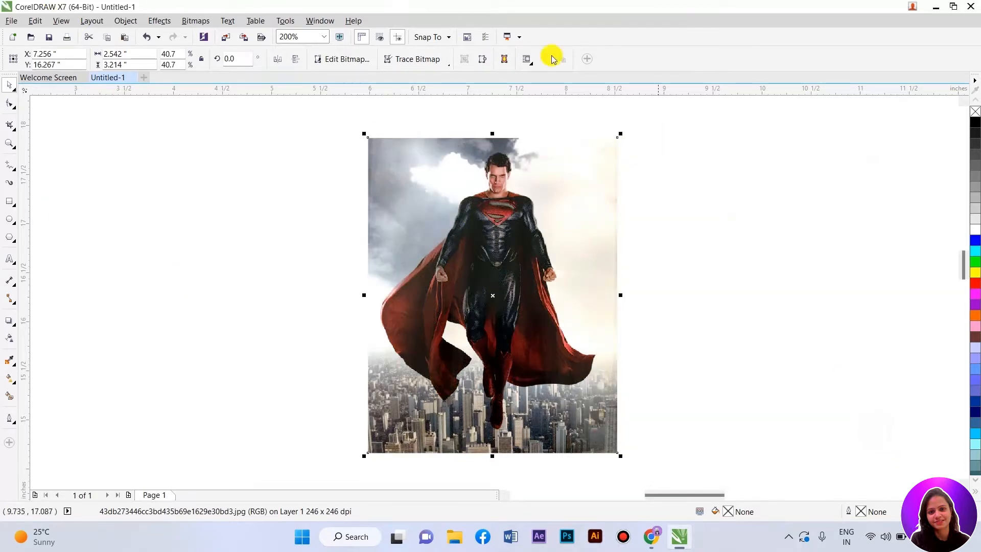
- Start Brightness/Contrast/Intensity on the Superman image and set the brightness to 20
{"action": "left_click", "coordinate": [162, 20]}
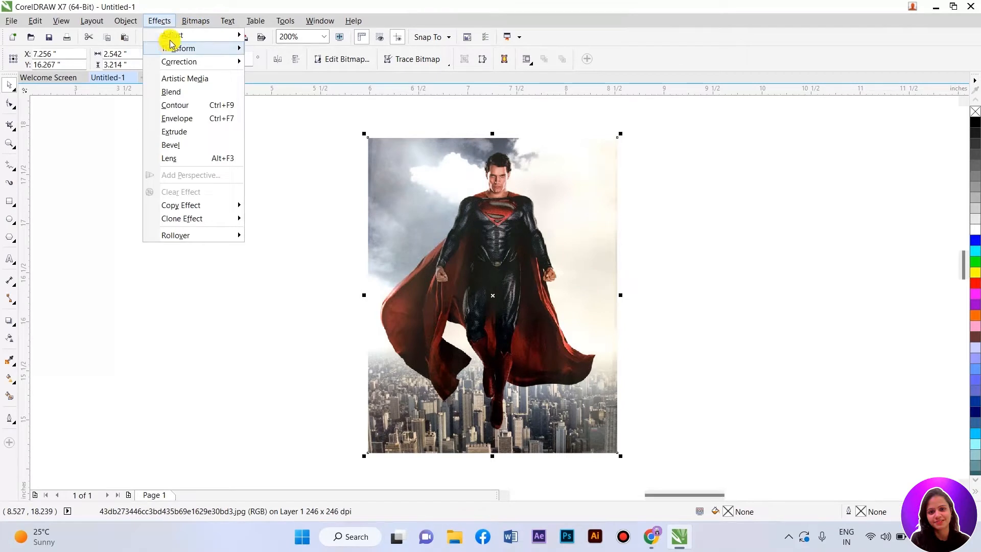
{"action": "mouse_move", "coordinate": [172, 35]}
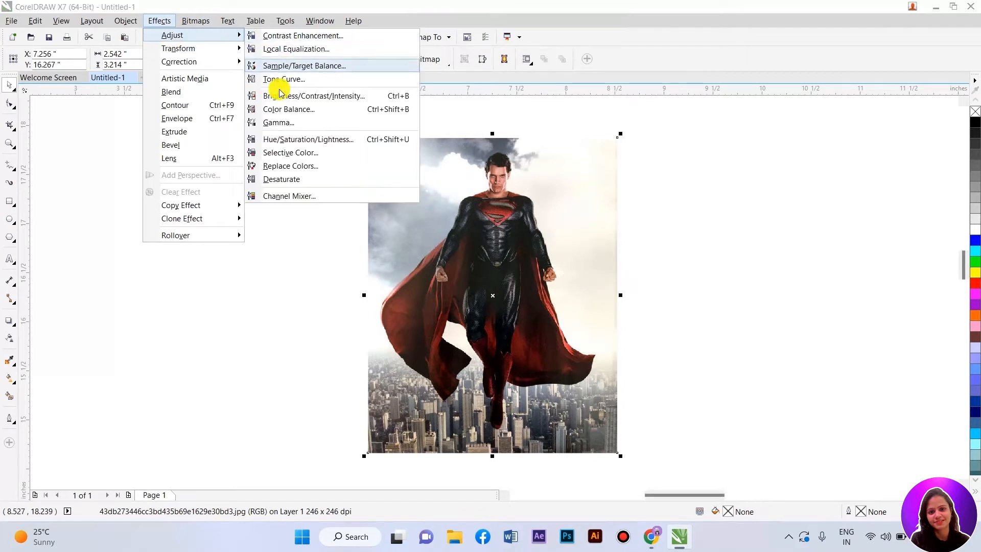
{"action": "left_click", "coordinate": [318, 97]}
{"action": "left_click_drag", "start_coordinate": [466, 197], "coordinate": [531, 266]}
{"action": "left_click", "coordinate": [538, 305]}
{"action": "left_click", "coordinate": [604, 303]}
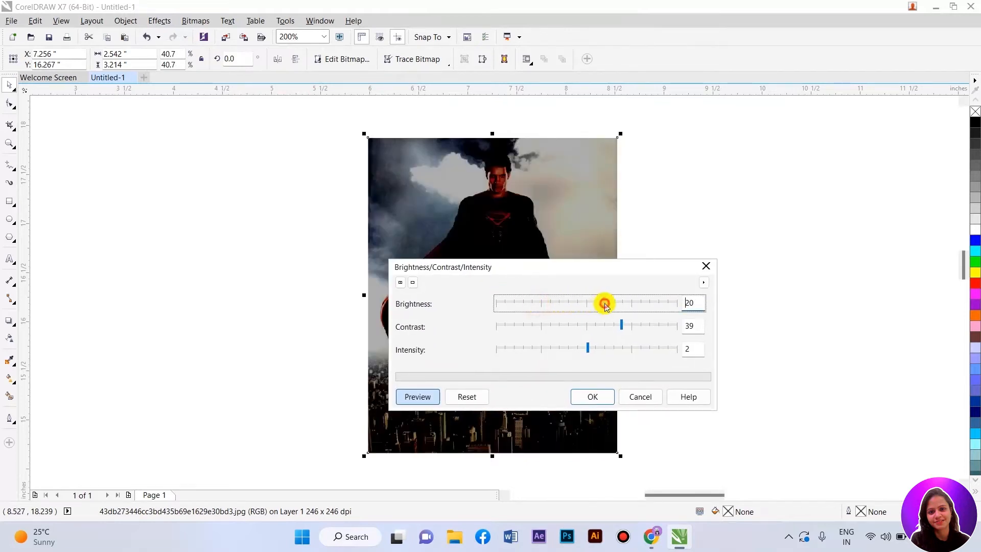
- Try a contrast of 55 with several intensity levels, ending at -40, and discard the brightness, contrast and intensity adjustment
{"action": "left_click", "coordinate": [589, 325]}
{"action": "left_click", "coordinate": [637, 325]}
{"action": "left_click", "coordinate": [562, 351]}
{"action": "left_click", "coordinate": [654, 352]}
{"action": "left_click", "coordinate": [587, 348]}
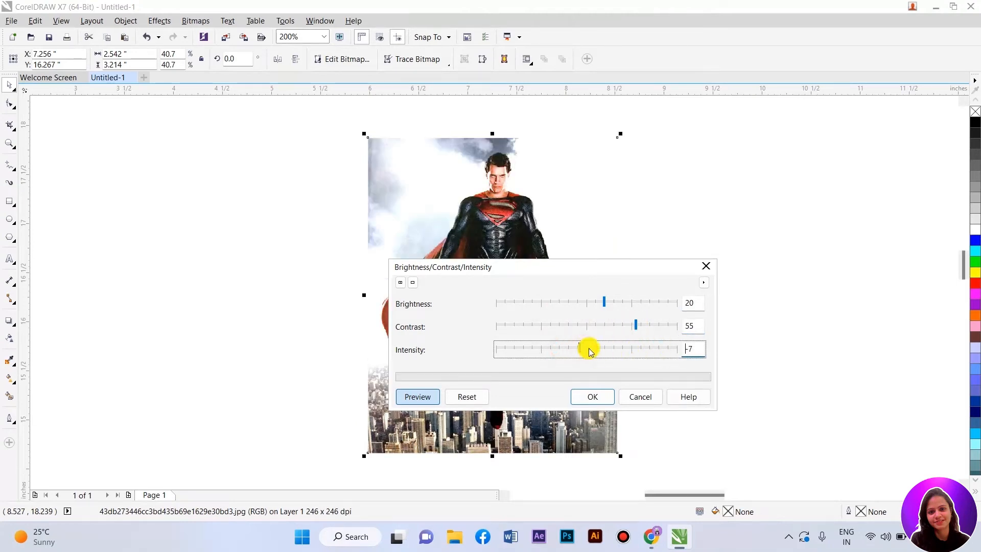
{"action": "left_click", "coordinate": [597, 348]}
{"action": "left_click", "coordinate": [570, 347]}
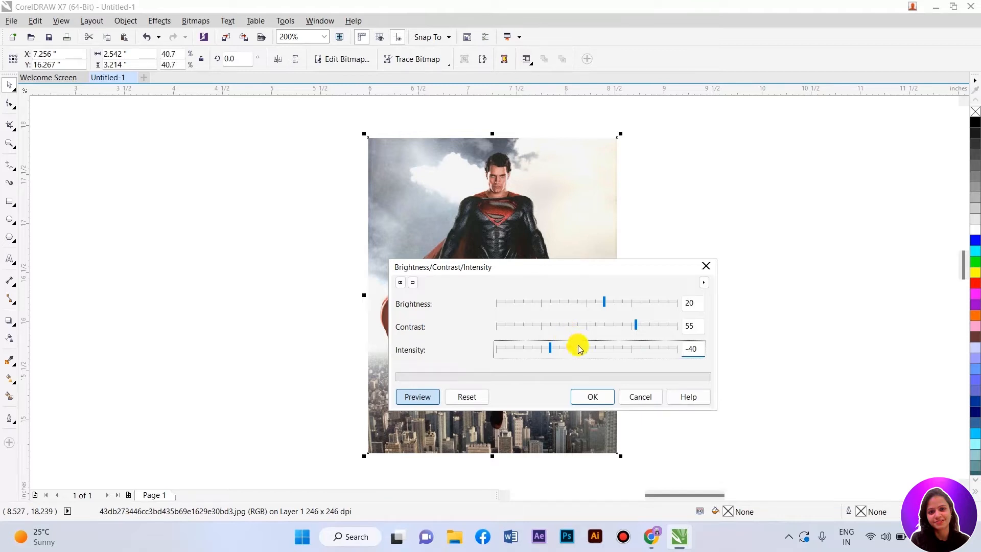
{"action": "left_click", "coordinate": [641, 397]}
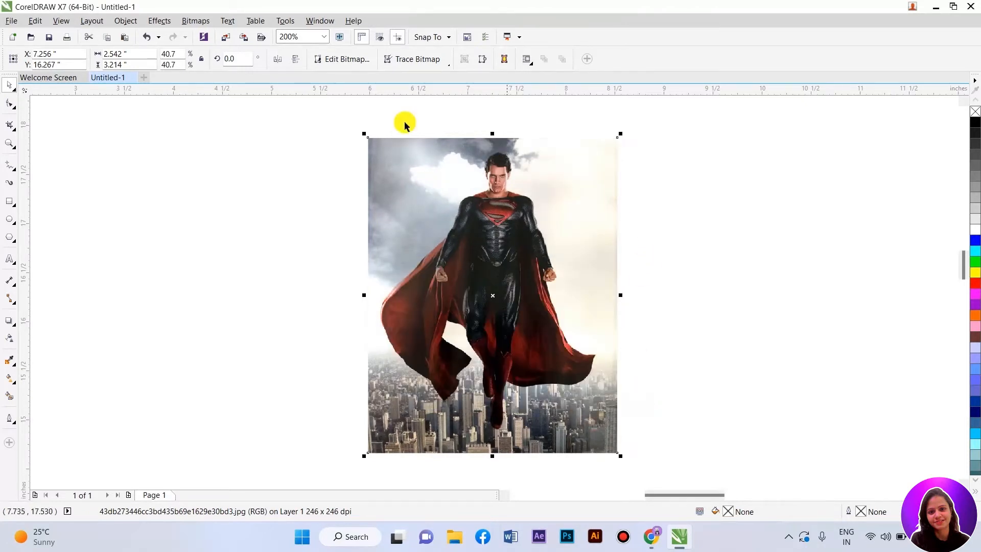
- Start Color Balance on the Superman image and exclude Shadows, Midtones and Highlights from its range
{"action": "left_click", "coordinate": [166, 25]}
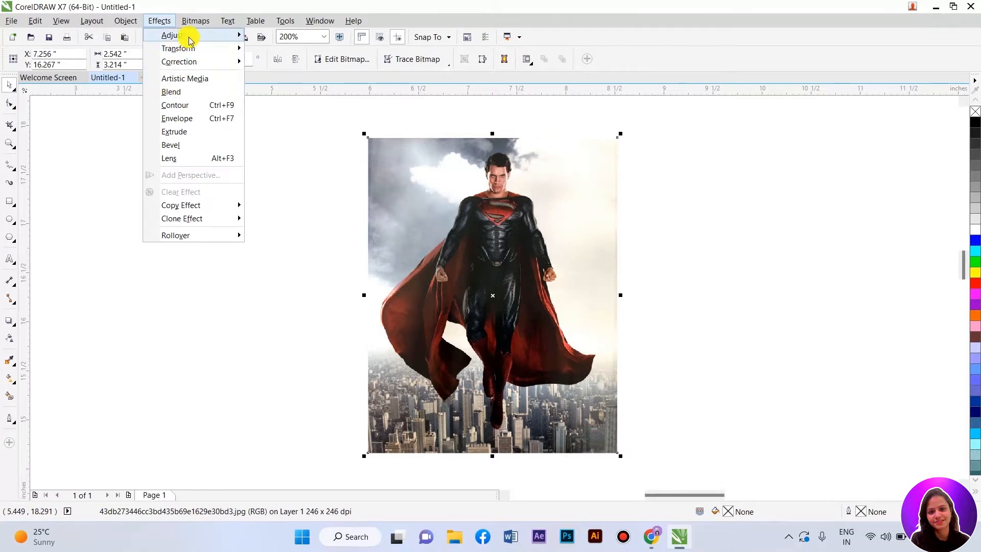
{"action": "mouse_move", "coordinate": [184, 36]}
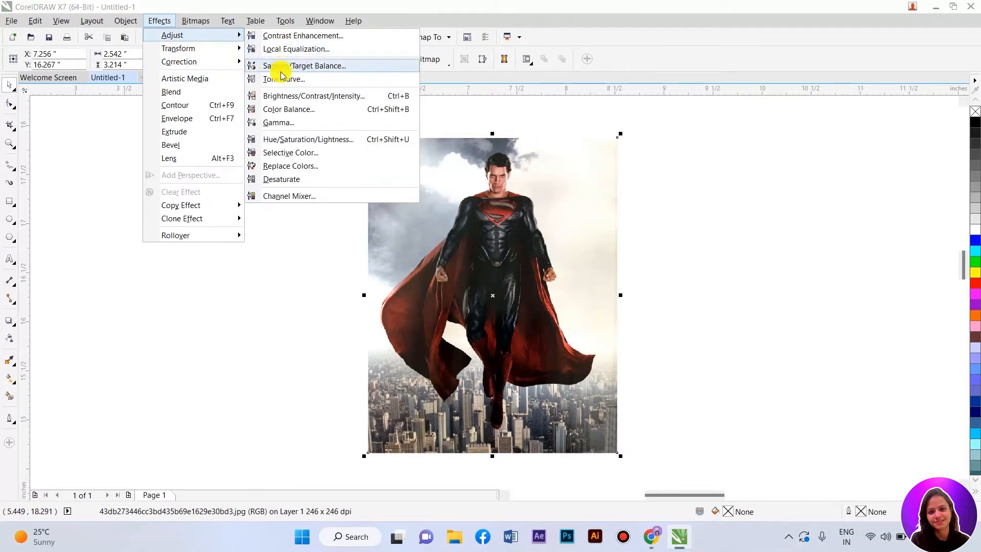
{"action": "left_click", "coordinate": [295, 109]}
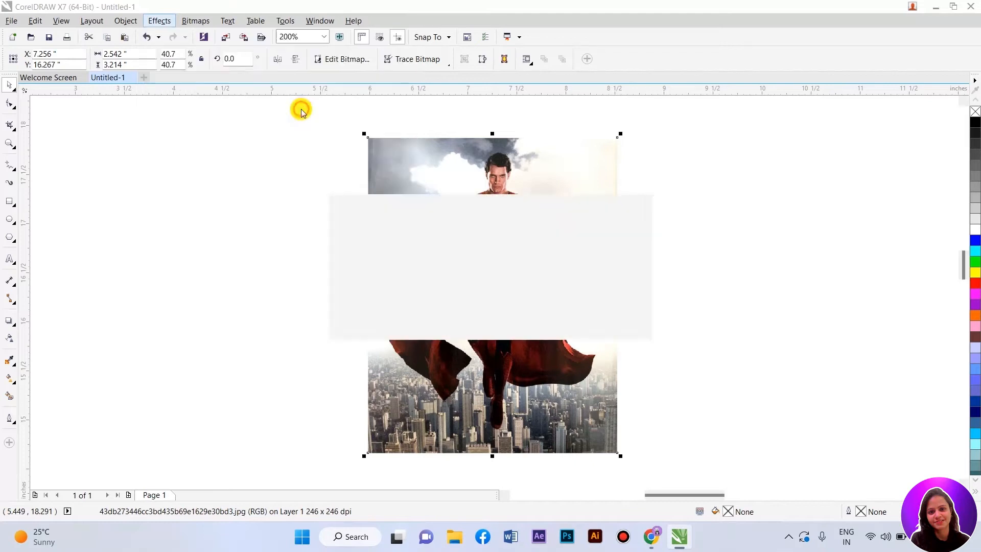
{"action": "left_click_drag", "start_coordinate": [465, 189], "coordinate": [518, 310]}
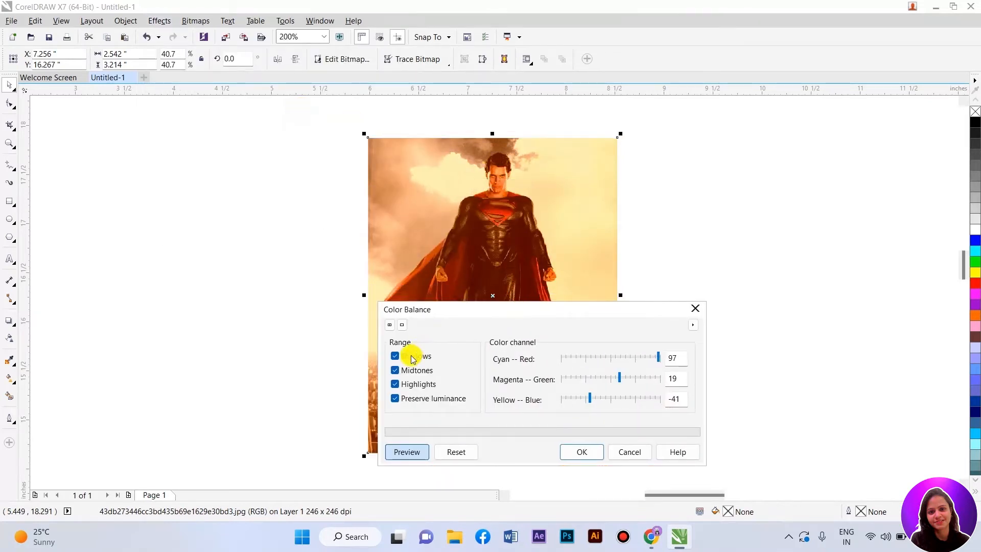
{"action": "left_click", "coordinate": [401, 371]}
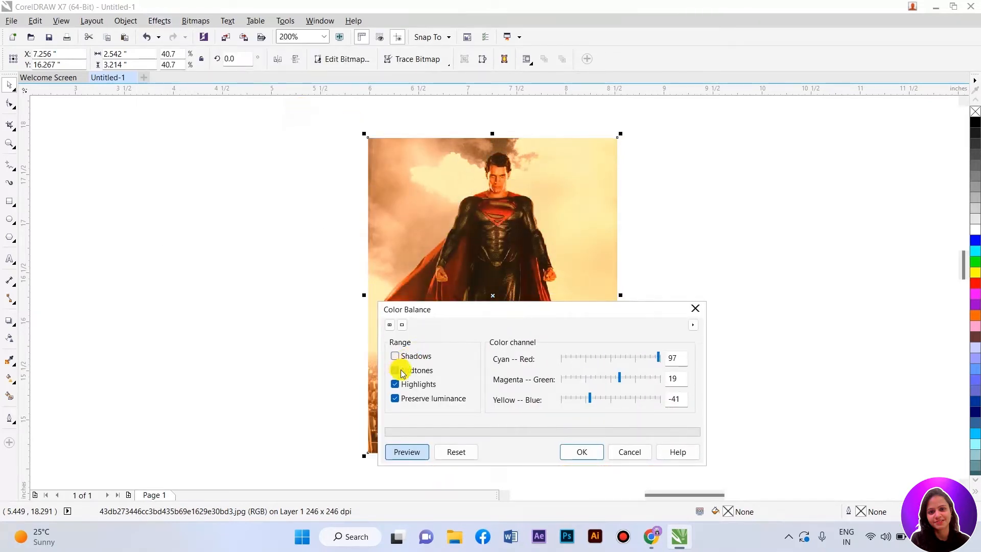
{"action": "left_click", "coordinate": [401, 385]}
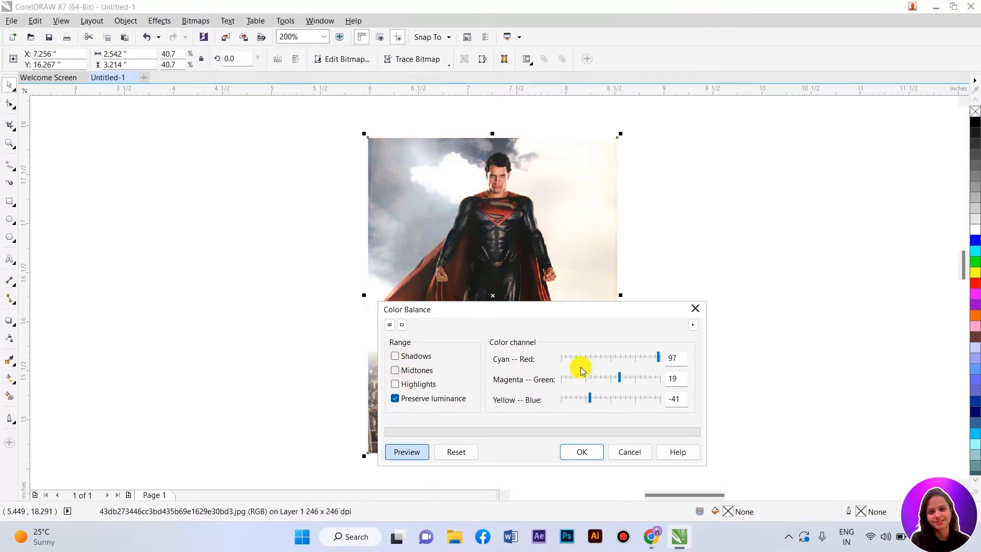
- Set Cyan–Red to 87 and Magenta–Green to -77, with Highlights included in the range and Preserve luminance off
{"action": "left_click", "coordinate": [600, 360]}
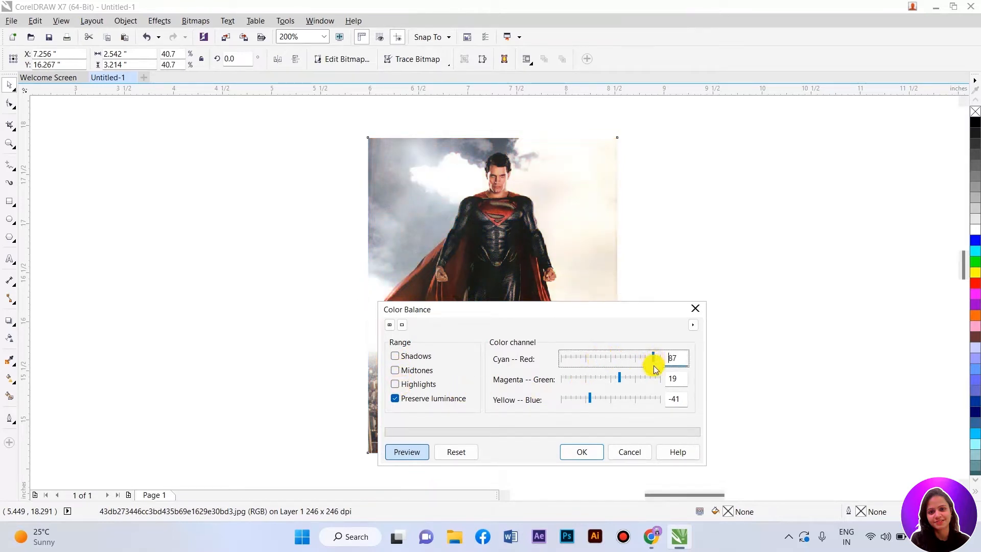
{"action": "left_click", "coordinate": [645, 378]}
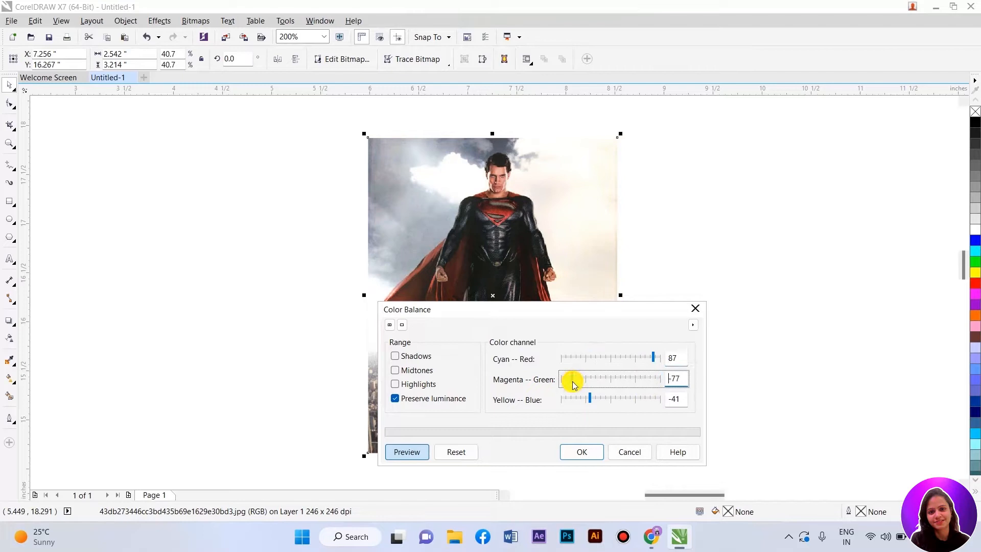
{"action": "left_click", "coordinate": [400, 385]}
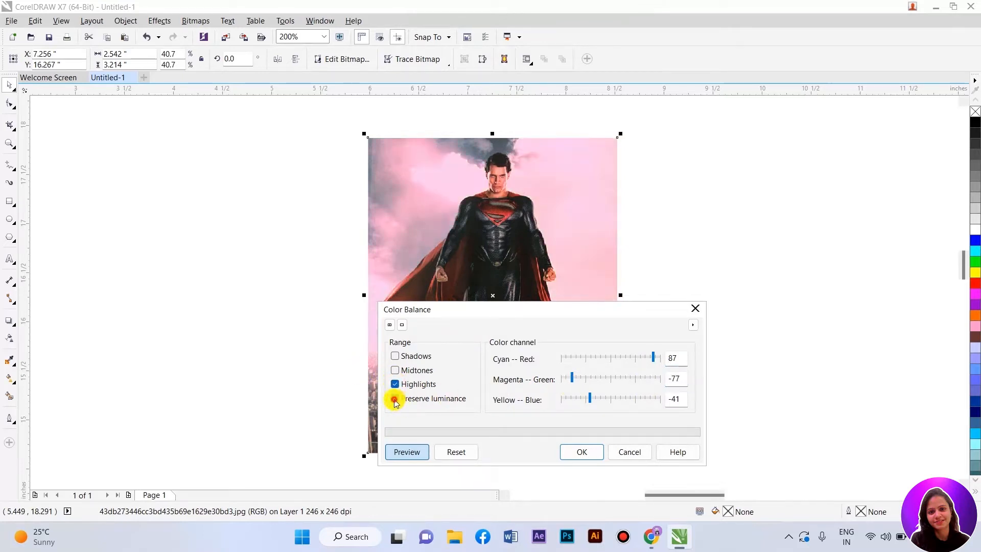
{"action": "left_click", "coordinate": [396, 399]}
- Set the color balance's Yellow–Blue value to -37 and its Magenta–Green value to 60
{"action": "left_click", "coordinate": [622, 399]}
{"action": "left_click", "coordinate": [635, 400]}
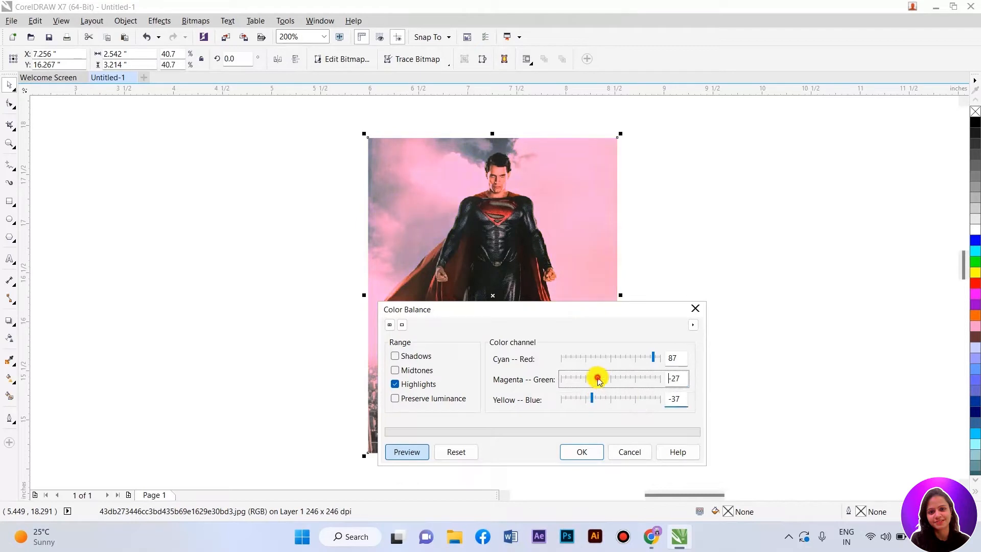
{"action": "left_click", "coordinate": [596, 378]}
{"action": "left_click", "coordinate": [640, 378]}
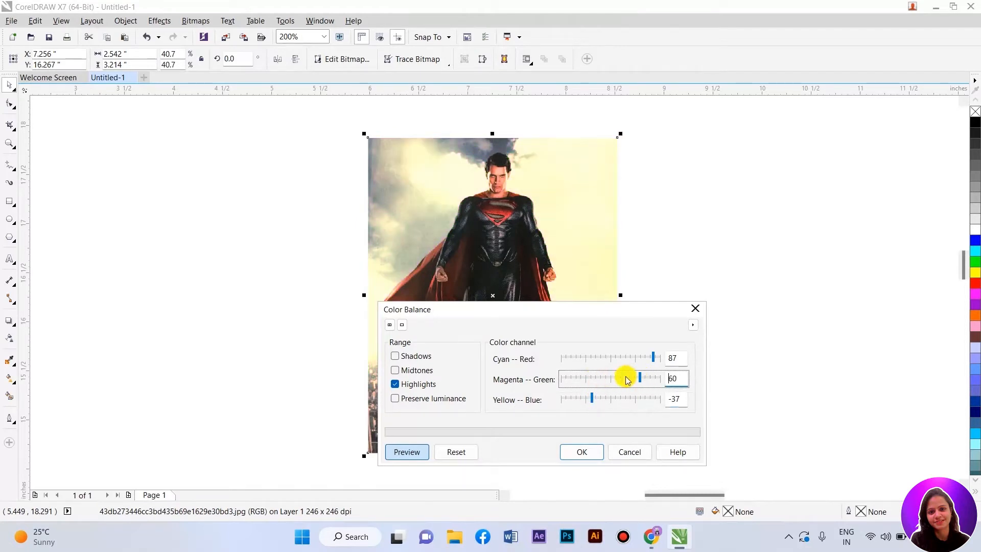
- Try a Cyan–Red value of 38 with the Midtones and Shadows ranges, clear all ranges, and discard the color balance
{"action": "left_click", "coordinate": [602, 358]}
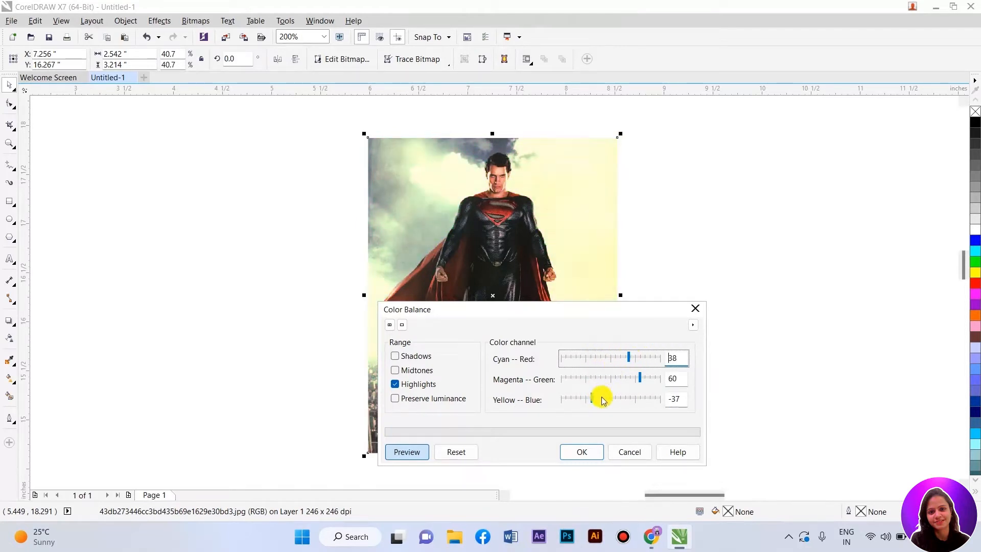
{"action": "left_click", "coordinate": [398, 370]}
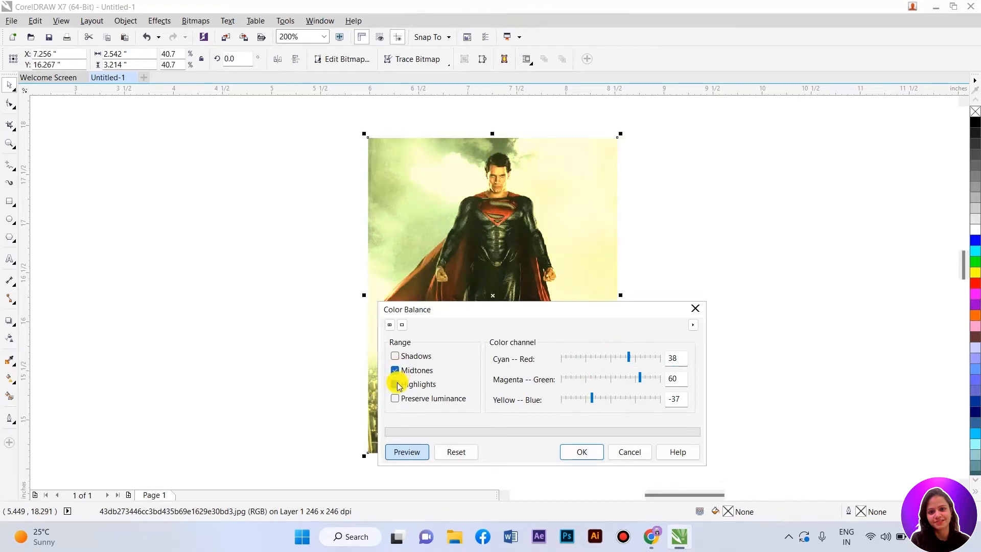
{"action": "left_click", "coordinate": [404, 384]}
{"action": "left_click", "coordinate": [396, 356]}
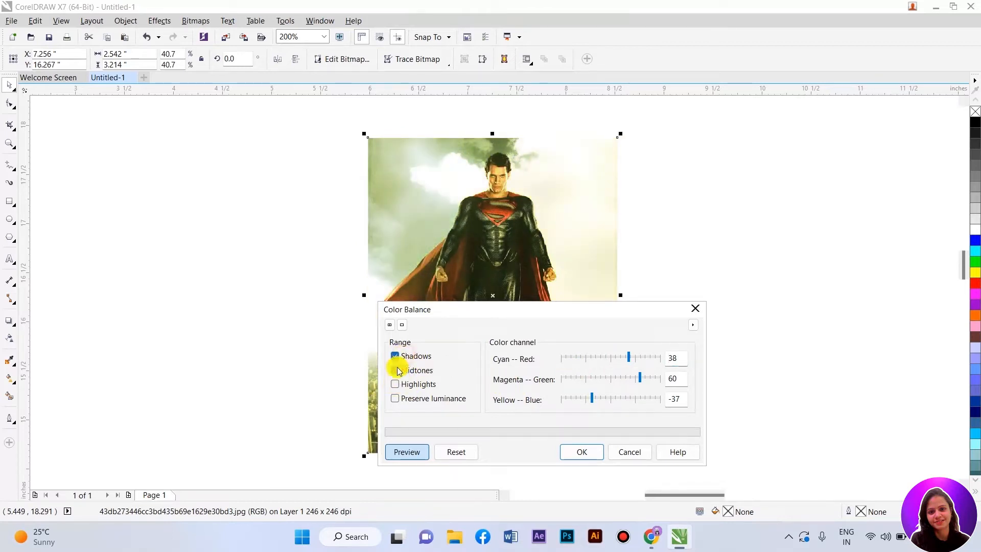
{"action": "left_click", "coordinate": [396, 370]}
{"action": "left_click", "coordinate": [396, 354]}
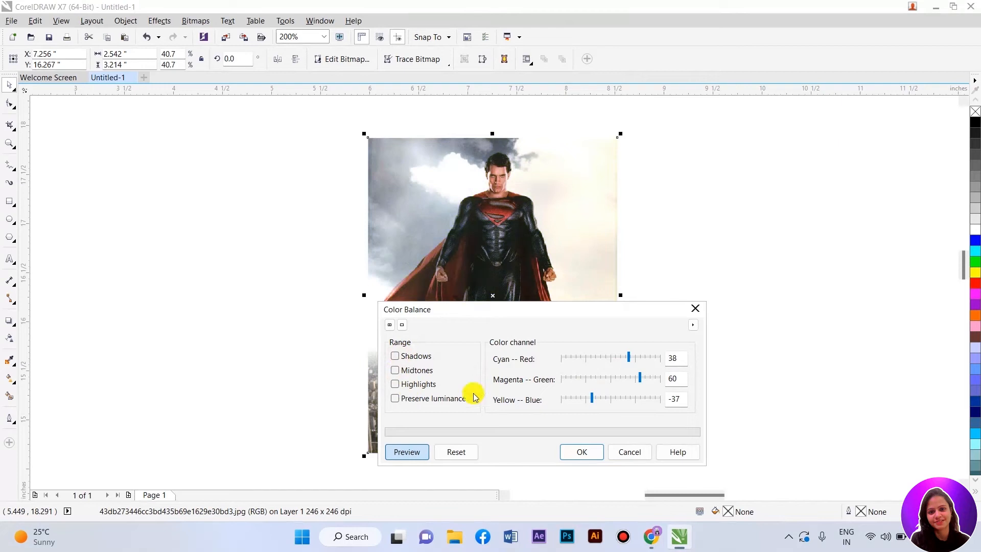
{"action": "left_click_drag", "start_coordinate": [568, 305], "coordinate": [513, 258]}
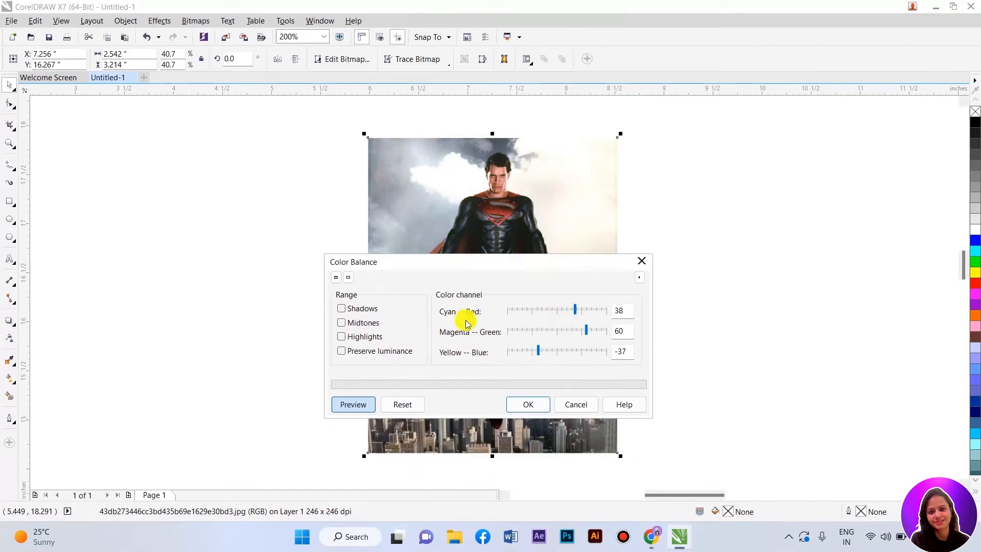
{"action": "left_click", "coordinate": [576, 405]}
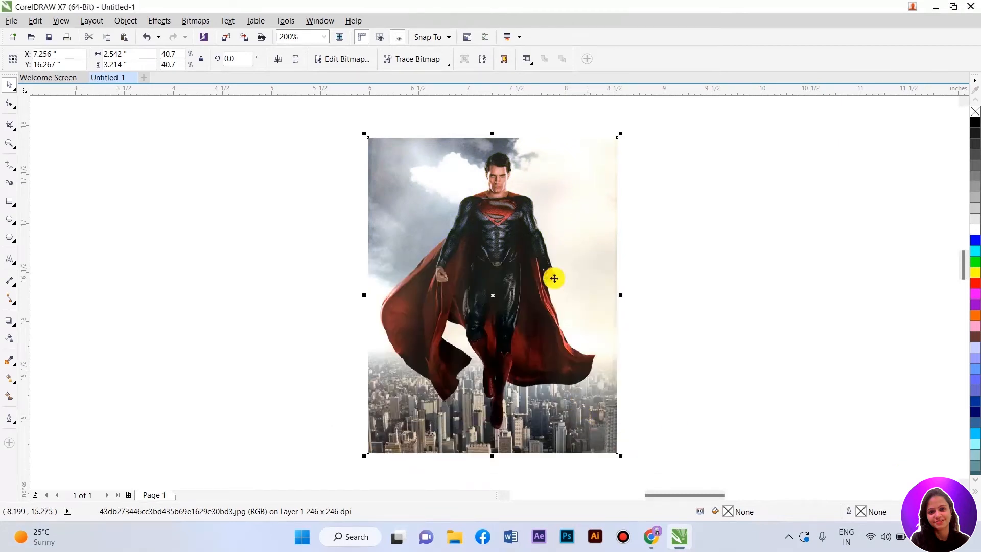
- Start the Gamma adjustment on the Superman image and try several gamma values, from 0.61 up and back to 1.10
{"action": "left_click", "coordinate": [173, 22]}
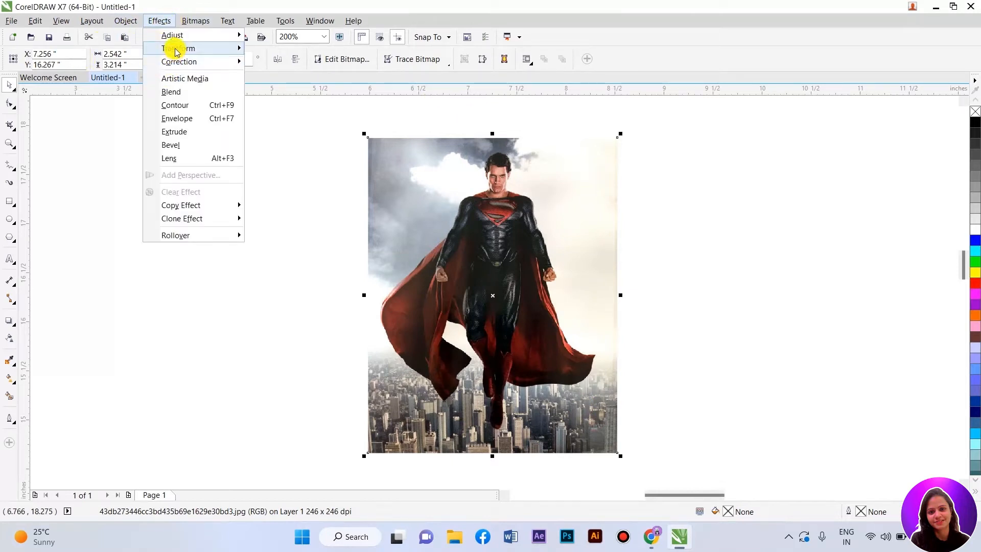
{"action": "mouse_move", "coordinate": [197, 48]}
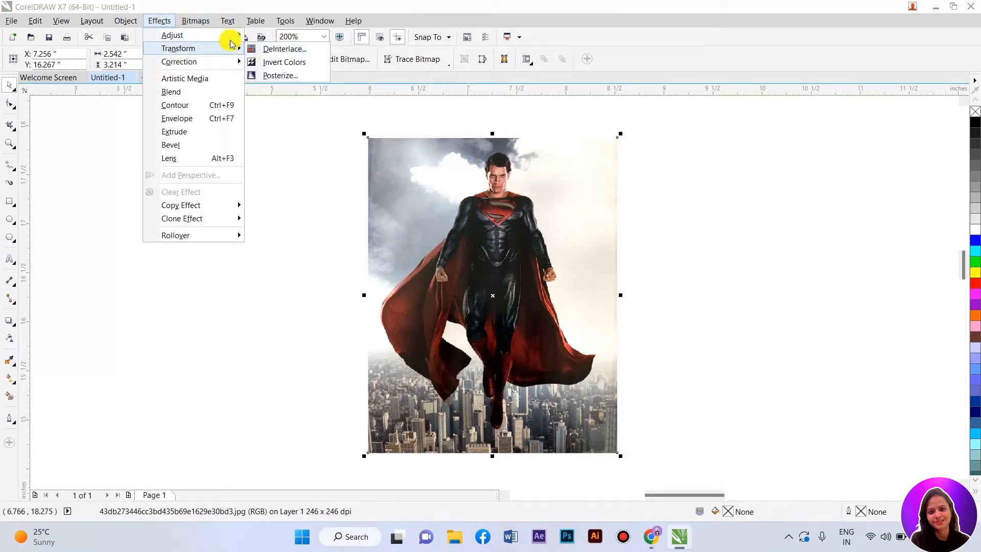
{"action": "mouse_move", "coordinate": [226, 34]}
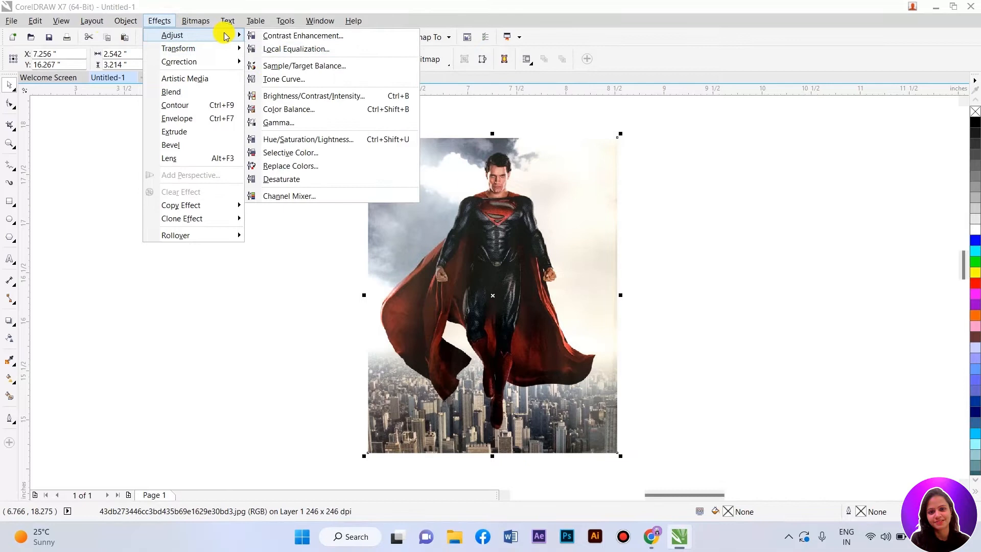
{"action": "left_click", "coordinate": [292, 124]}
{"action": "left_click", "coordinate": [447, 248]}
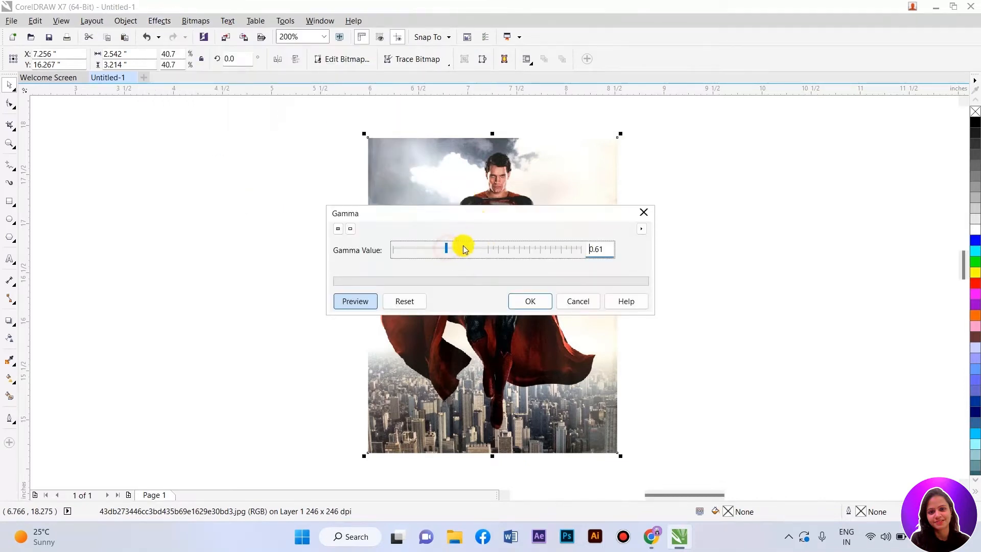
{"action": "left_click", "coordinate": [525, 246]}
{"action": "left_click", "coordinate": [543, 248]}
{"action": "left_click", "coordinate": [526, 249]}
{"action": "left_click", "coordinate": [510, 248]}
{"action": "left_click", "coordinate": [489, 249]}
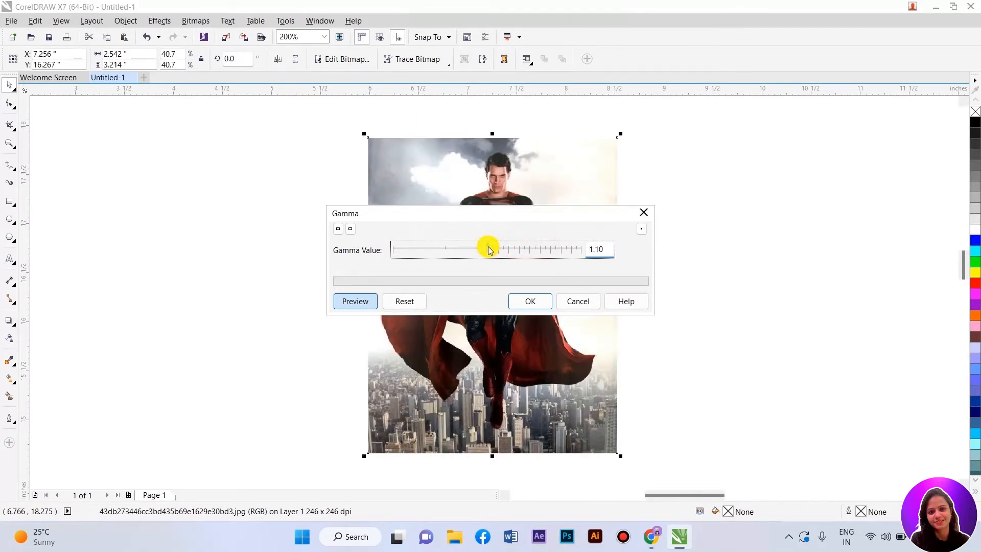
- Try higher gamma values such as 3.30 and 6.77, and discard the gamma adjustment
{"action": "left_click", "coordinate": [511, 249]}
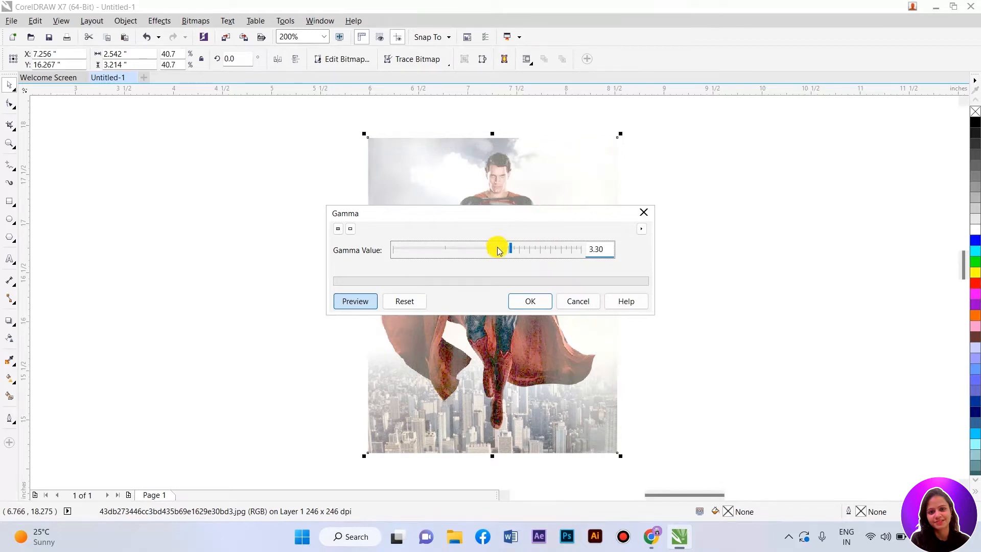
{"action": "left_click", "coordinate": [498, 250]}
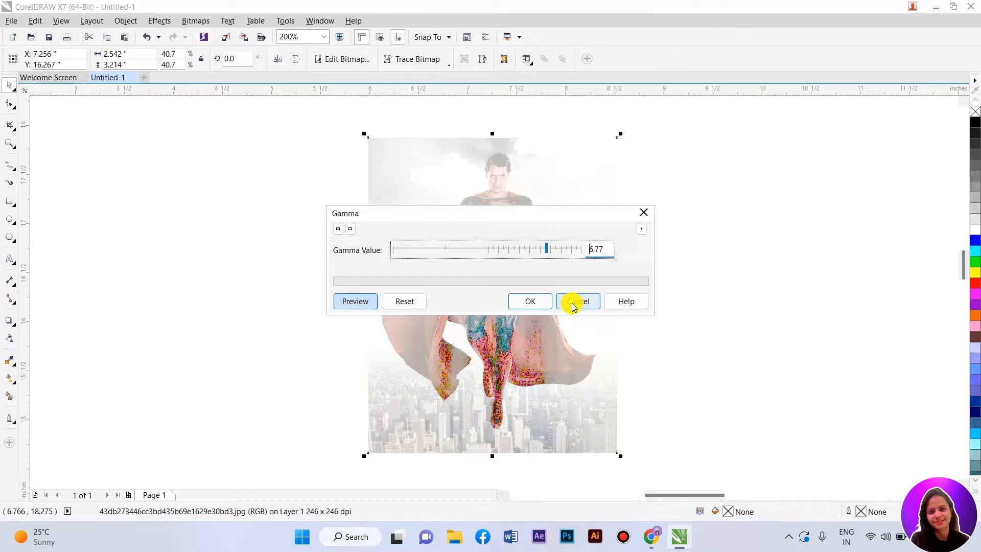
{"action": "left_click", "coordinate": [574, 303]}
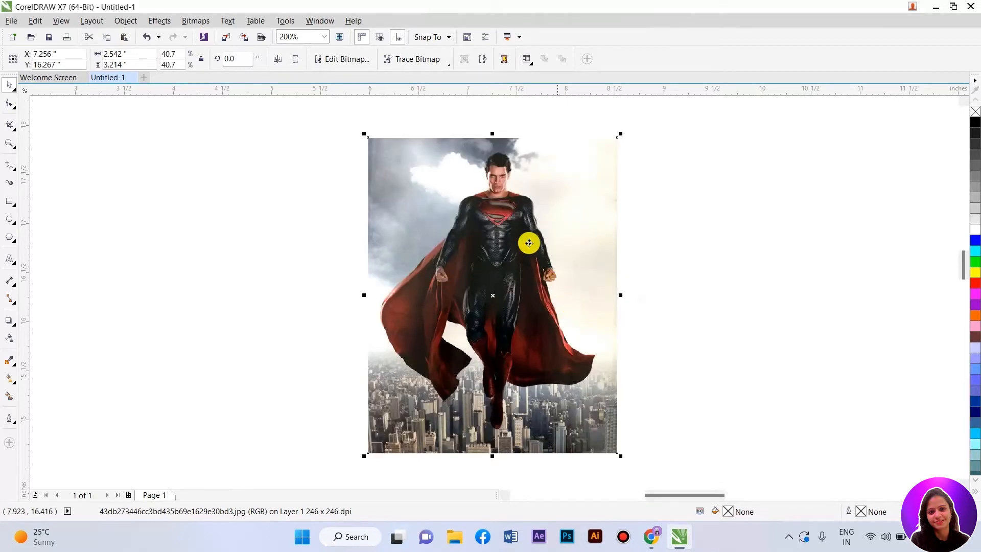
- Start Hue/Saturation/Lightness on the Superman image and set the Green channel's hue to -92 and saturation to -31
{"action": "left_click", "coordinate": [190, 21]}
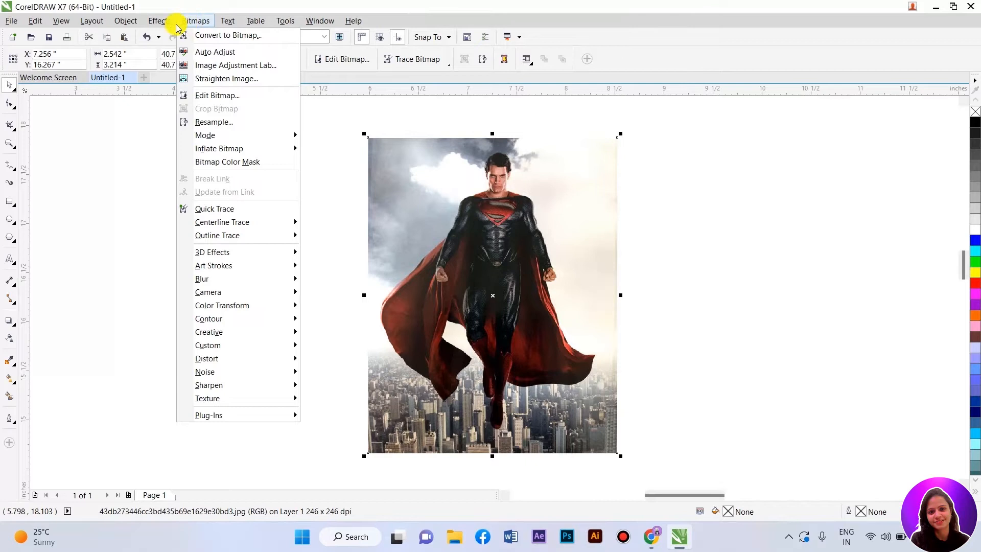
{"action": "mouse_move", "coordinate": [162, 20]}
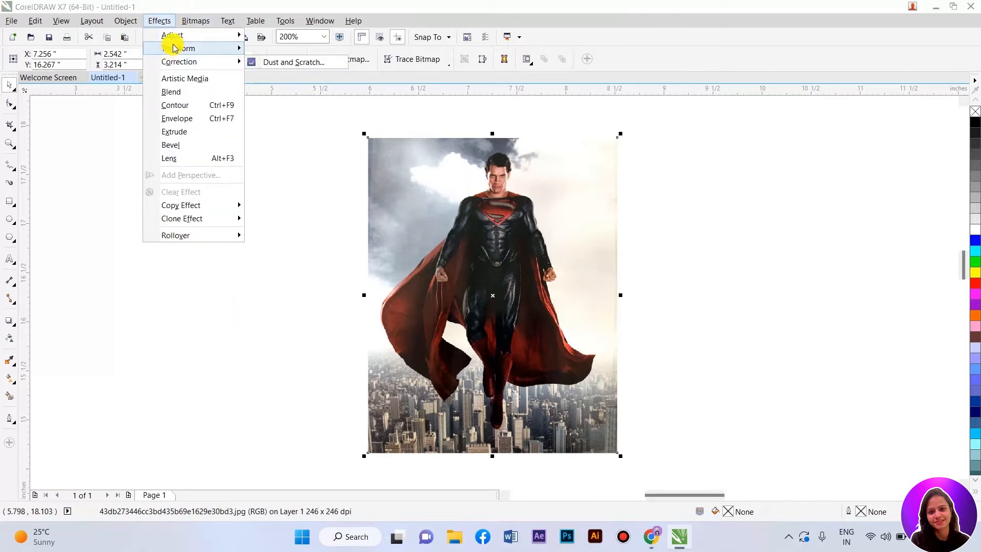
{"action": "mouse_move", "coordinate": [177, 35]}
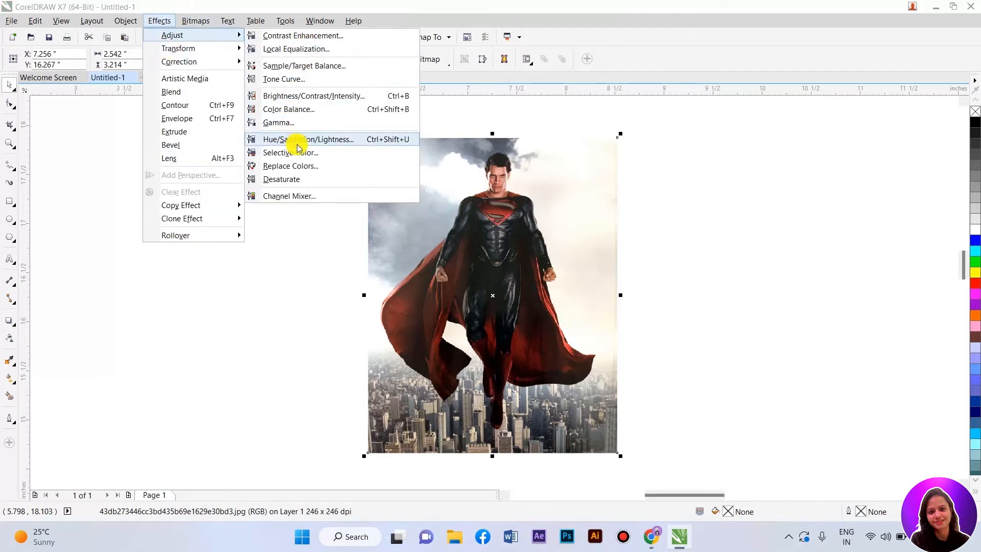
{"action": "left_click", "coordinate": [341, 141]}
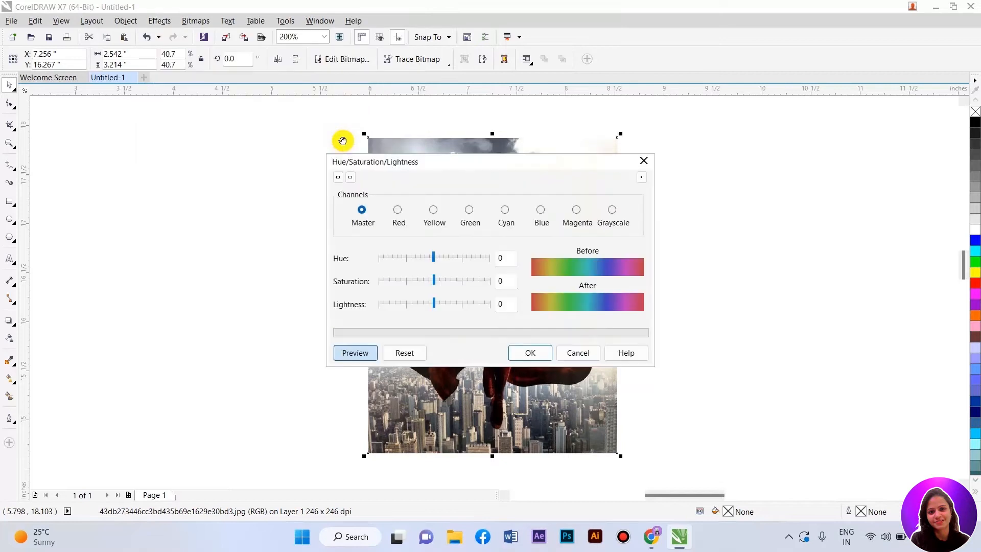
{"action": "left_click_drag", "start_coordinate": [485, 168], "coordinate": [490, 183]}
{"action": "left_click_drag", "start_coordinate": [495, 224], "coordinate": [489, 280]}
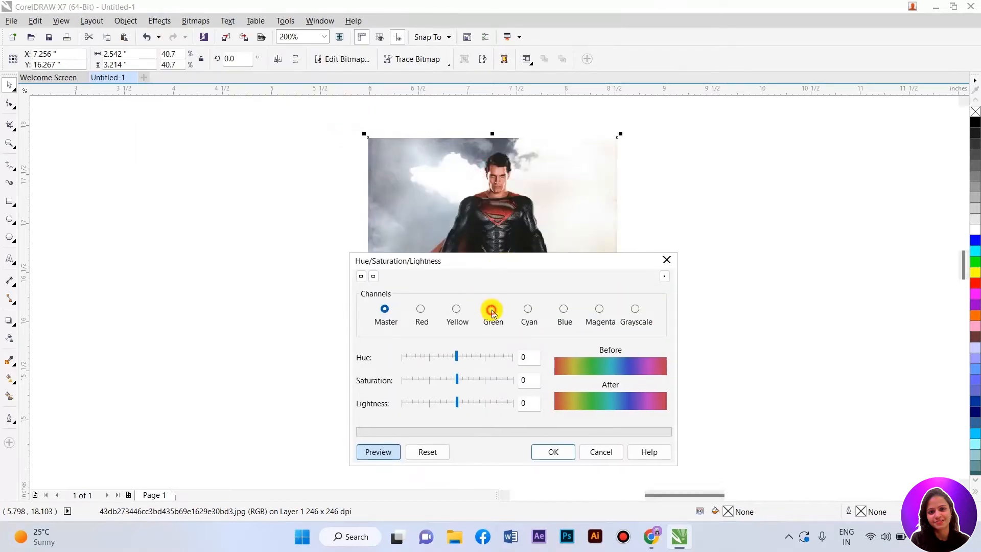
{"action": "left_click_drag", "start_coordinate": [476, 356], "coordinate": [431, 357]}
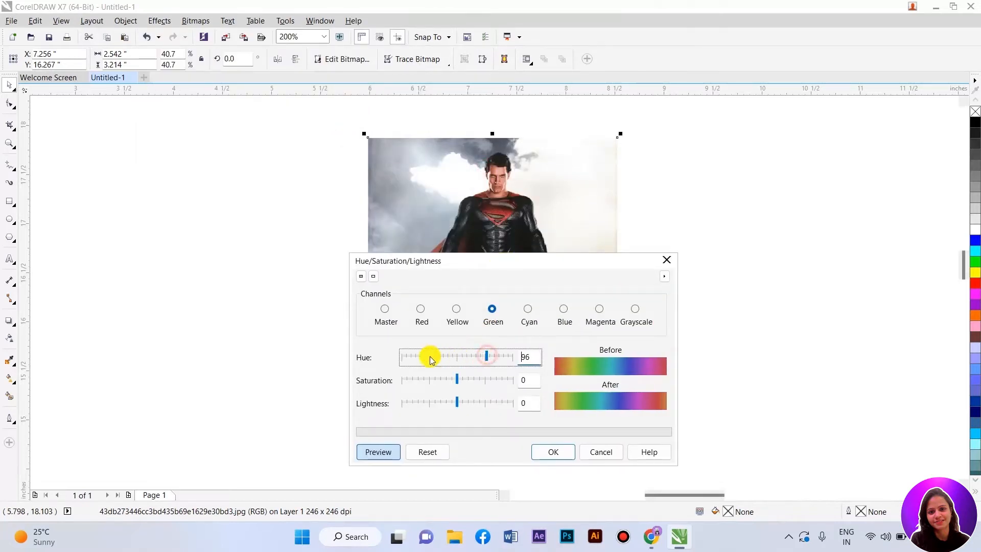
{"action": "left_click_drag", "start_coordinate": [474, 381], "coordinate": [438, 378]}
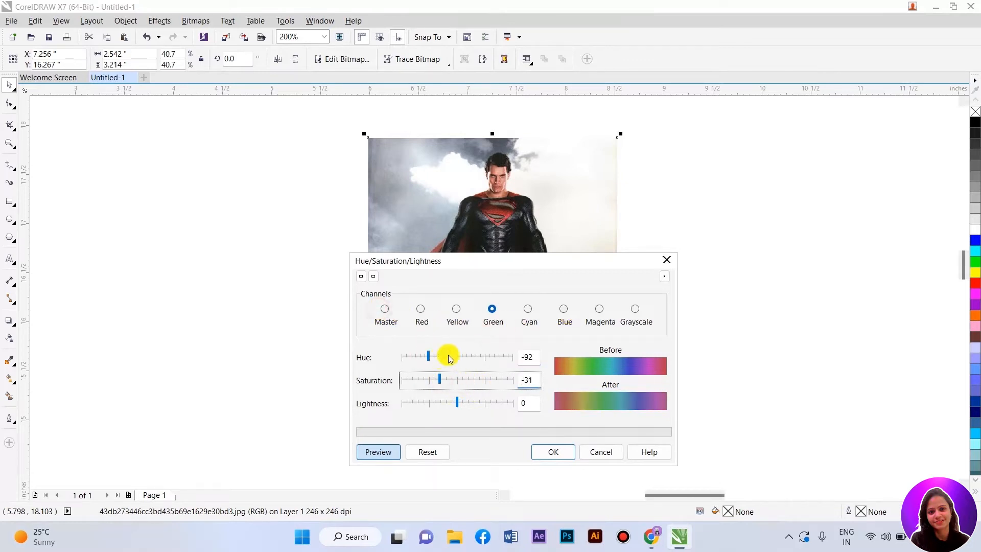
- Try Master channel hues of 89 and 101, and discard the hue, saturation and lightness adjustment
{"action": "left_click", "coordinate": [384, 310]}
{"action": "left_click", "coordinate": [485, 357]}
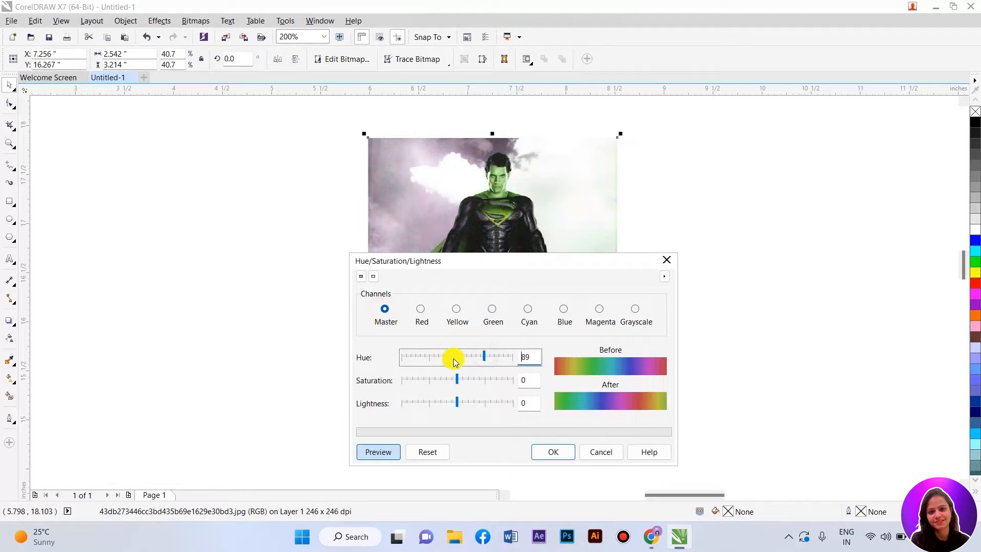
{"action": "left_click", "coordinate": [453, 358]}
{"action": "left_click", "coordinate": [488, 358]}
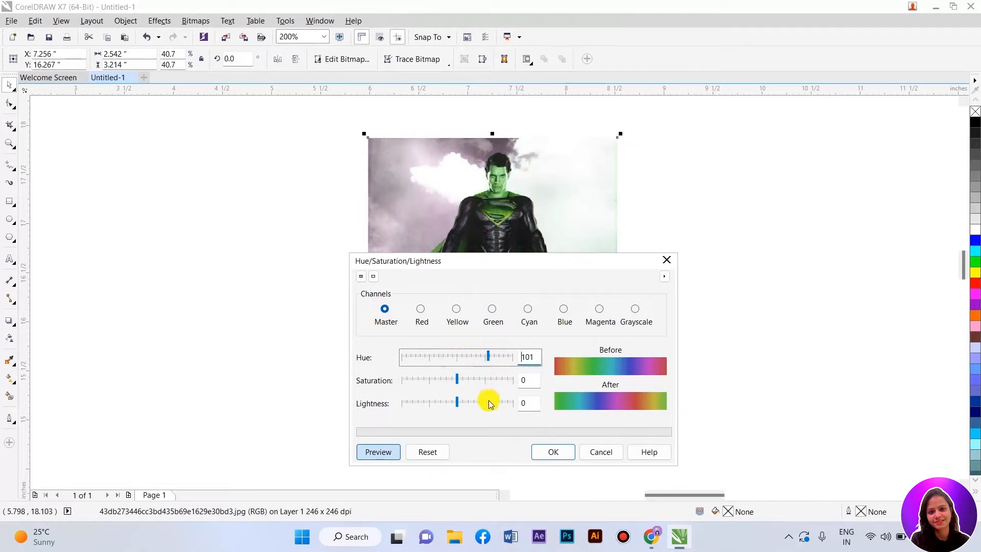
{"action": "left_click", "coordinate": [598, 453]}
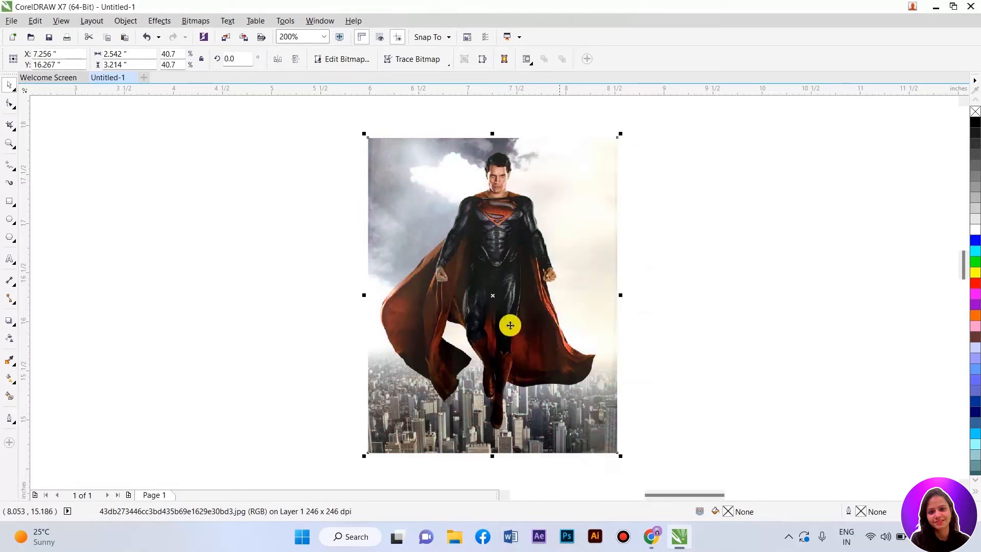
- Try the DeInterlace transform on the Superman image with odd scan lines and the Interpolation replacement method, and discard it
{"action": "left_click", "coordinate": [169, 23]}
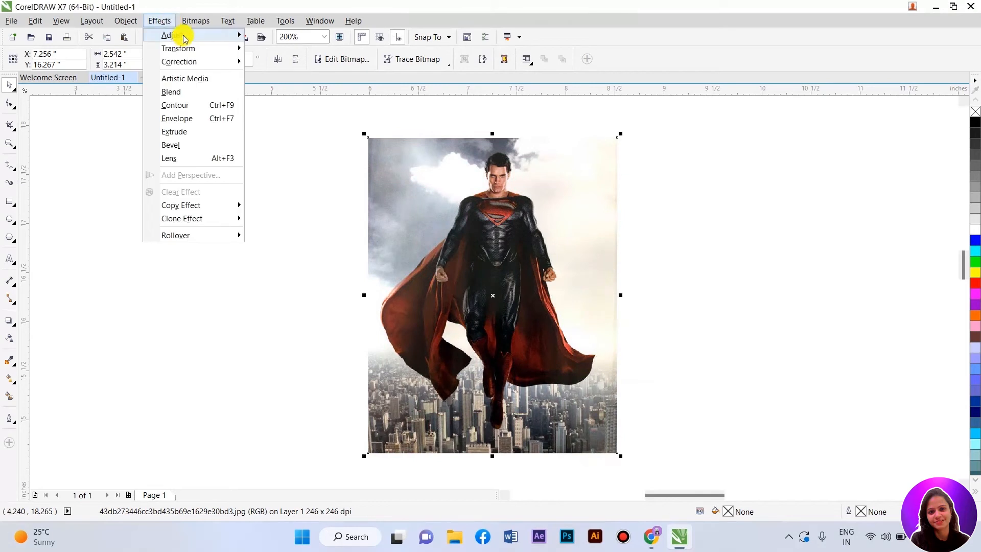
{"action": "mouse_move", "coordinate": [179, 33]}
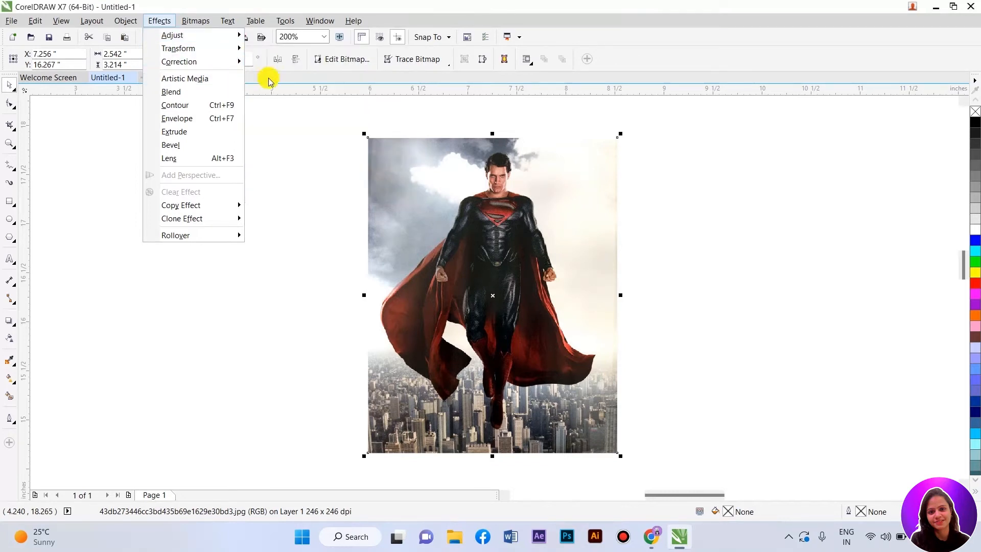
{"action": "mouse_move", "coordinate": [228, 39]}
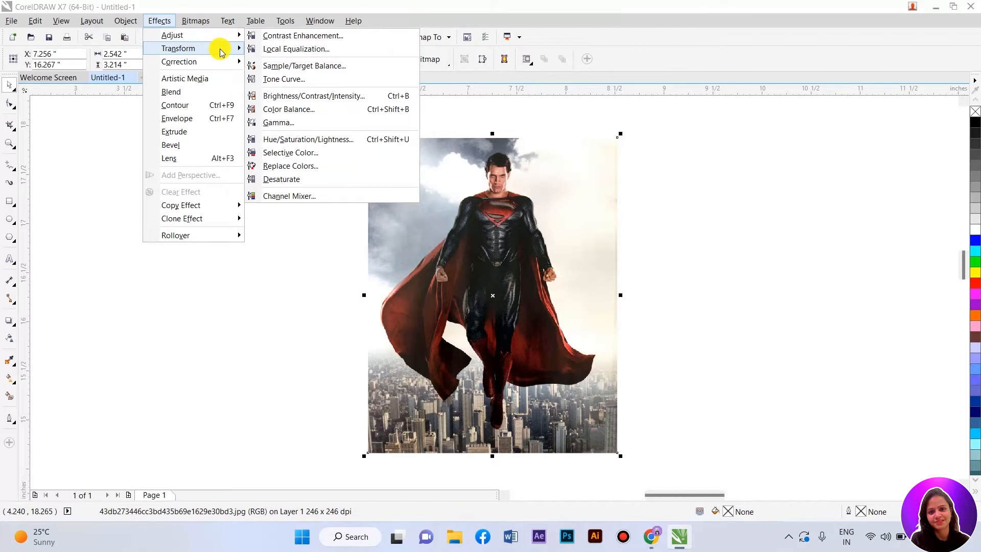
{"action": "mouse_move", "coordinate": [222, 52]}
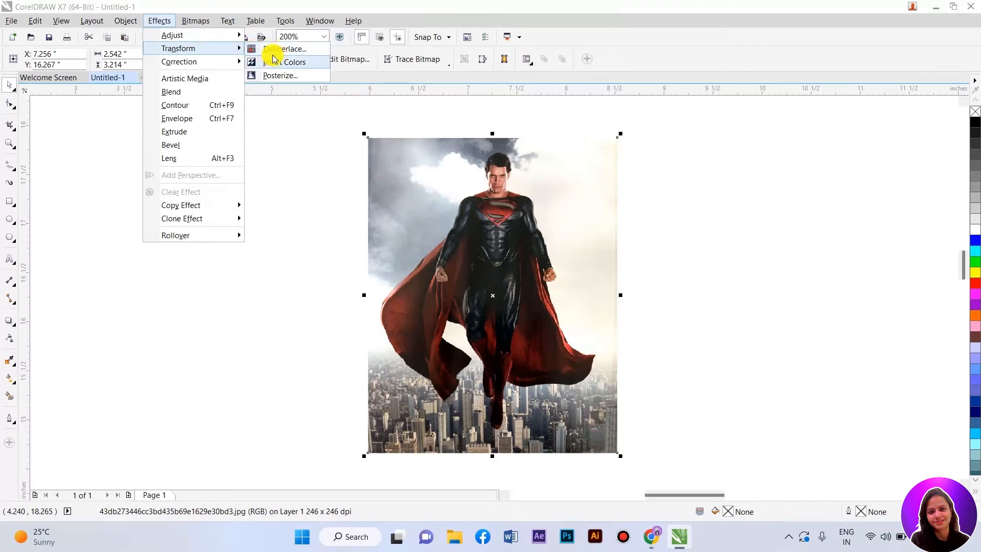
{"action": "left_click", "coordinate": [295, 51]}
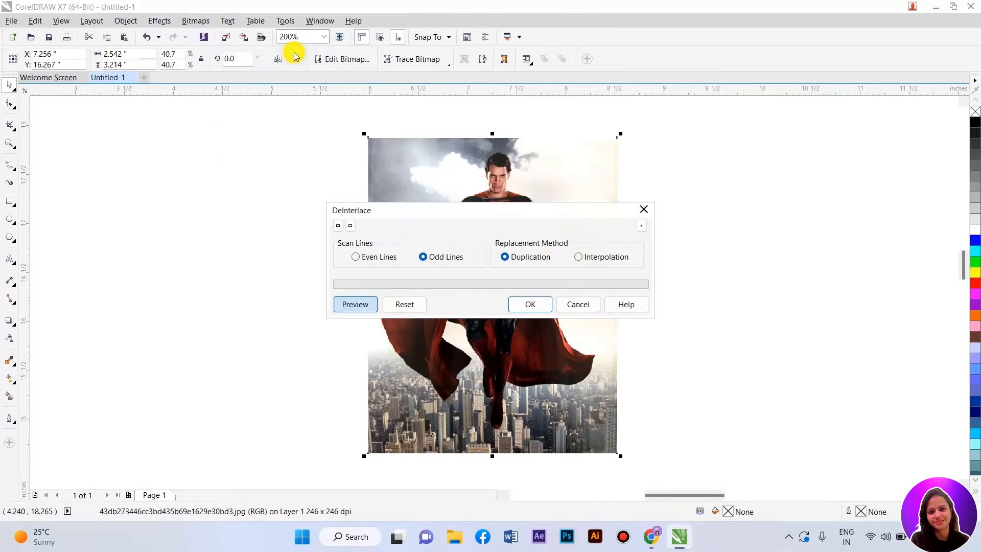
{"action": "left_click_drag", "start_coordinate": [386, 278], "coordinate": [349, 317]}
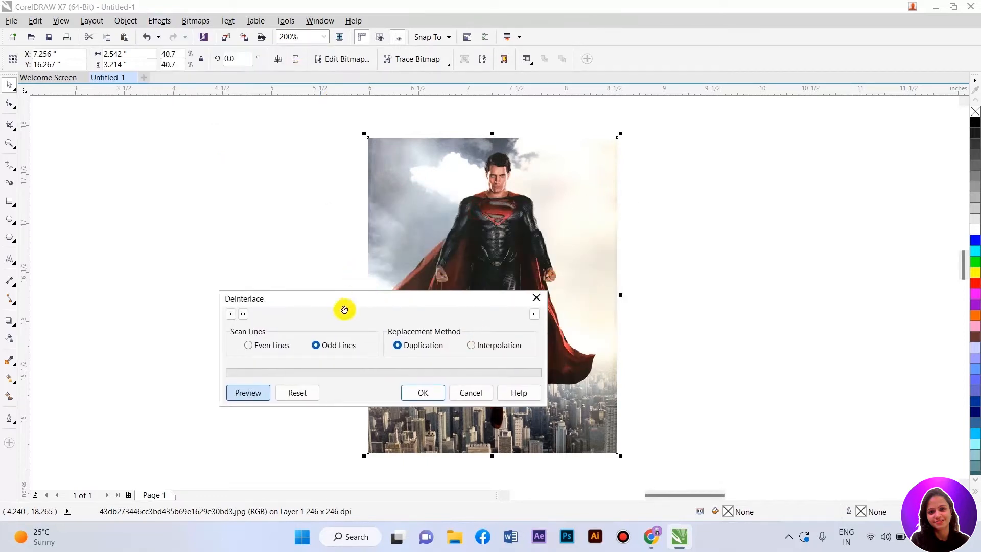
{"action": "left_click", "coordinate": [255, 347]}
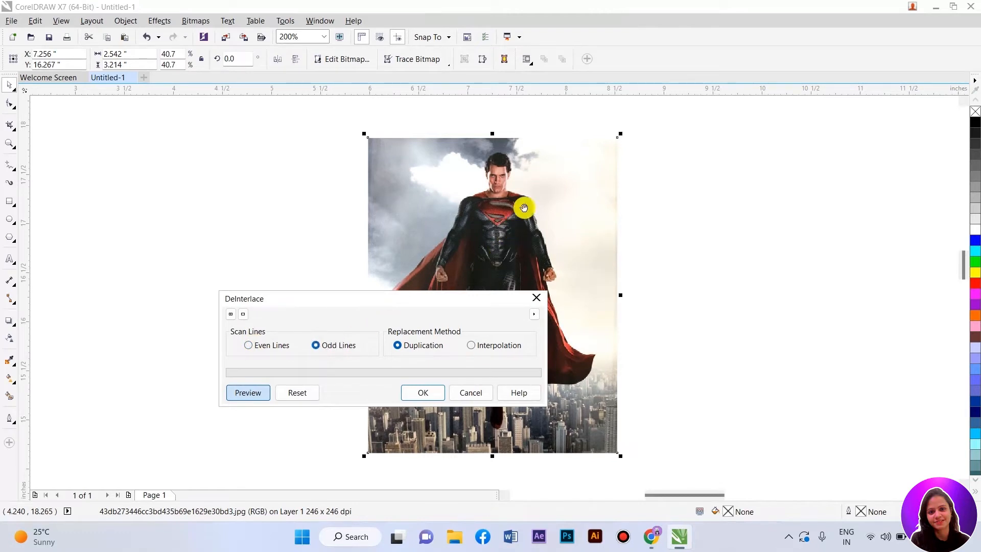
{"action": "left_click_drag", "start_coordinate": [474, 302], "coordinate": [609, 259]}
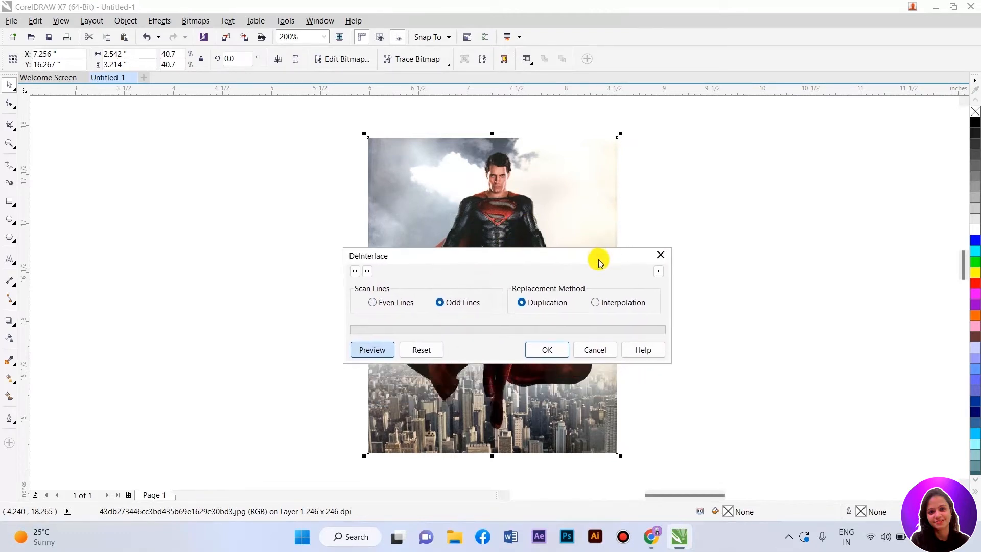
{"action": "left_click", "coordinate": [612, 305]}
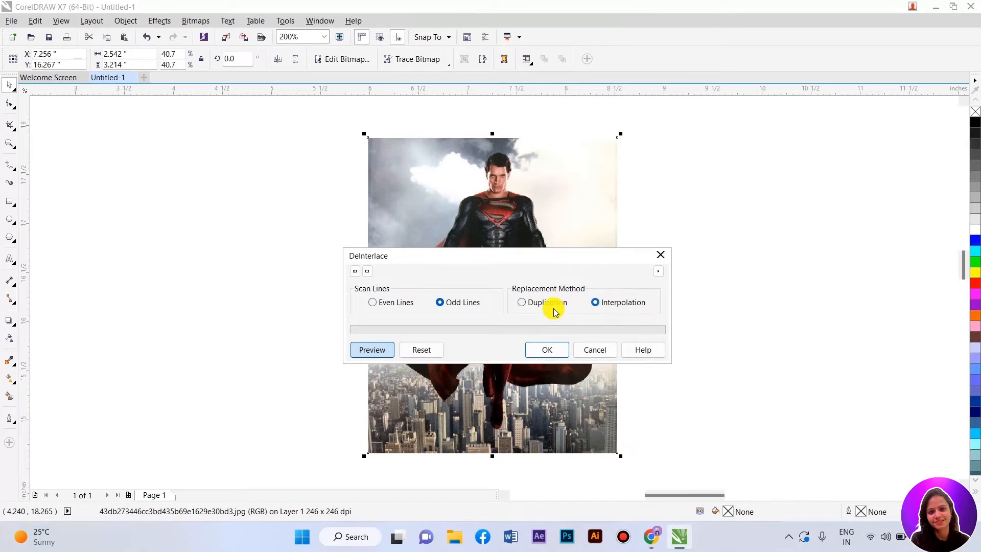
{"action": "left_click", "coordinate": [590, 357]}
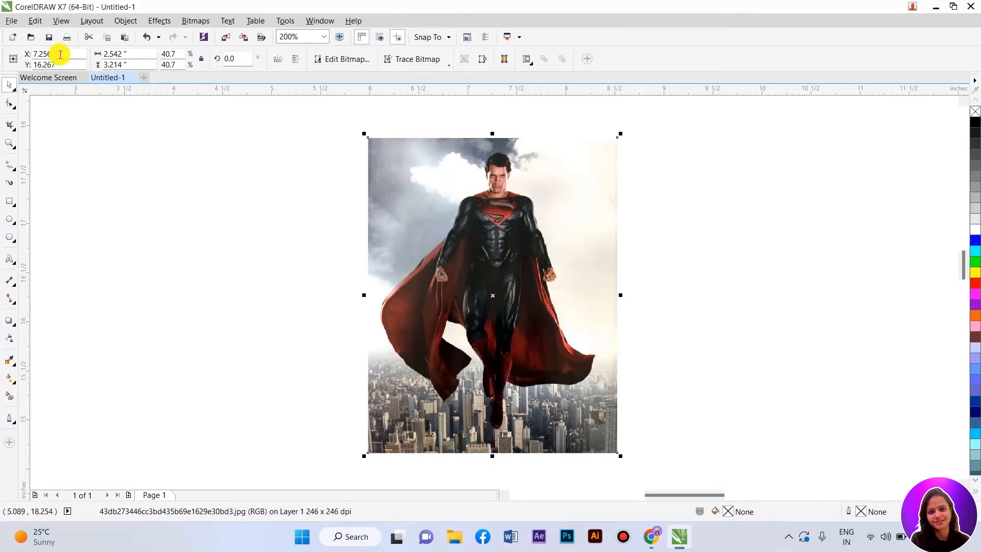
{"action": "left_click", "coordinate": [11, 21]}
{"action": "left_click", "coordinate": [16, 204]}
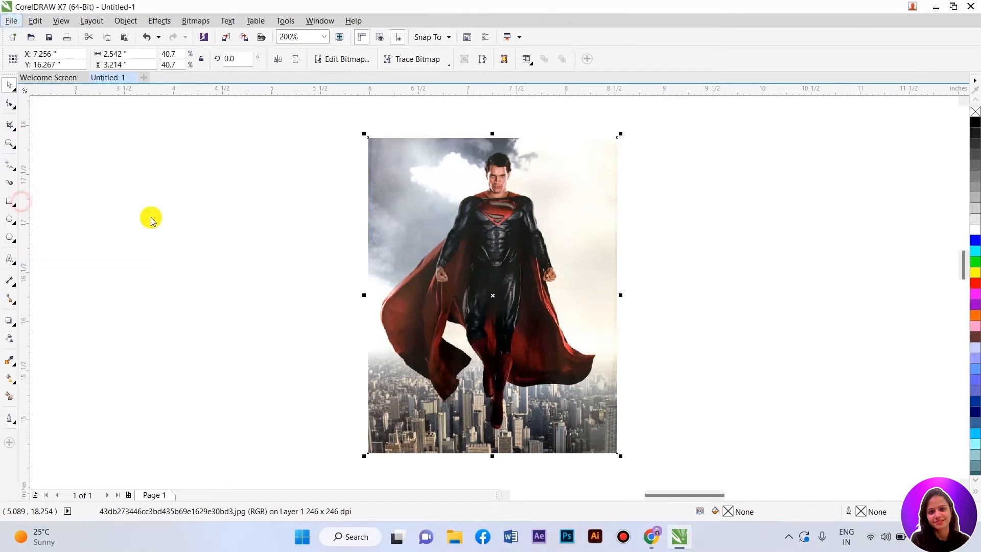
{"action": "scroll", "coordinate": [614, 293], "scroll_direction": "down", "scroll_amount": 5}
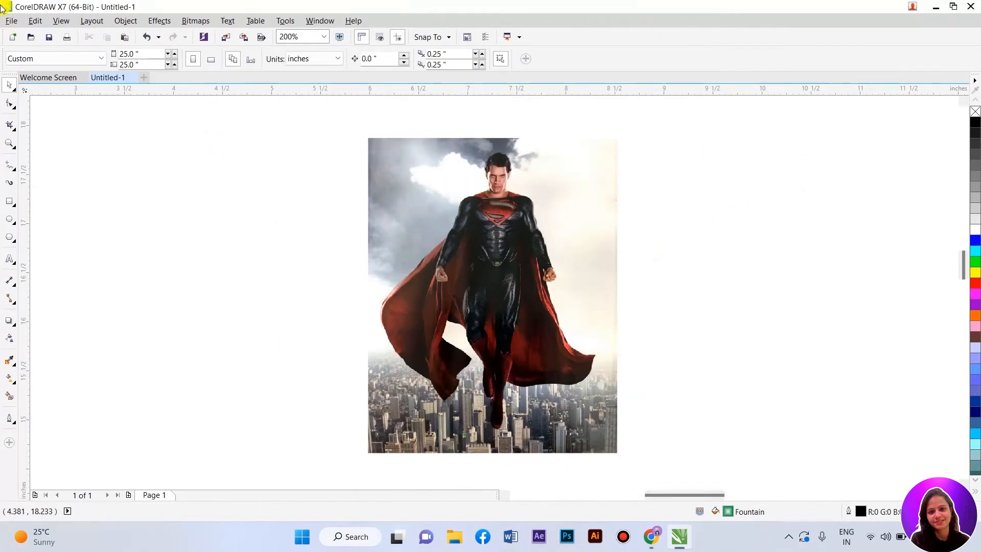
{"action": "left_click", "coordinate": [11, 20]}
{"action": "left_click", "coordinate": [39, 204]}
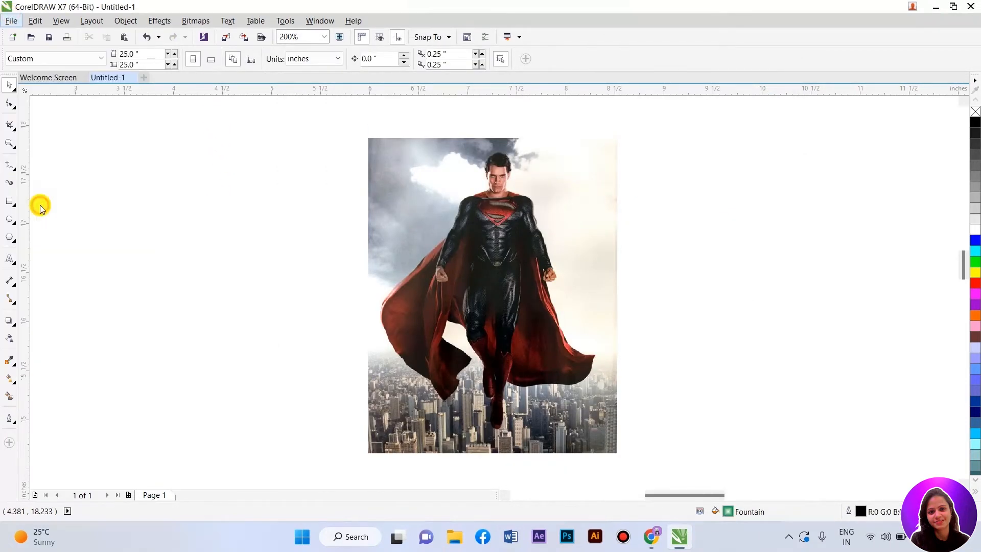
{"action": "right_click", "coordinate": [525, 280]}
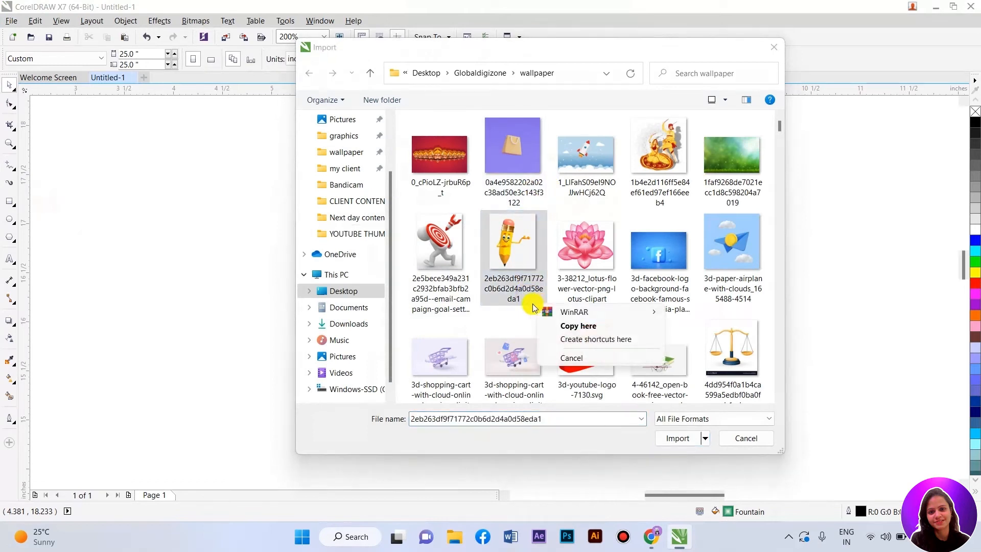
{"action": "left_click", "coordinate": [746, 312]}
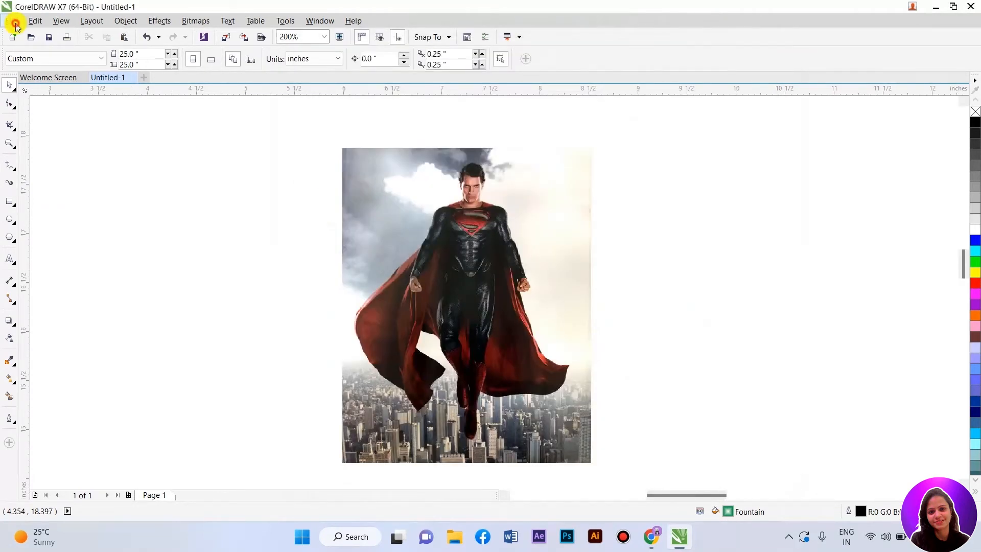
- Import GD-sherbagh-13 from the wallpaper folder over the Superman image and enlarge it to about 2.82 inches square
{"action": "left_click", "coordinate": [15, 21]}
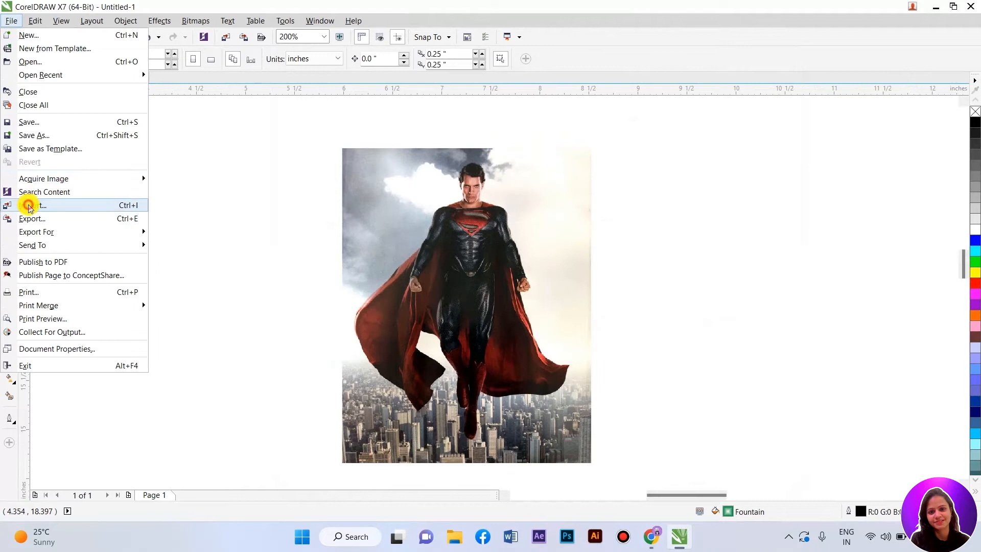
{"action": "left_click", "coordinate": [25, 202]}
{"action": "scroll", "coordinate": [627, 297], "scroll_direction": "down", "scroll_amount": 5}
{"action": "scroll", "coordinate": [627, 298], "scroll_direction": "down", "scroll_amount": 5}
{"action": "scroll", "coordinate": [627, 298], "scroll_direction": "down", "scroll_amount": 10}
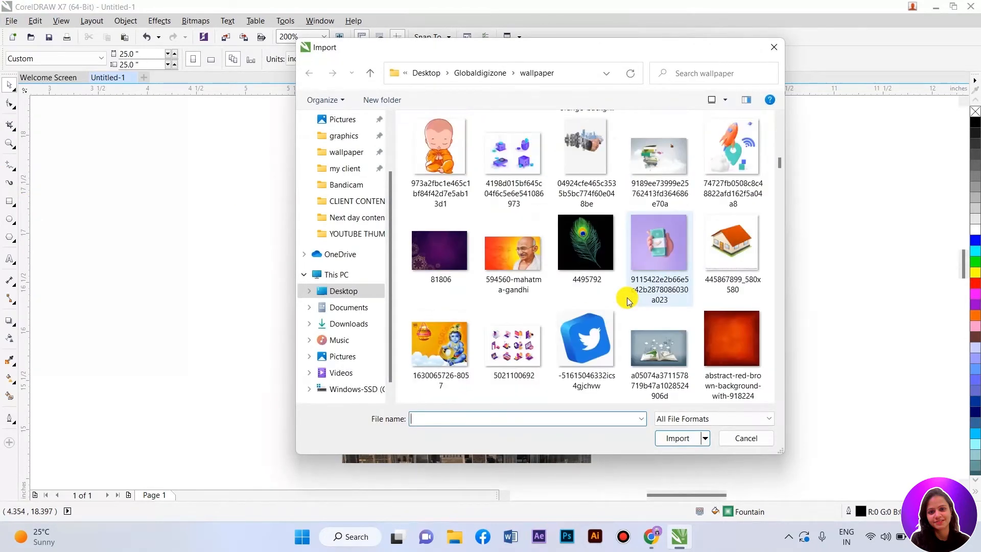
{"action": "scroll", "coordinate": [627, 298], "scroll_direction": "down", "scroll_amount": 10}
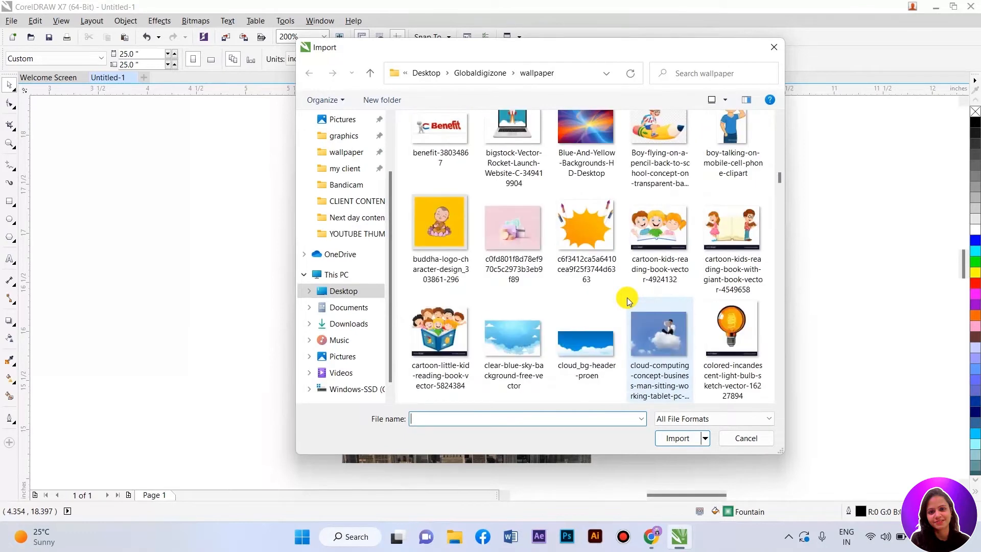
{"action": "scroll", "coordinate": [627, 298], "scroll_direction": "down", "scroll_amount": 10}
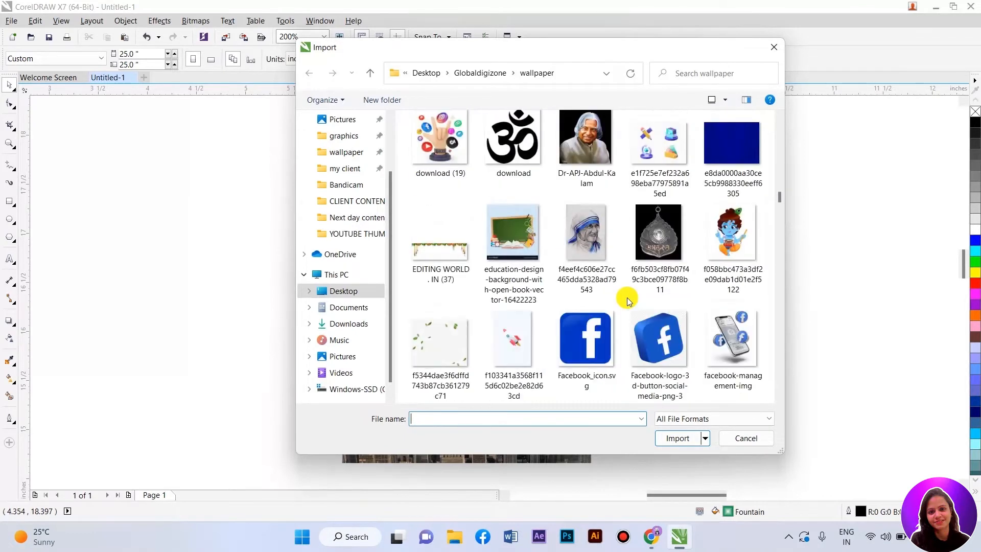
{"action": "scroll", "coordinate": [627, 297], "scroll_direction": "down", "scroll_amount": 3}
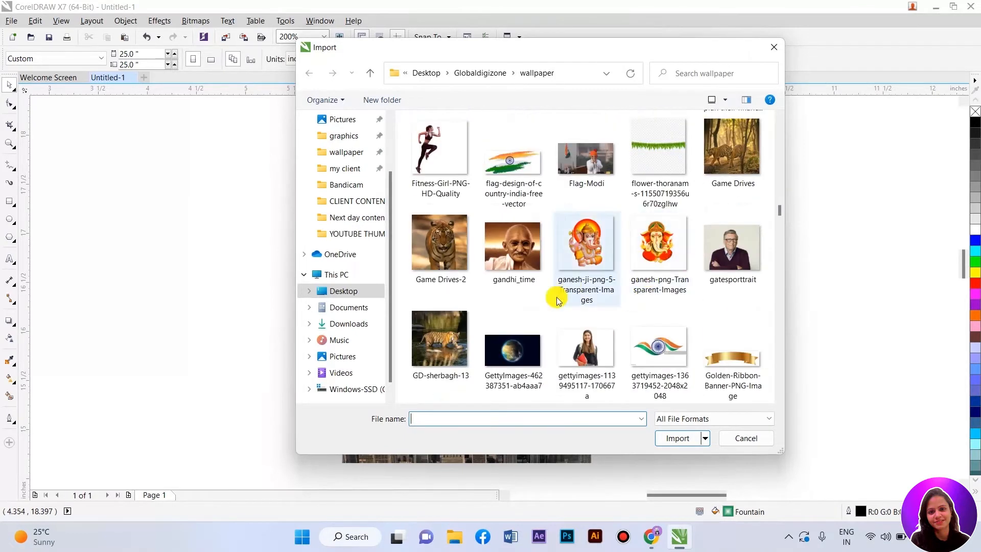
{"action": "left_click", "coordinate": [465, 335]}
{"action": "left_click", "coordinate": [674, 438]}
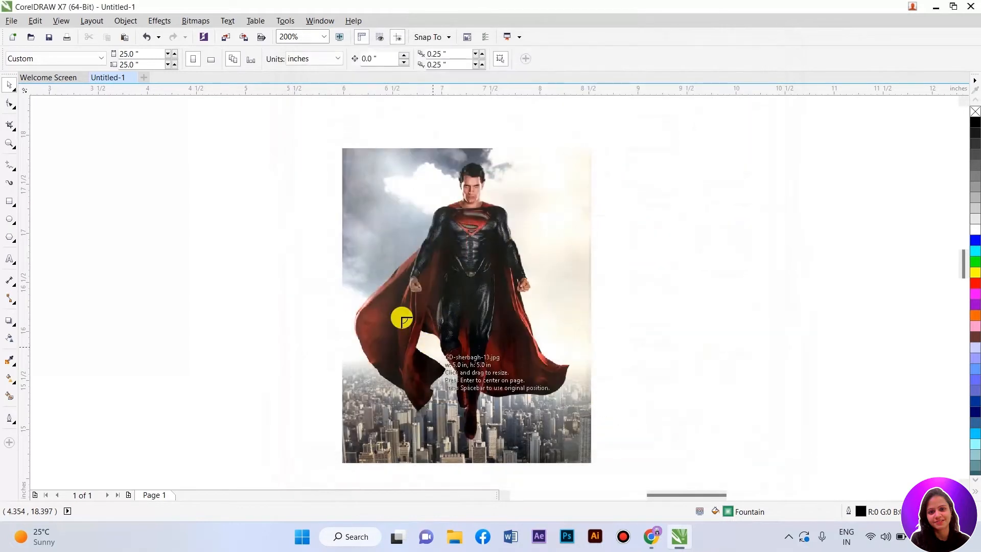
{"action": "key", "text": "Return"}
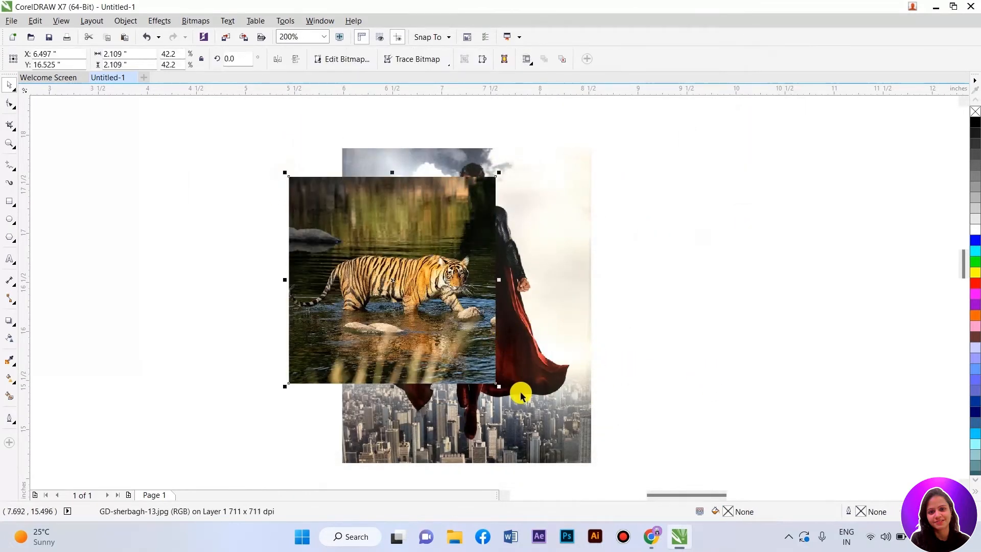
{"action": "left_click_drag", "start_coordinate": [500, 385], "coordinate": [773, 456]}
- Start the DeInterlace transform on the tiger image and preview even scan lines with the Duplication replacement method
{"action": "scroll", "coordinate": [368, 331], "scroll_direction": "up", "scroll_amount": 2}
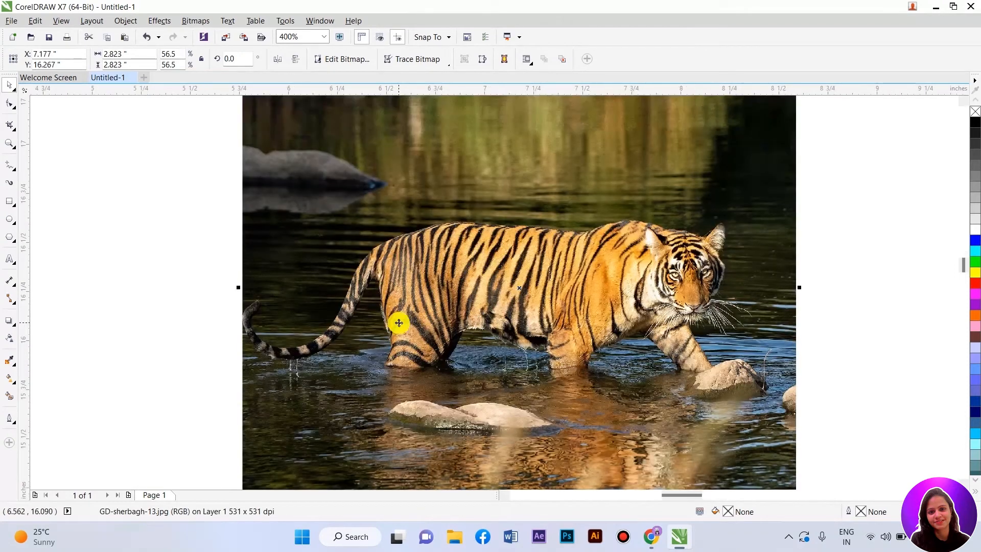
{"action": "scroll", "coordinate": [410, 259], "scroll_direction": "down", "scroll_amount": 1}
{"action": "scroll", "coordinate": [453, 317], "scroll_direction": "up", "scroll_amount": 1}
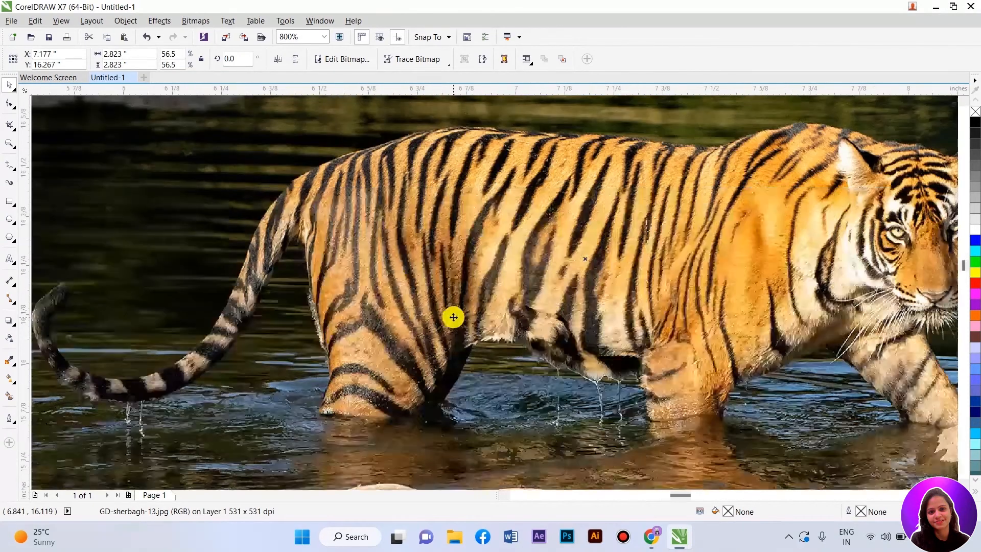
{"action": "left_click", "coordinate": [163, 22]}
{"action": "mouse_move", "coordinate": [176, 48]}
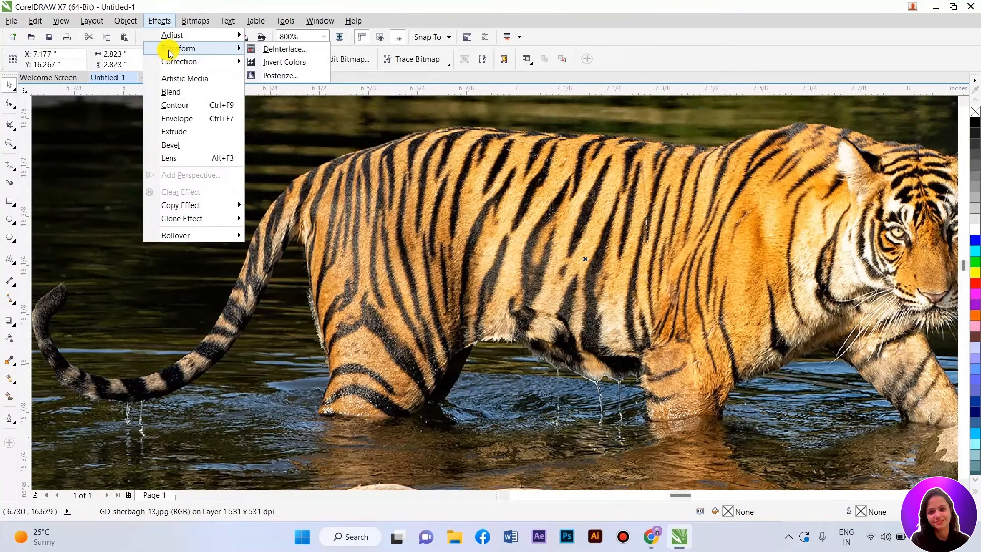
{"action": "left_click", "coordinate": [266, 47]}
{"action": "left_click_drag", "start_coordinate": [449, 215], "coordinate": [293, 138]}
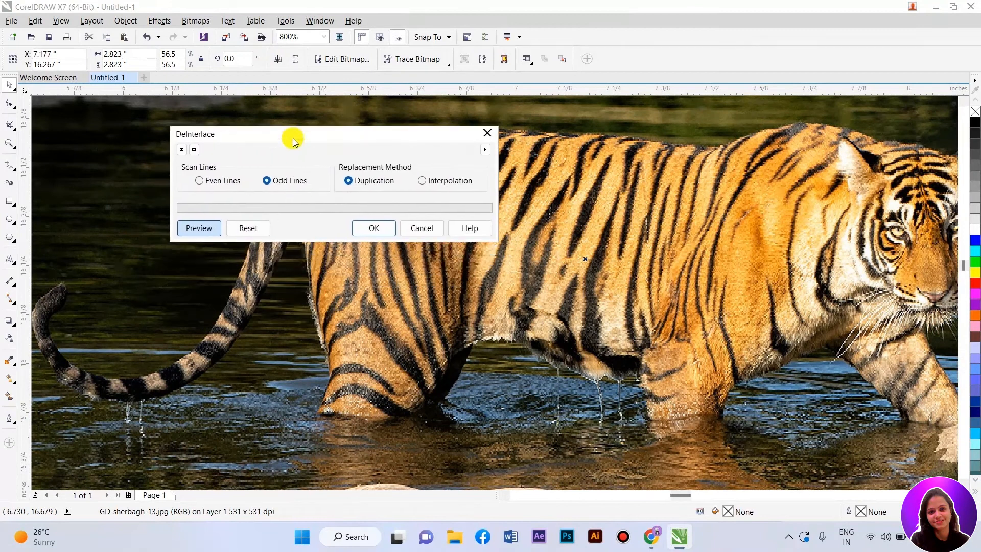
{"action": "left_click", "coordinate": [206, 184]}
{"action": "left_click", "coordinate": [197, 230]}
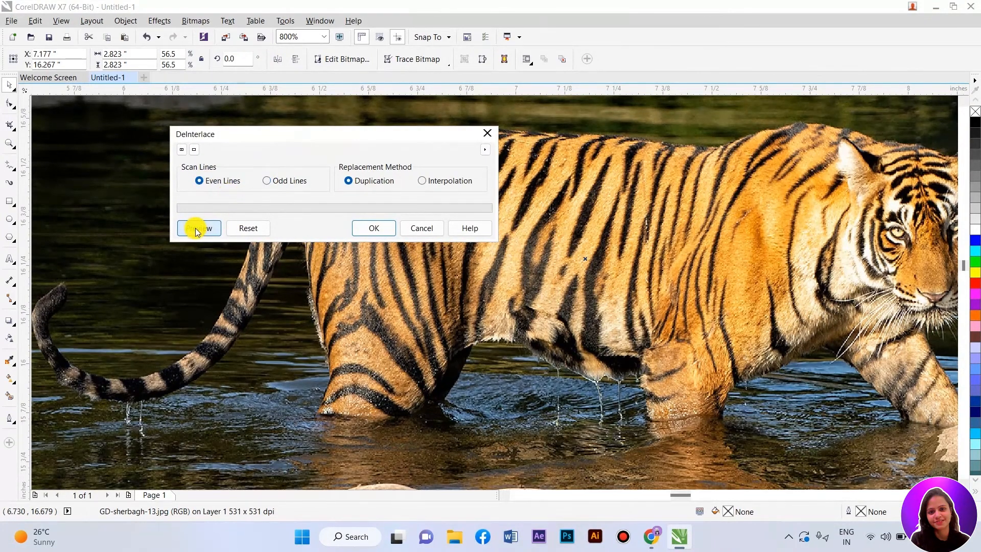
{"action": "left_click", "coordinate": [195, 227]}
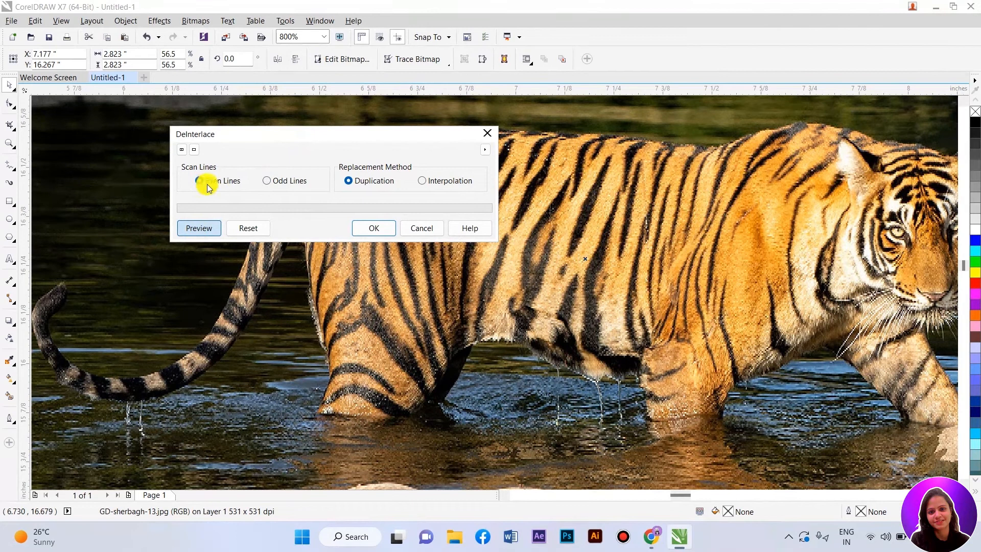
- Compare odd and even scan lines with the Duplication and Interpolation replacement methods, and discard the DeInterlace transform
{"action": "left_click", "coordinate": [271, 182]}
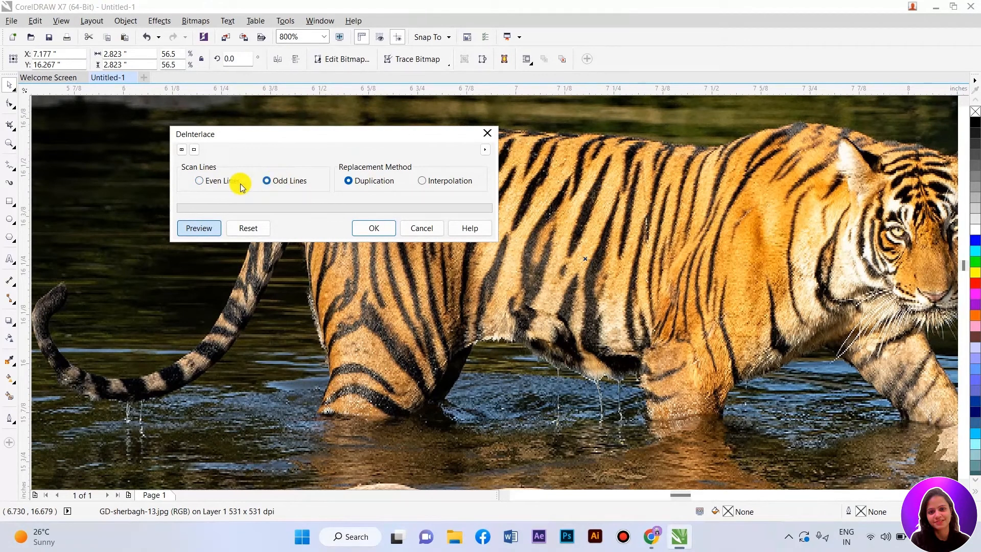
{"action": "left_click", "coordinate": [211, 182]}
{"action": "left_click", "coordinate": [278, 179]}
{"action": "left_click", "coordinate": [433, 182]}
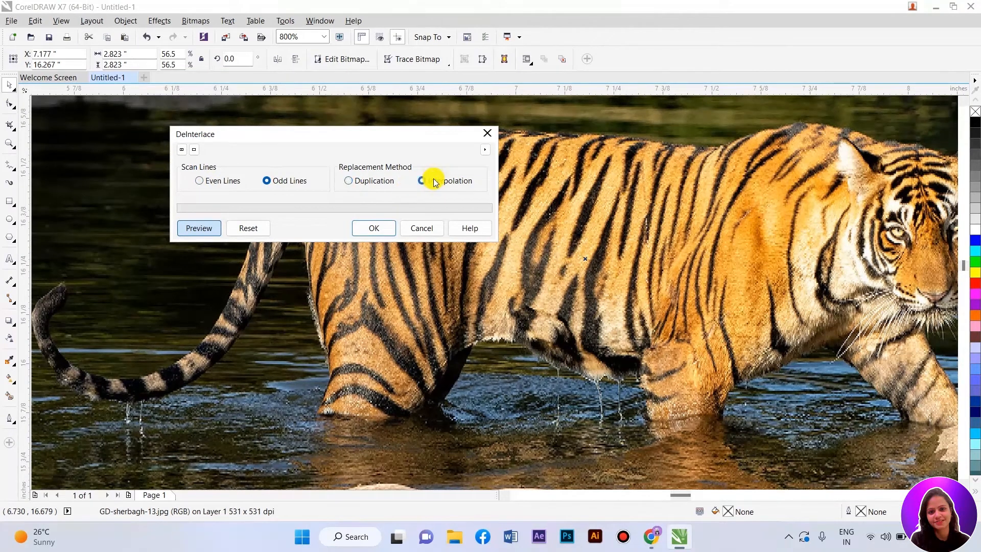
{"action": "left_click", "coordinate": [207, 181]}
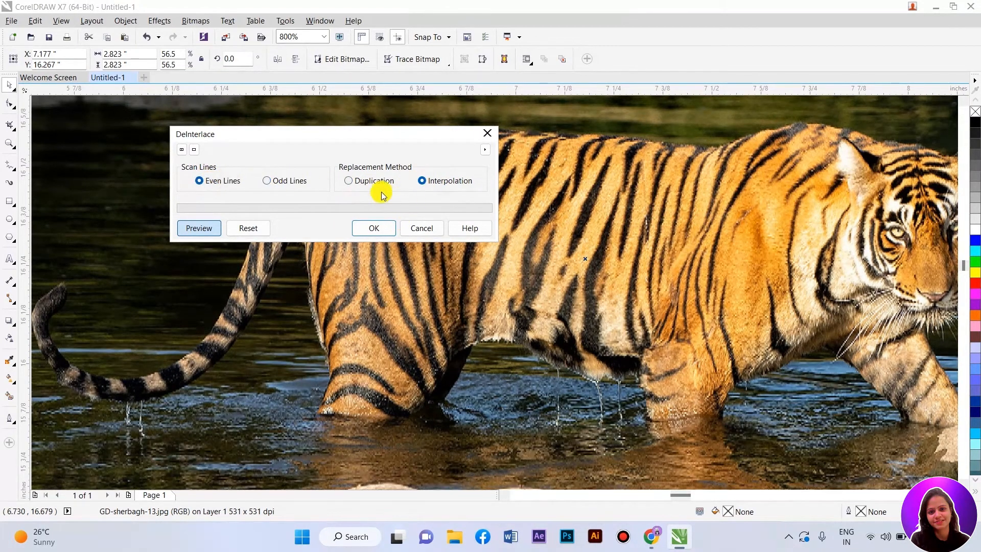
{"action": "left_click", "coordinate": [362, 182]}
{"action": "left_click", "coordinate": [409, 230]}
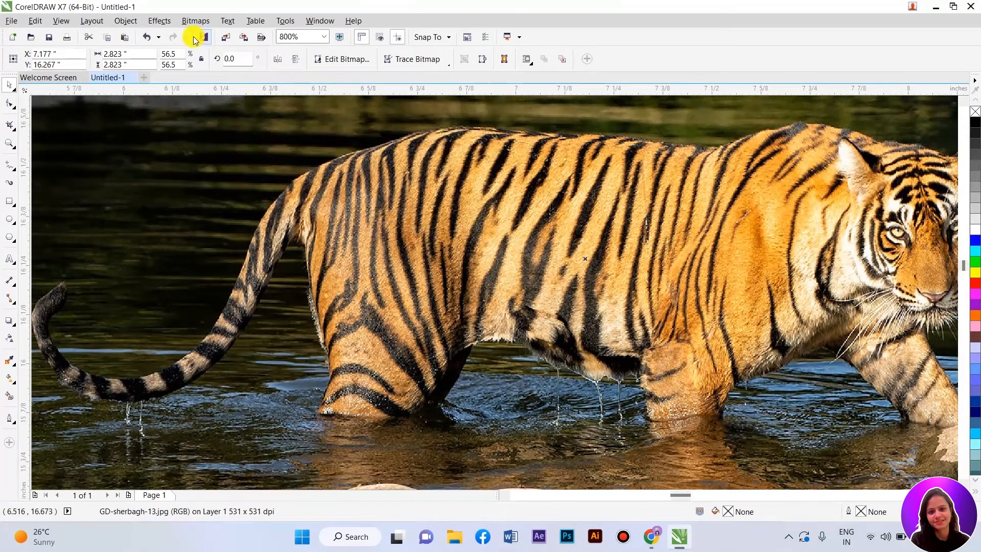
- Apply the Invert Colors transform to the tiger image
{"action": "left_click", "coordinate": [162, 21]}
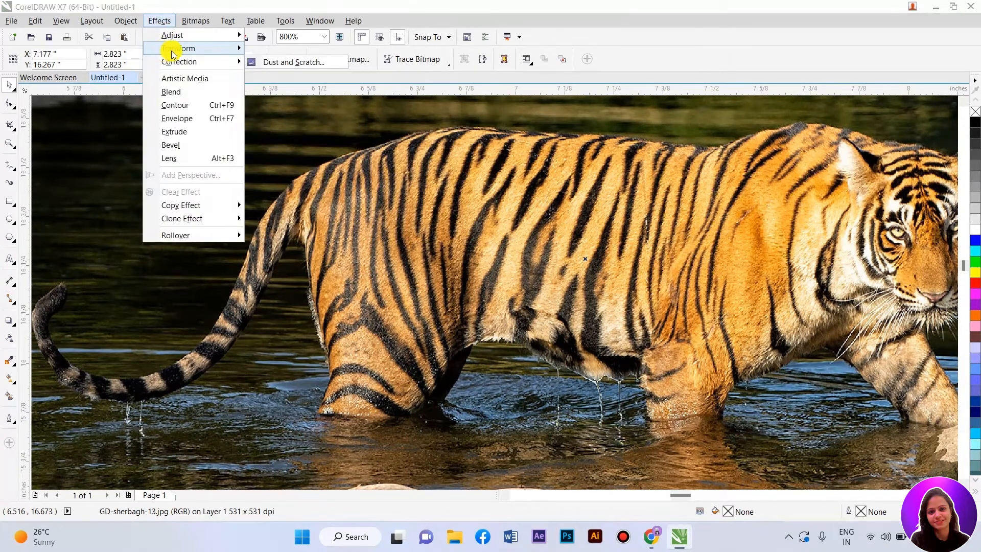
{"action": "mouse_move", "coordinate": [168, 48]}
{"action": "left_click", "coordinate": [267, 62]}
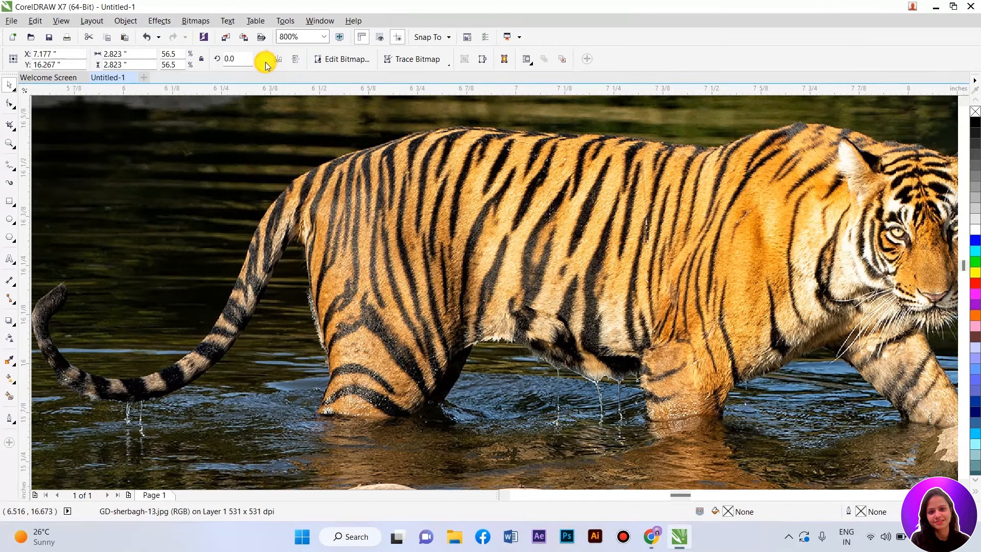
{"action": "scroll", "coordinate": [368, 205], "scroll_direction": "down", "scroll_amount": 3}
{"action": "scroll", "coordinate": [404, 189], "scroll_direction": "up", "scroll_amount": 2}
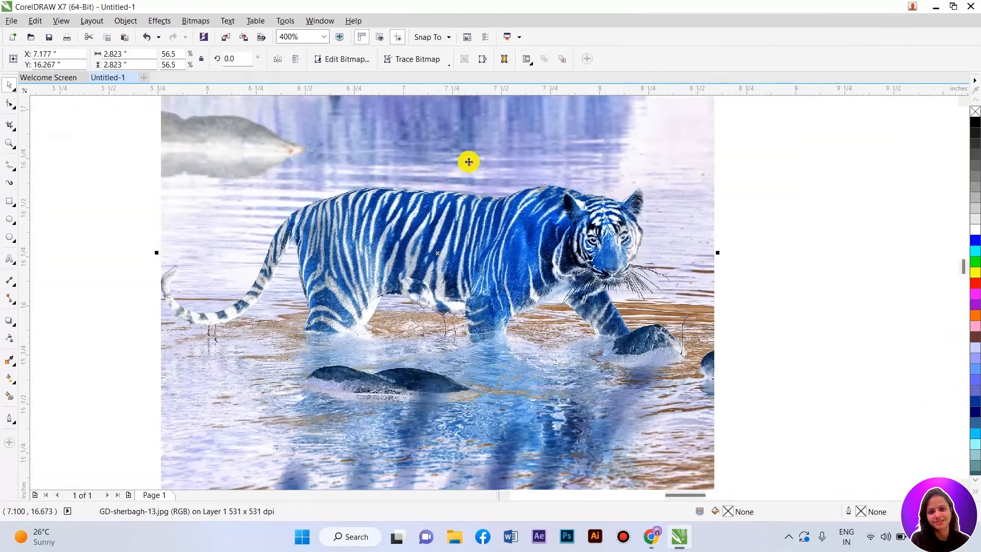
- Try the Posterize transform at level 3 on the inverted tiger image, discard it and undo the color inversion
{"action": "left_click", "coordinate": [156, 21]}
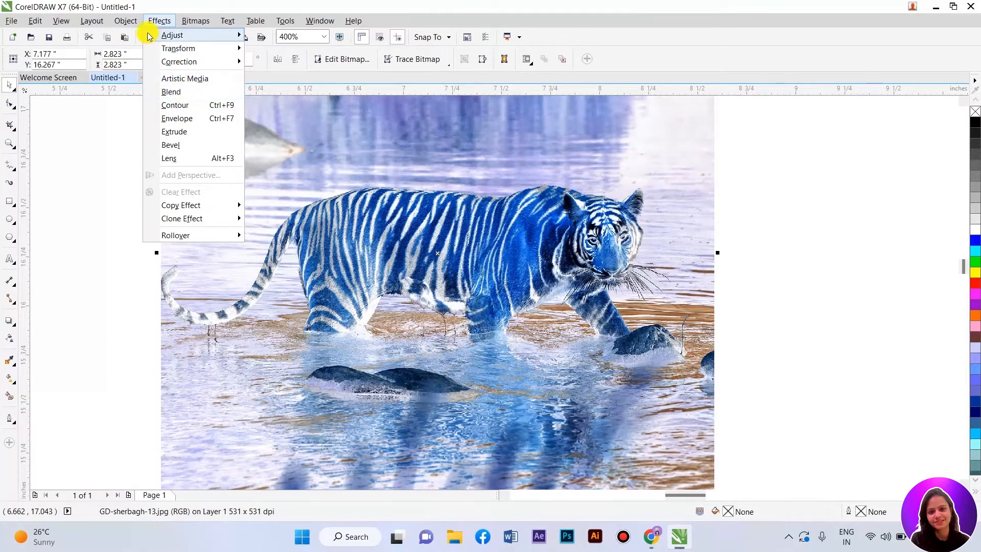
{"action": "mouse_move", "coordinate": [176, 54]}
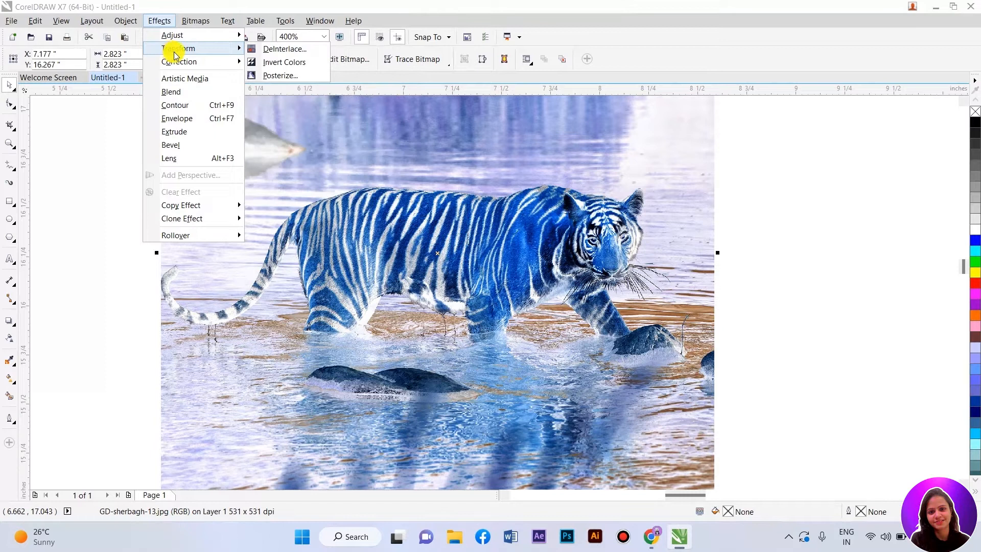
{"action": "left_click", "coordinate": [264, 76]}
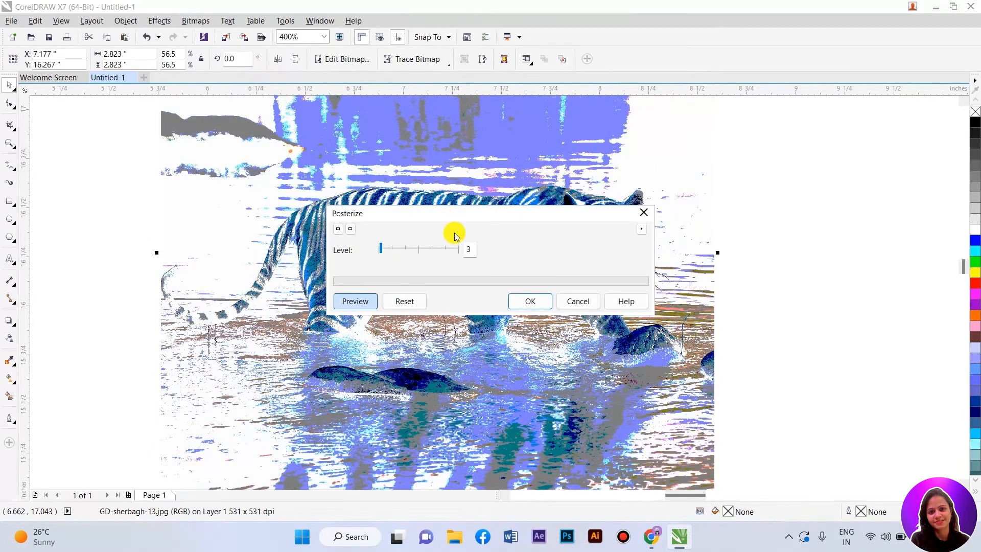
{"action": "left_click", "coordinate": [578, 302]}
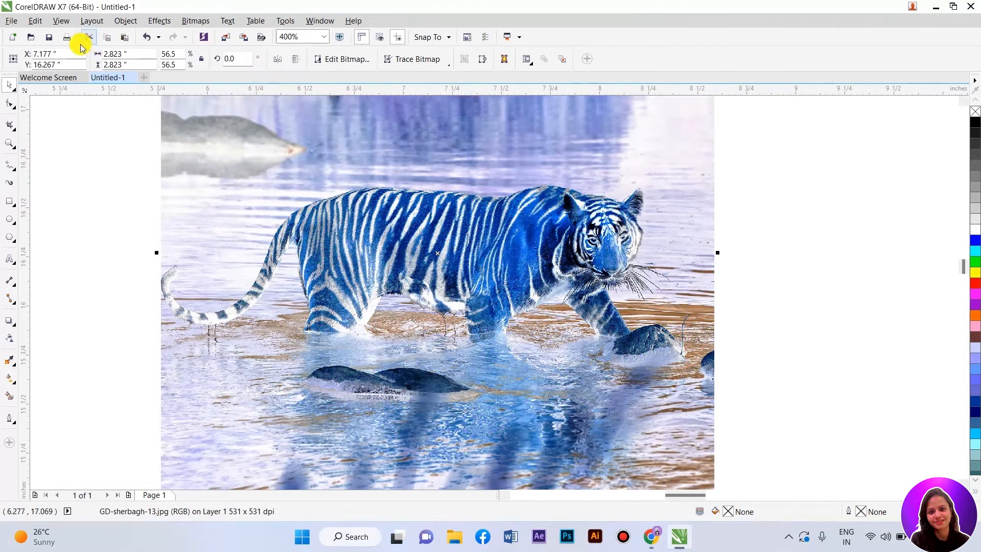
{"action": "left_click", "coordinate": [11, 20]}
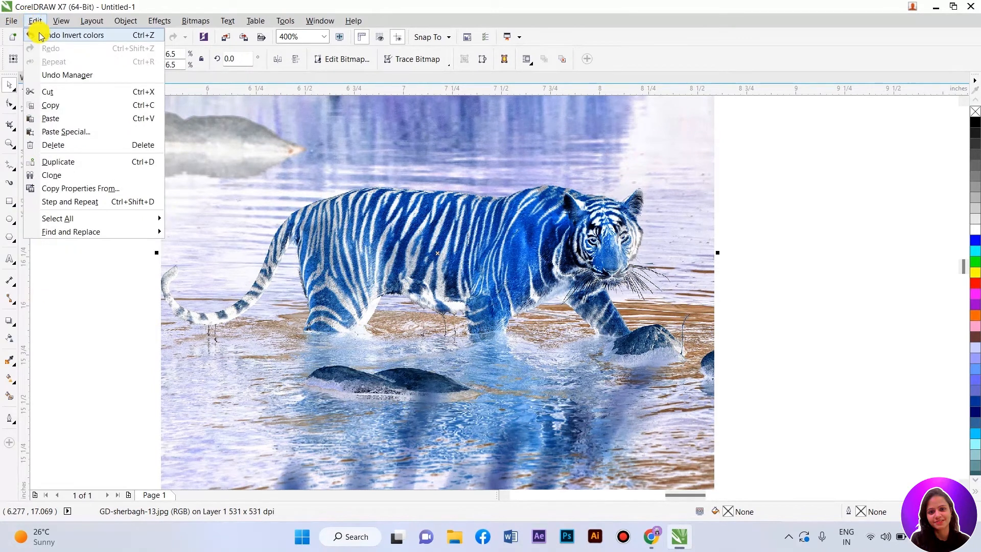
{"action": "left_click", "coordinate": [38, 34]}
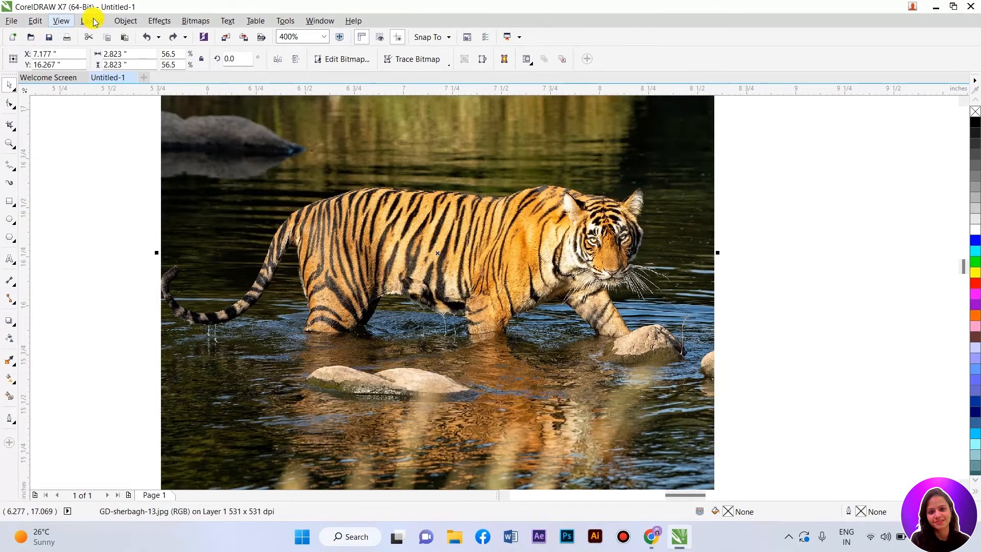
- Preview the Posterize transform on the original tiger image at levels 3, 21 and 19, and discard it
{"action": "left_click", "coordinate": [159, 20]}
{"action": "mouse_move", "coordinate": [174, 48]}
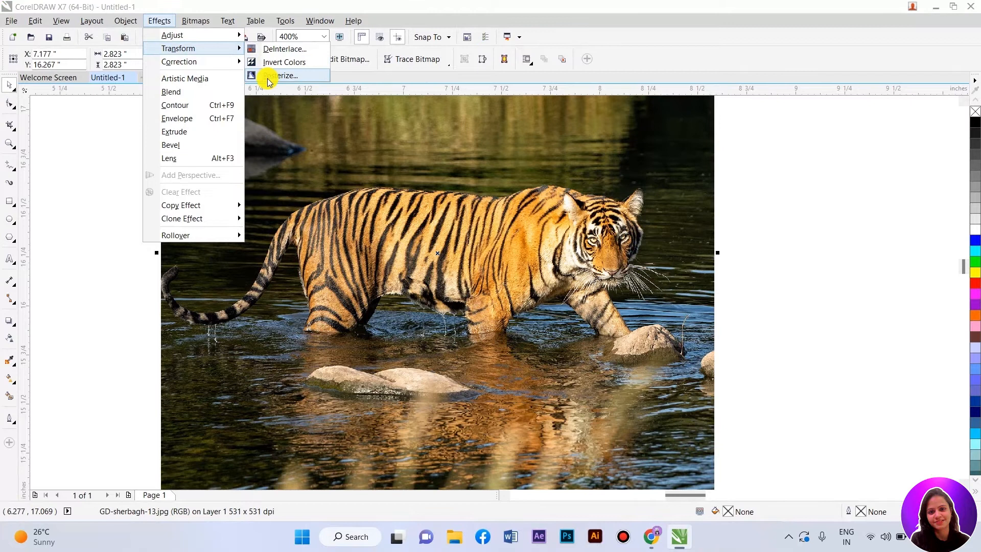
{"action": "left_click", "coordinate": [268, 76]}
{"action": "left_click_drag", "start_coordinate": [450, 214], "coordinate": [633, 298]}
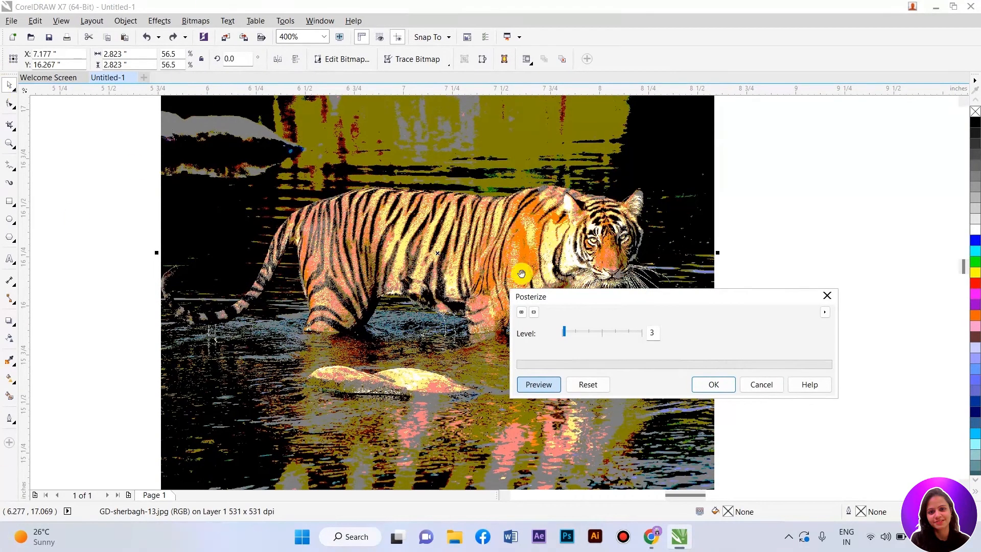
{"action": "left_click", "coordinate": [599, 333]}
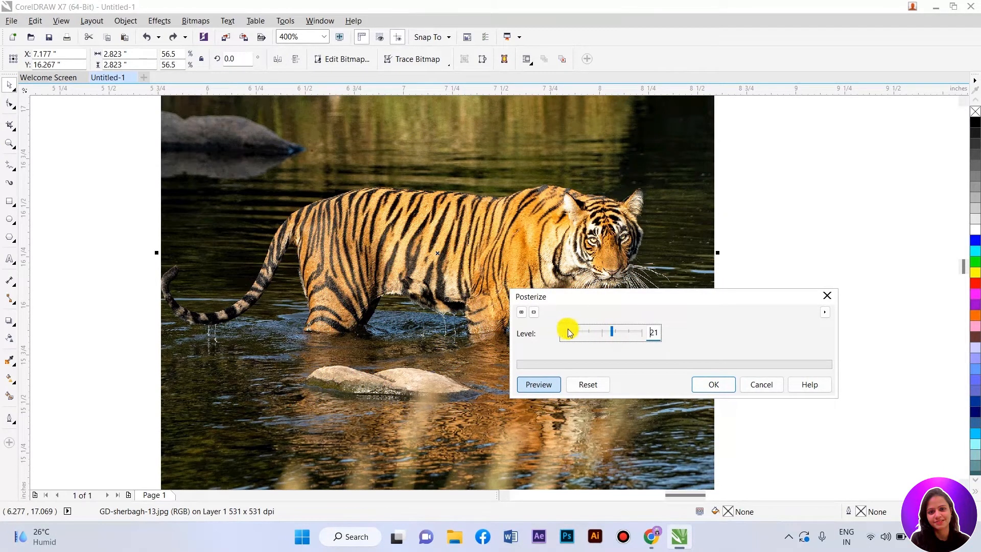
{"action": "left_click_drag", "start_coordinate": [572, 331], "coordinate": [609, 336]}
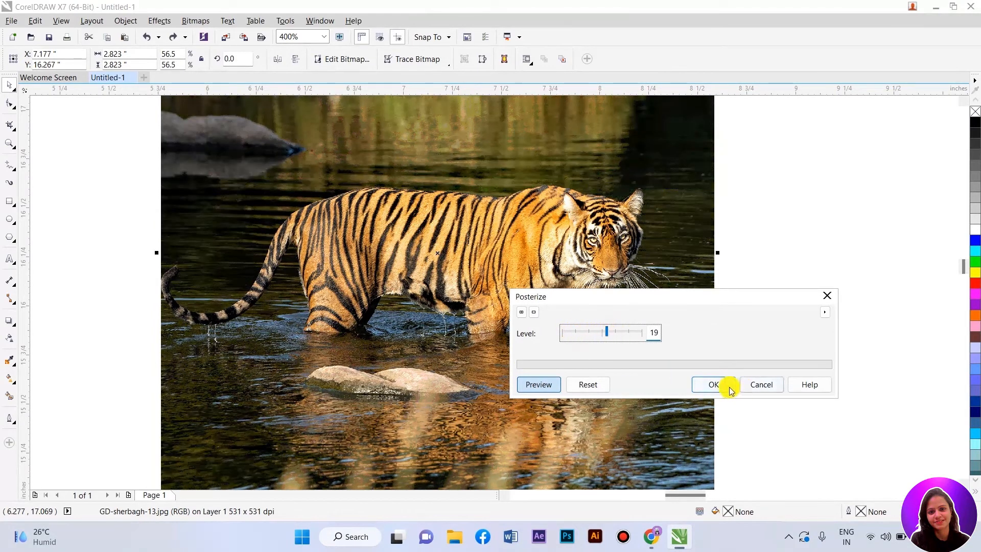
{"action": "left_click", "coordinate": [748, 385]}
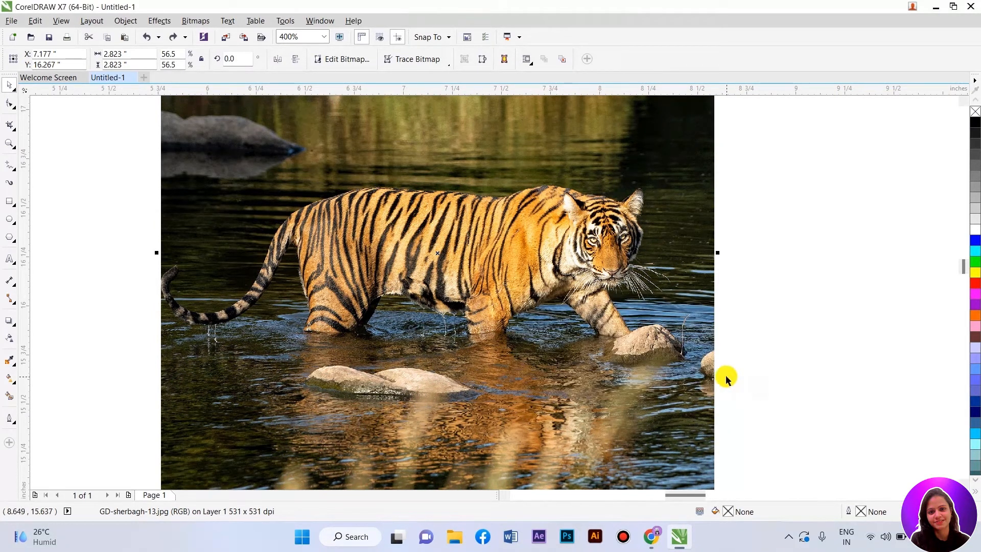
- Try the Dust and Scratch correction on the tiger image with threshold 240 and radius 3, and discard it
{"action": "left_click", "coordinate": [159, 21]}
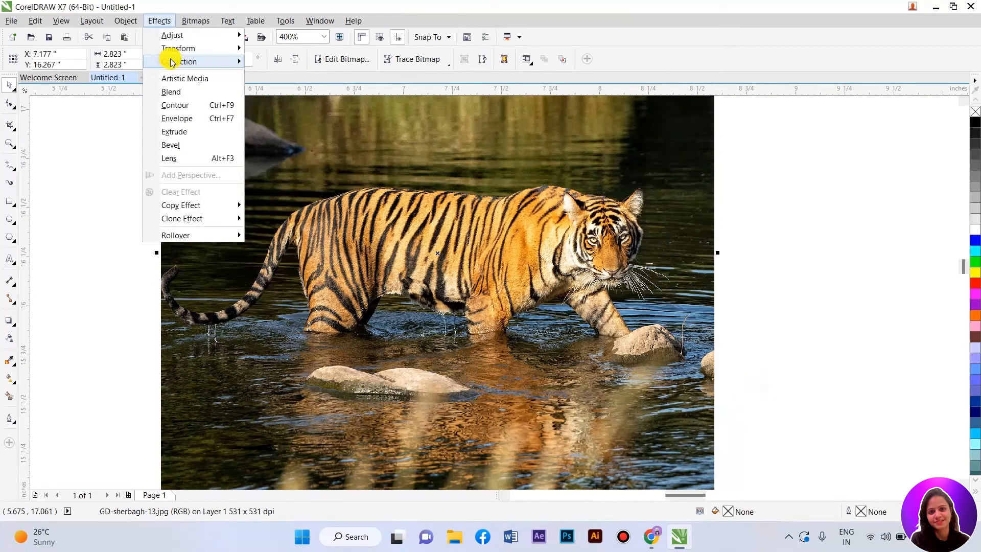
{"action": "left_click", "coordinate": [283, 96]}
{"action": "left_click", "coordinate": [158, 21]}
{"action": "mouse_move", "coordinate": [174, 61]}
{"action": "left_click", "coordinate": [270, 62]}
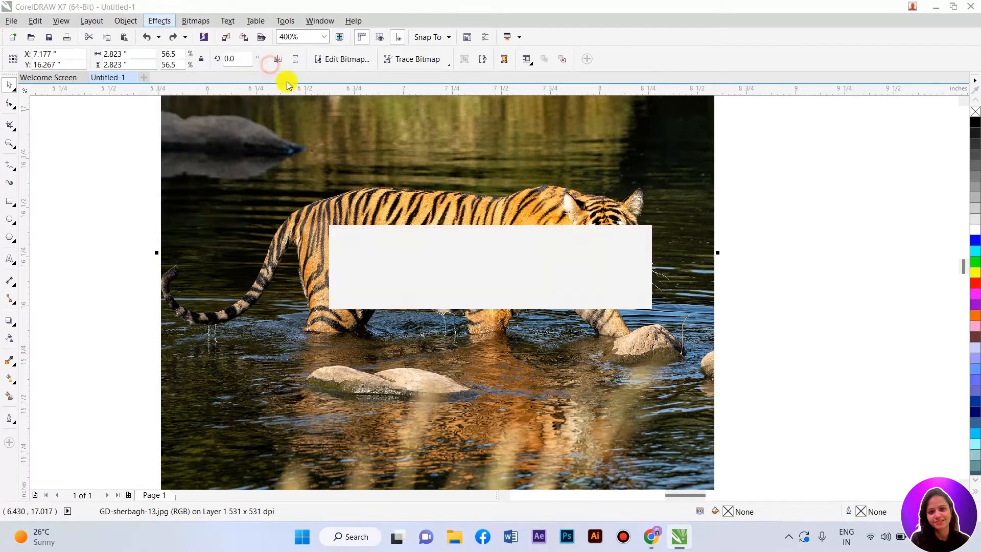
{"action": "left_click_drag", "start_coordinate": [496, 223], "coordinate": [482, 339]}
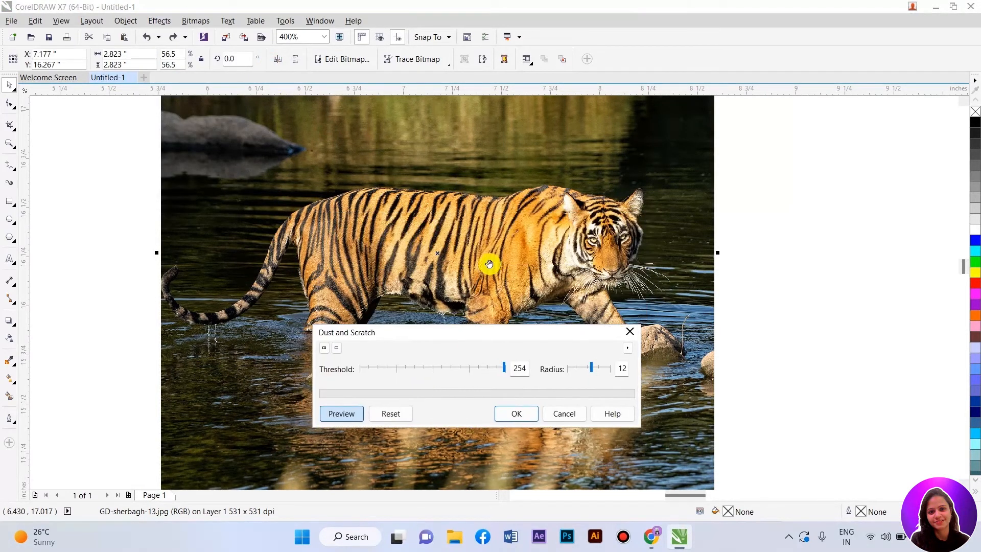
{"action": "left_click_drag", "start_coordinate": [497, 334], "coordinate": [642, 345]}
{"action": "left_click", "coordinate": [622, 381]}
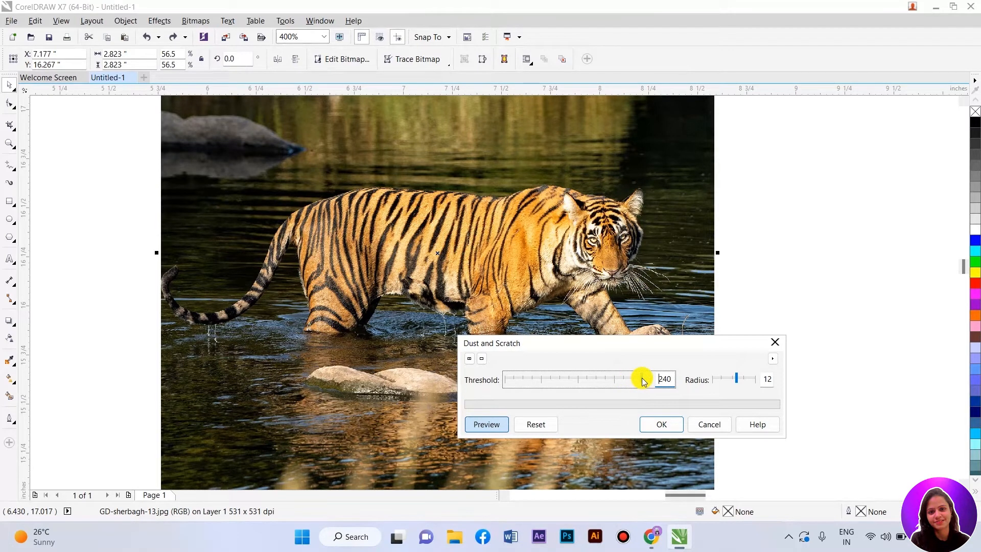
{"action": "left_click", "coordinate": [717, 379]}
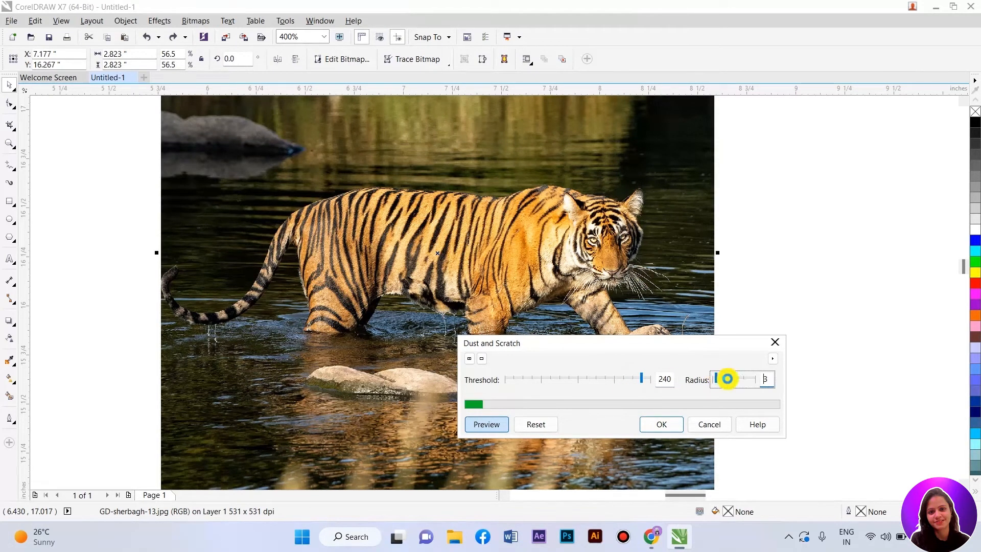
{"action": "left_click", "coordinate": [708, 424]}
- Delete the tiger image and the remaining imported artwork to clear the page
{"action": "left_click", "coordinate": [158, 22]}
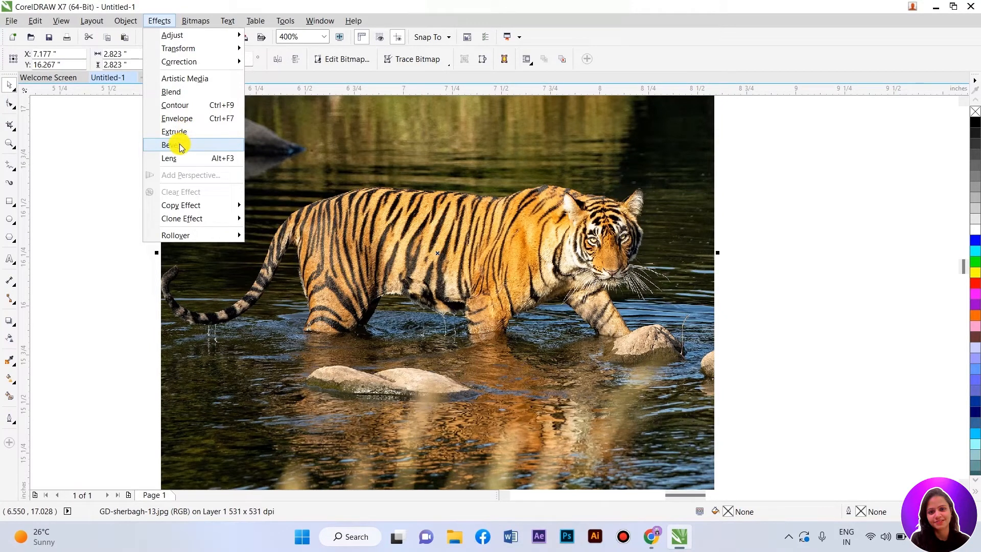
{"action": "left_click", "coordinate": [295, 151]}
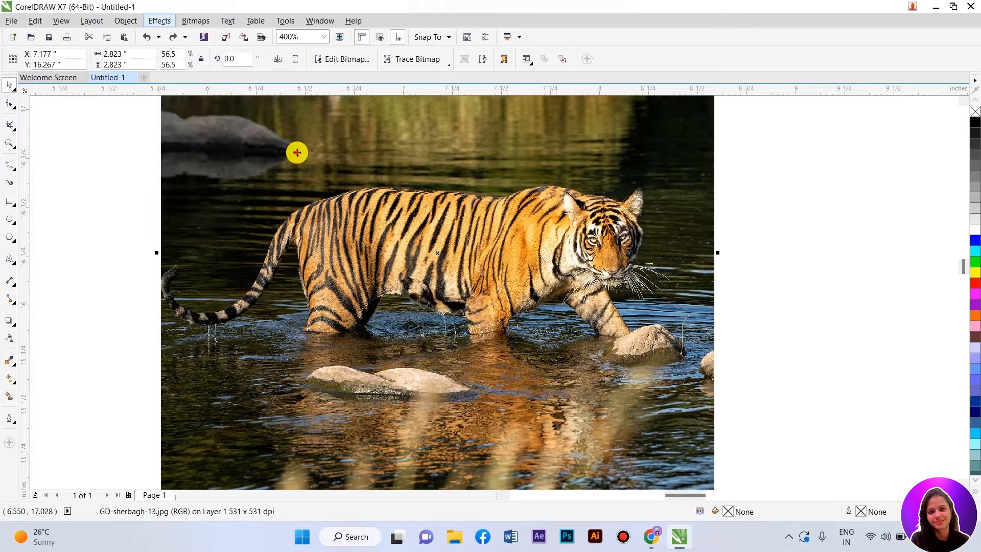
{"action": "scroll", "coordinate": [254, 171], "scroll_direction": "down", "scroll_amount": 1}
{"action": "scroll", "coordinate": [281, 170], "scroll_direction": "down", "scroll_amount": 1}
{"action": "left_click_drag", "start_coordinate": [280, 139], "coordinate": [422, 155]}
{"action": "key", "text": "Delete"}
{"action": "left_click", "coordinate": [306, 158]}
{"action": "key", "text": "Delete"}
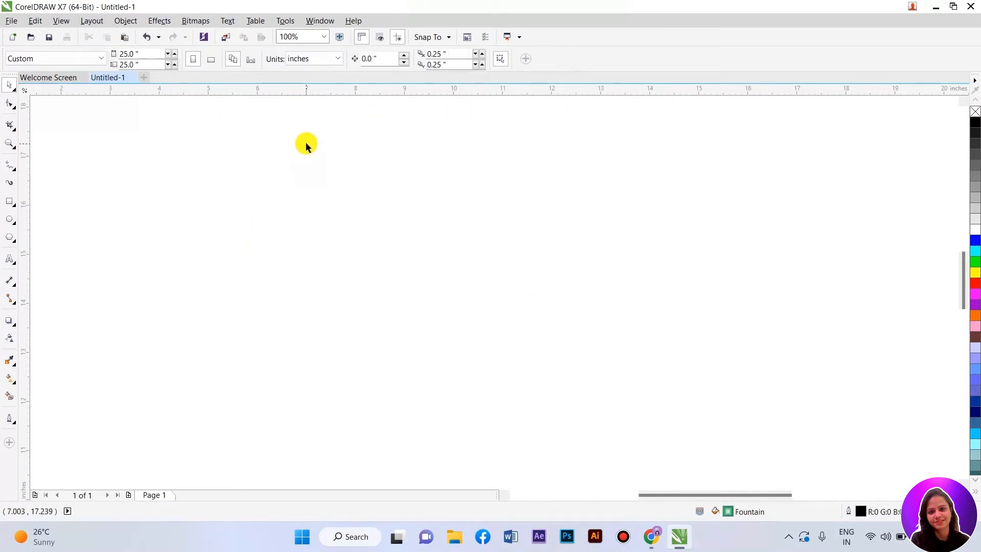
- Add the artistic text "CorelDRAW" on the empty page
{"action": "scroll", "coordinate": [285, 128], "scroll_direction": "up", "scroll_amount": 1}
{"action": "left_click", "coordinate": [160, 20]}
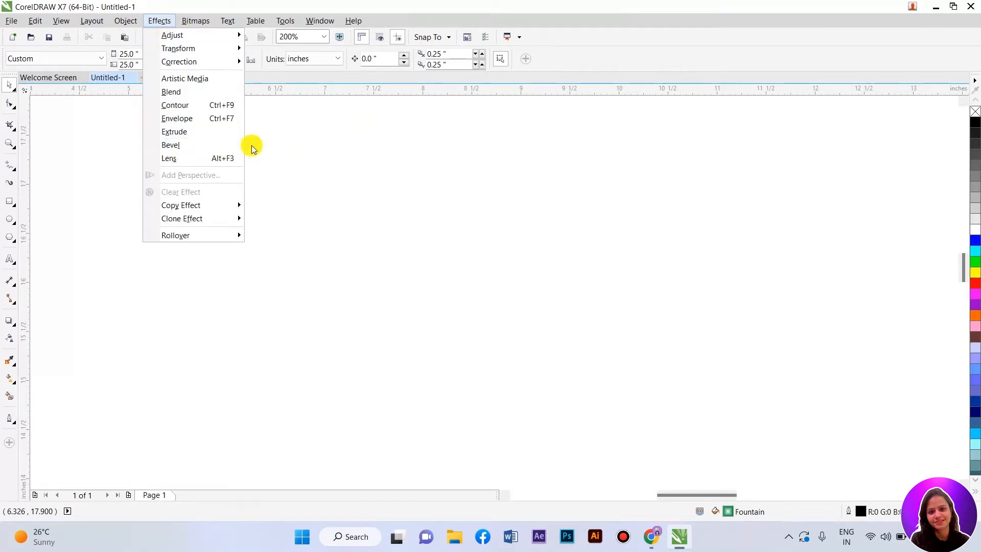
{"action": "left_click", "coordinate": [360, 166]}
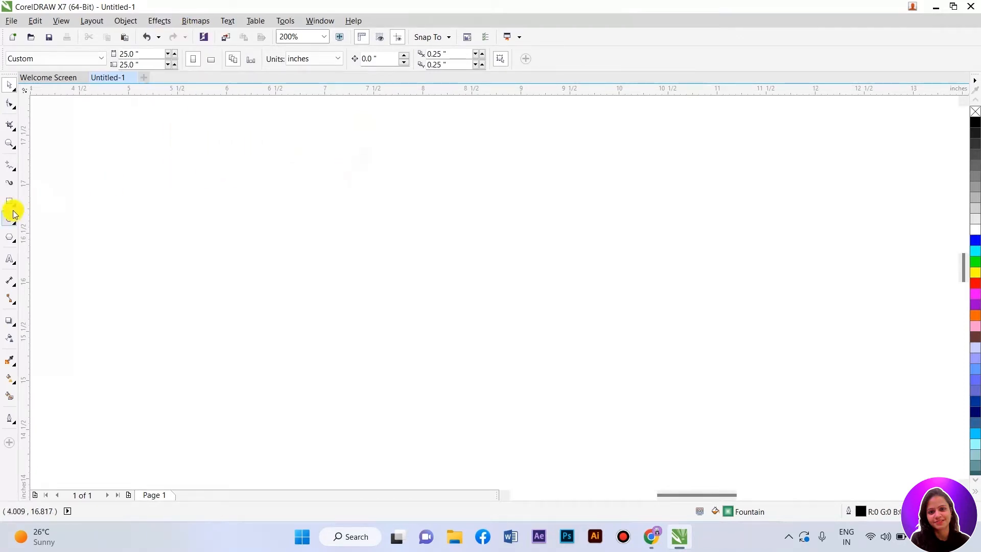
{"action": "left_click", "coordinate": [9, 259]}
{"action": "left_click_drag", "start_coordinate": [256, 267], "coordinate": [497, 267]}
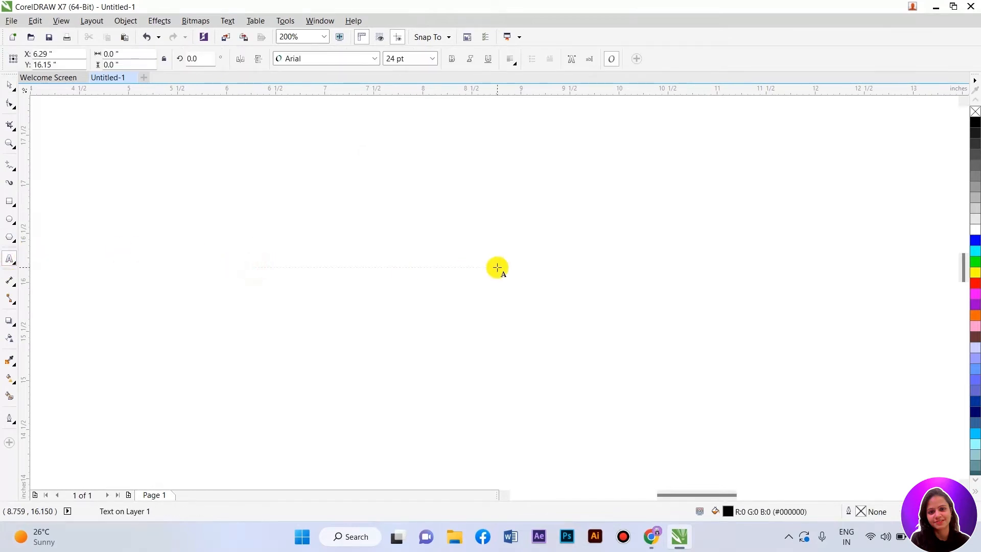
{"action": "type", "text": "CorelDRAAW"}
{"action": "key", "text": "BackSpace"}
{"action": "key", "text": "BackSpace"}
{"action": "type", "text": "W"}
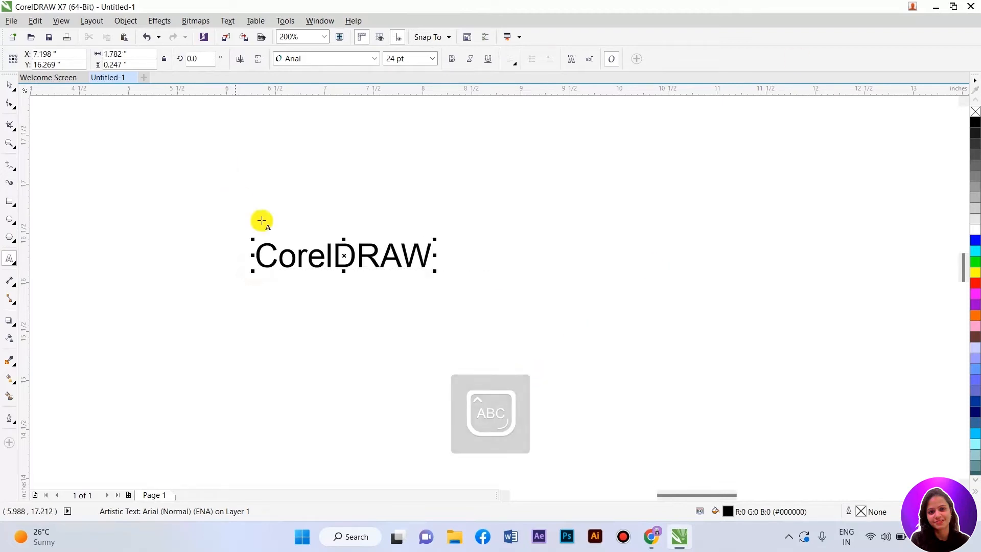
- Enlarge the CorelDRAW text proportionally to about 5.18 in wide, a font size of about 69.77 pt
{"action": "left_click_drag", "start_coordinate": [430, 257], "coordinate": [258, 260]}
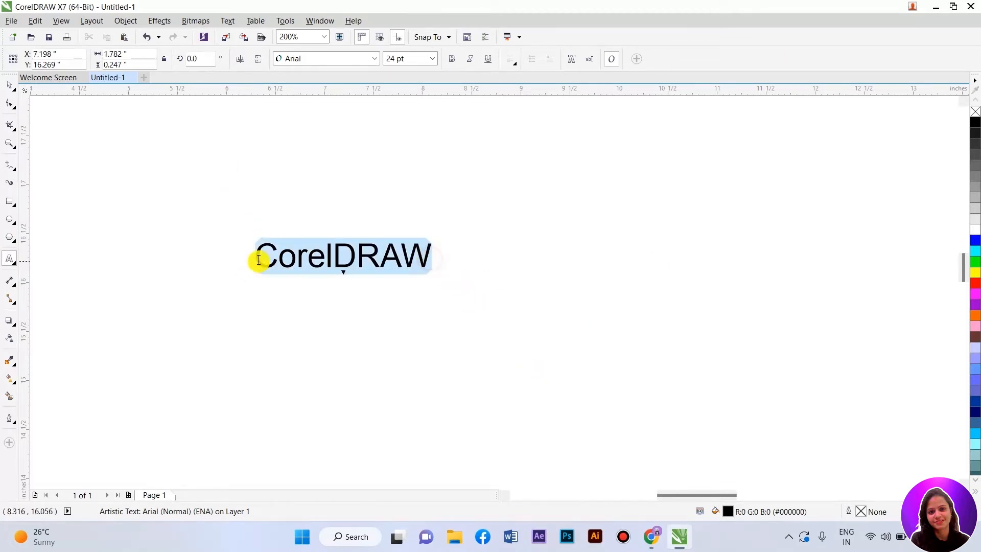
{"action": "left_click", "coordinate": [418, 246]}
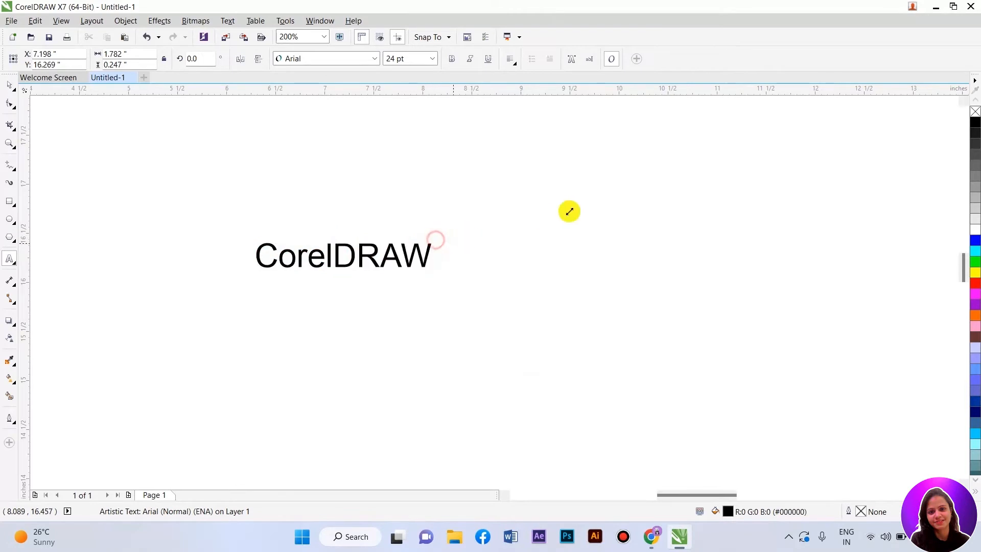
{"action": "left_click_drag", "start_coordinate": [569, 211], "coordinate": [766, 179]}
{"action": "left_click", "coordinate": [11, 88]}
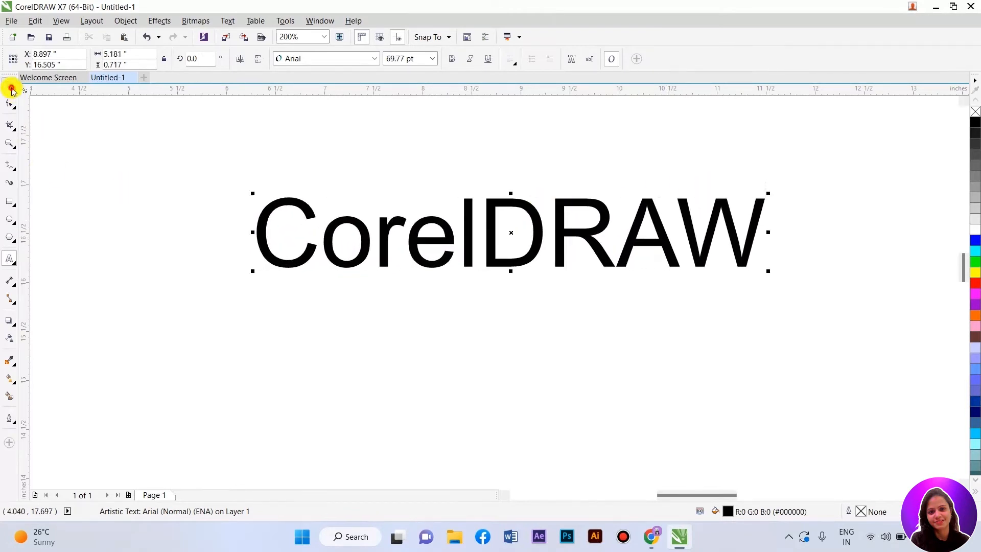
- Format the CorelDRAW text in Arial Black with a blue fill and shift it slightly lower on the page
{"action": "left_click", "coordinate": [331, 59]}
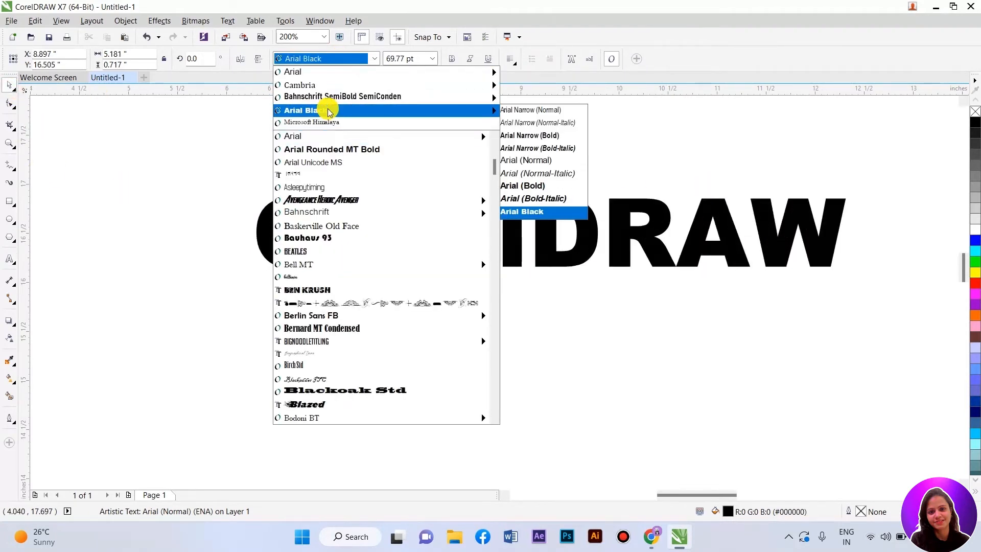
{"action": "left_click", "coordinate": [329, 111]}
{"action": "left_click_drag", "start_coordinate": [511, 214], "coordinate": [477, 252]}
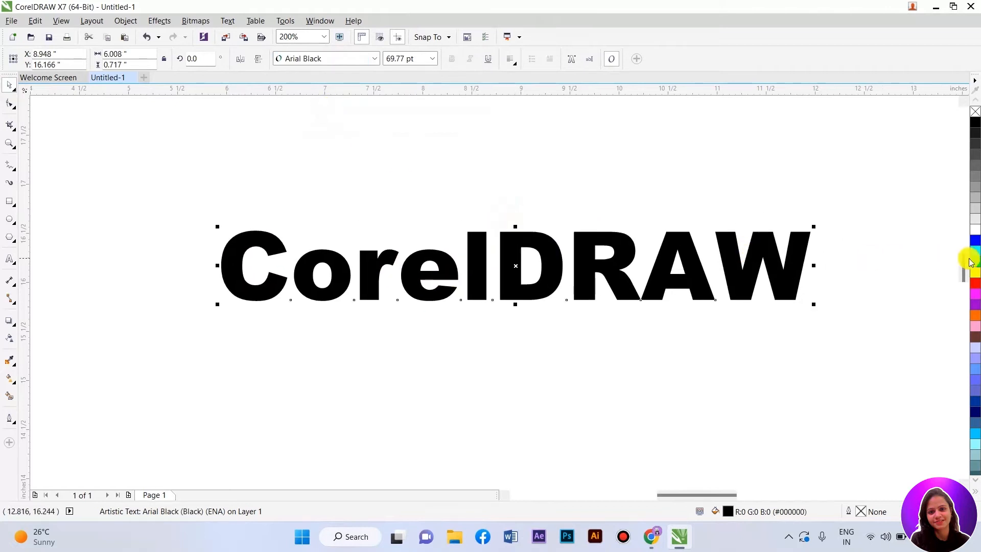
{"action": "left_click", "coordinate": [975, 240]}
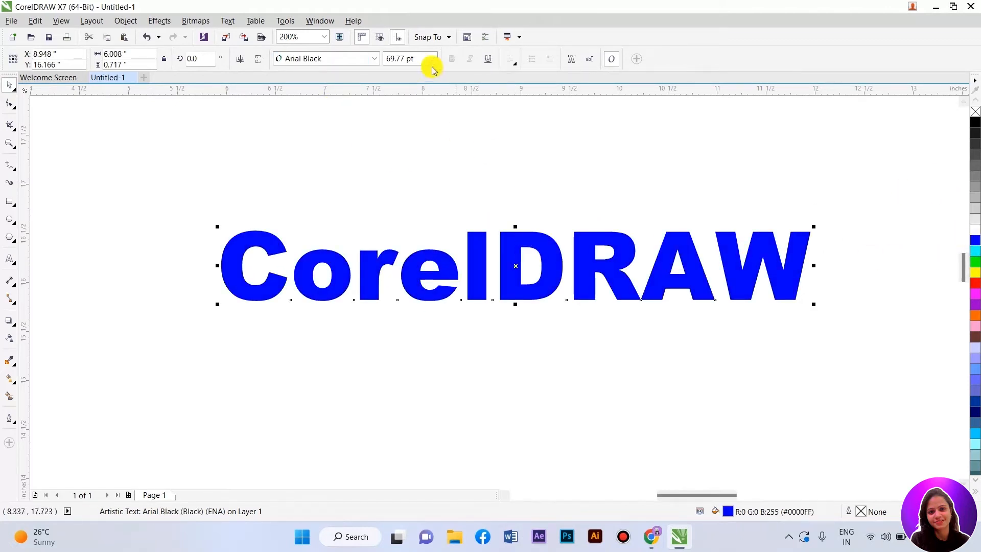
- Apply a Soft edge bevel with a 0.03 in offset distance to the blue text and inspect the letter W's edges
{"action": "left_click", "coordinate": [159, 21]}
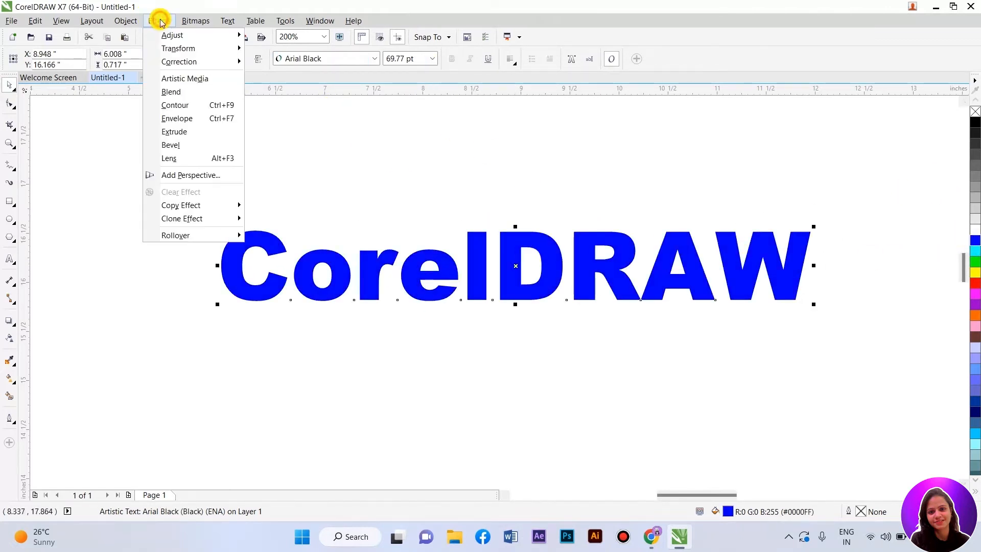
{"action": "left_click", "coordinate": [174, 145]}
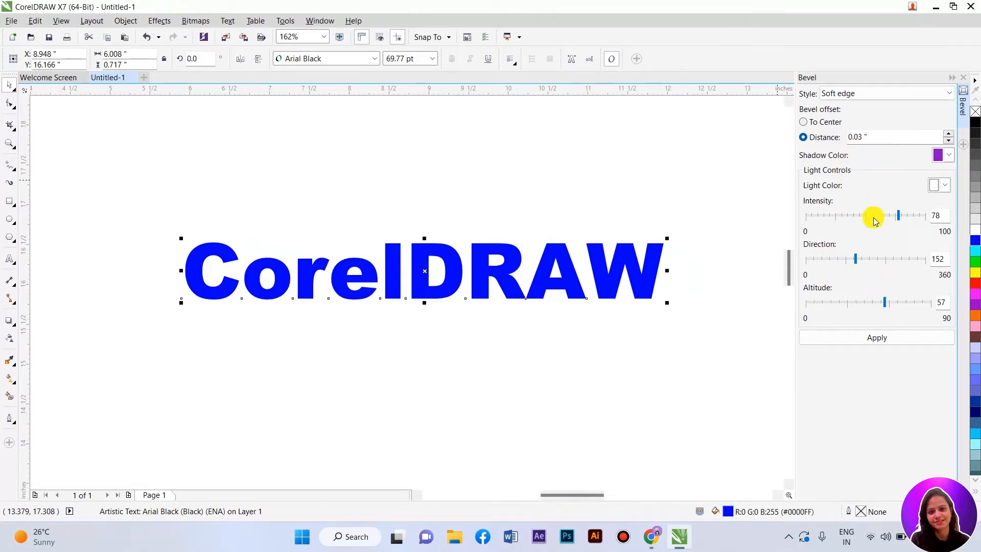
{"action": "left_click", "coordinate": [866, 338]}
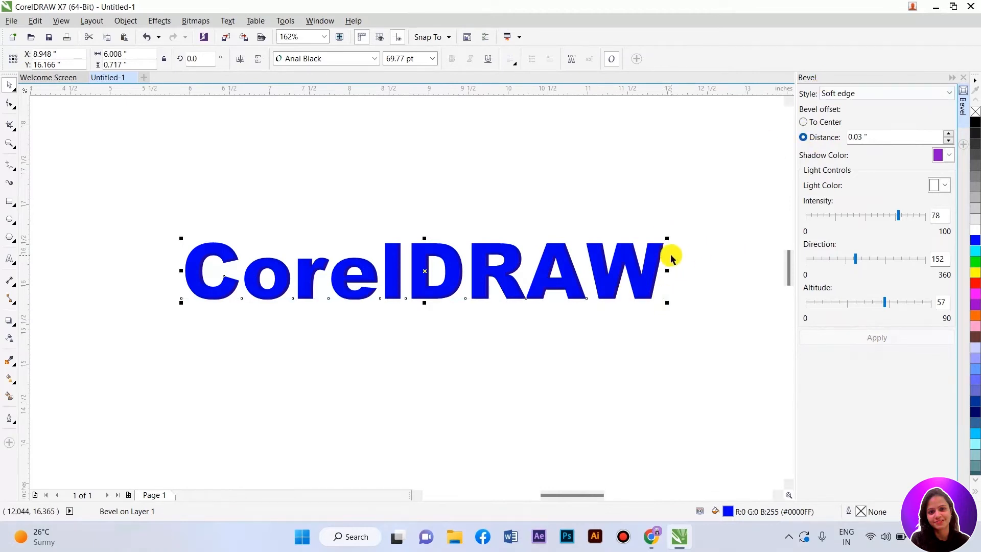
{"action": "scroll", "coordinate": [670, 259], "scroll_direction": "up", "scroll_amount": 2}
{"action": "scroll", "coordinate": [670, 259], "scroll_direction": "up", "scroll_amount": 2}
{"action": "scroll", "coordinate": [642, 208], "scroll_direction": "up", "scroll_amount": 2}
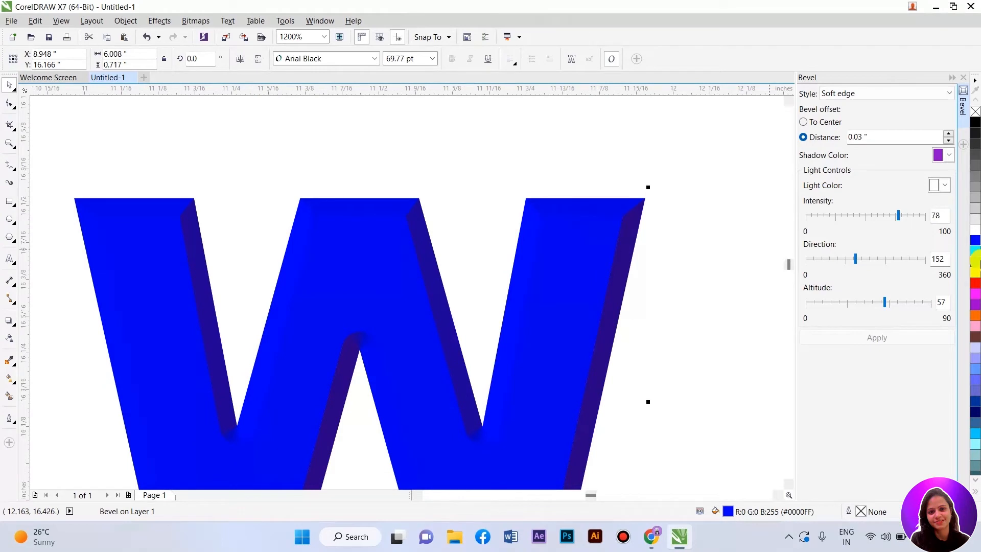
- Try several fill colors on the beveled text and settle on green
{"action": "left_click", "coordinate": [975, 260]}
{"action": "left_click", "coordinate": [976, 284]}
{"action": "left_click", "coordinate": [975, 303]}
{"action": "left_click", "coordinate": [976, 261]}
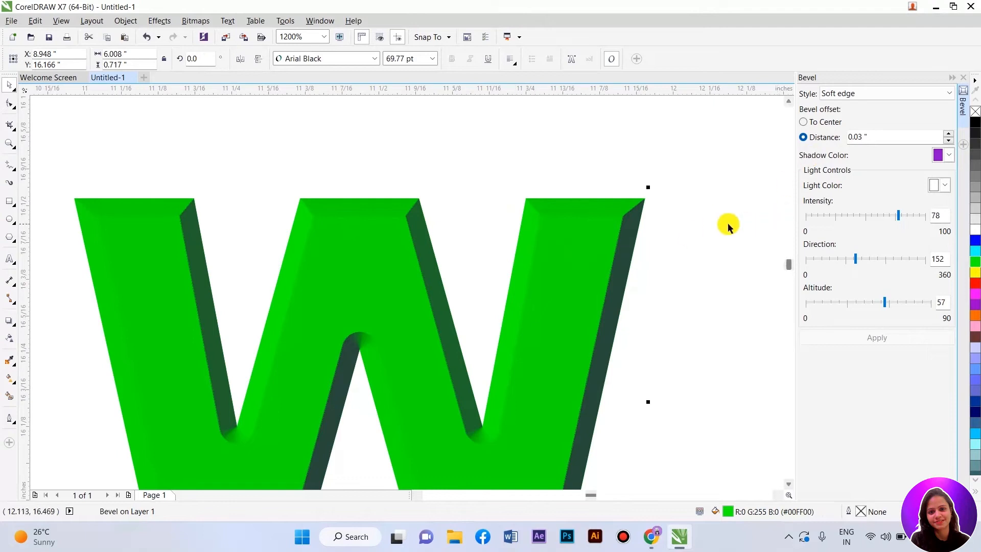
- Change the bevel offset to To Center, apply it to the green text and inspect the letters' edges
{"action": "scroll", "coordinate": [728, 222], "scroll_direction": "down", "scroll_amount": 2}
{"action": "left_click", "coordinate": [818, 124]}
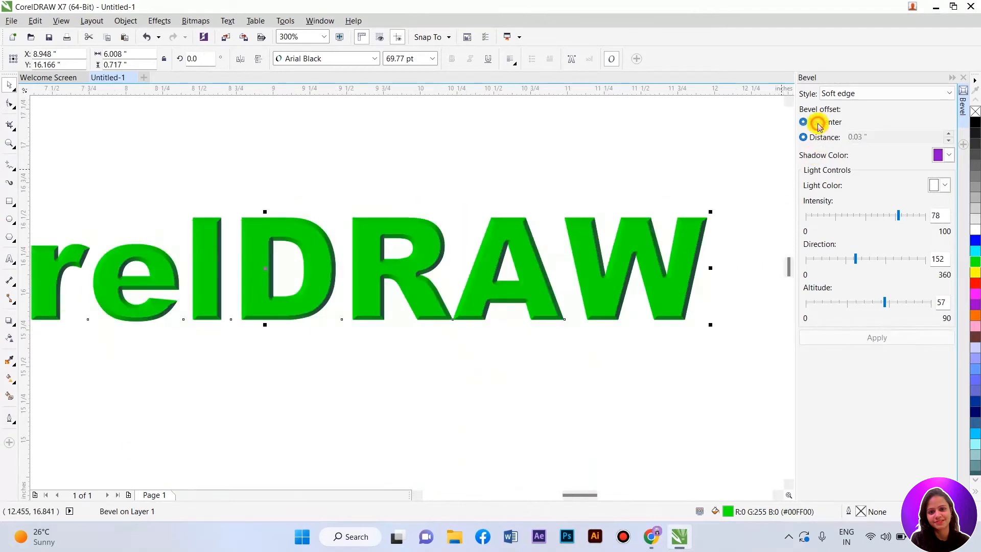
{"action": "left_click", "coordinate": [877, 338]}
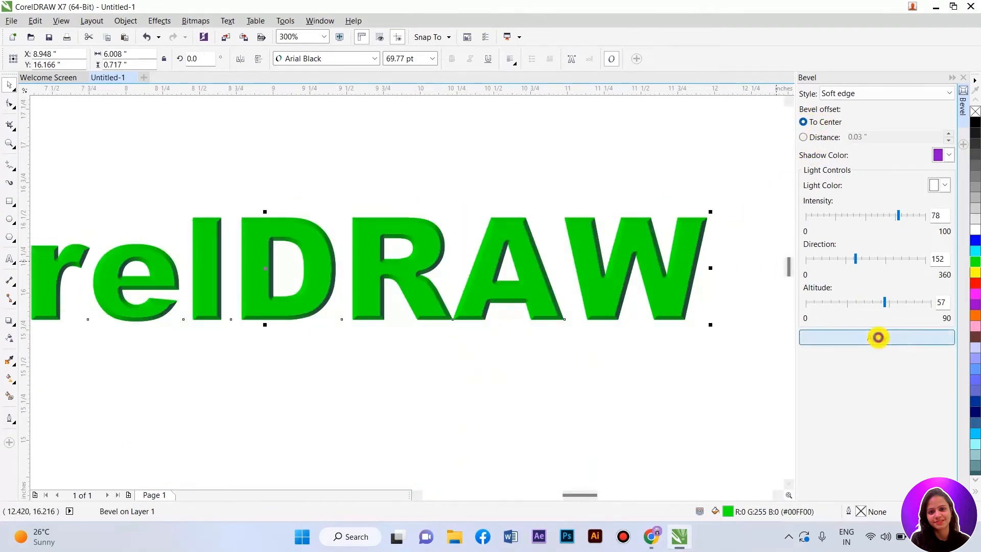
{"action": "scroll", "coordinate": [689, 262], "scroll_direction": "down", "scroll_amount": 1}
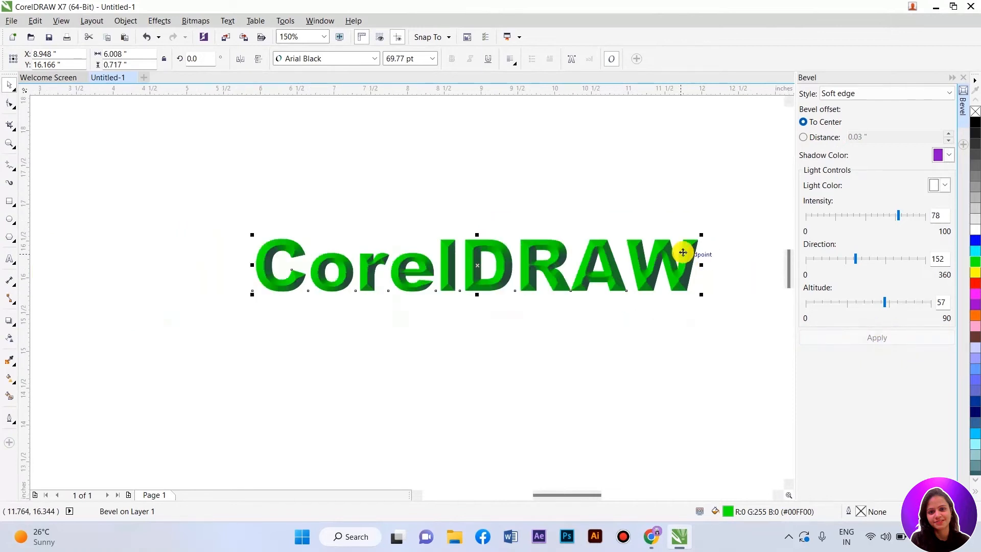
{"action": "scroll", "coordinate": [685, 255], "scroll_direction": "up", "scroll_amount": 1}
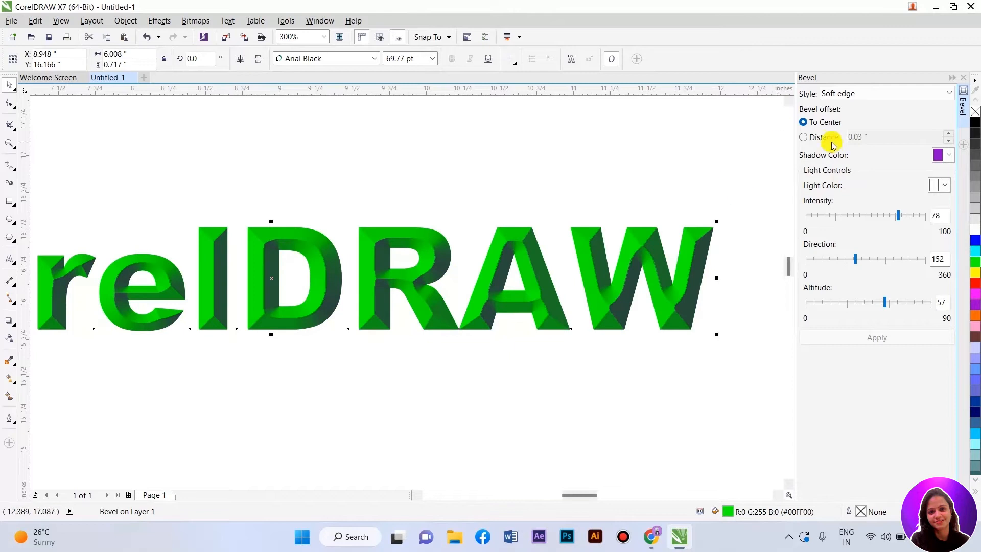
- Choose a pale teal shadow color and a dark teal light color for the text's bevel
{"action": "left_click", "coordinate": [939, 155]}
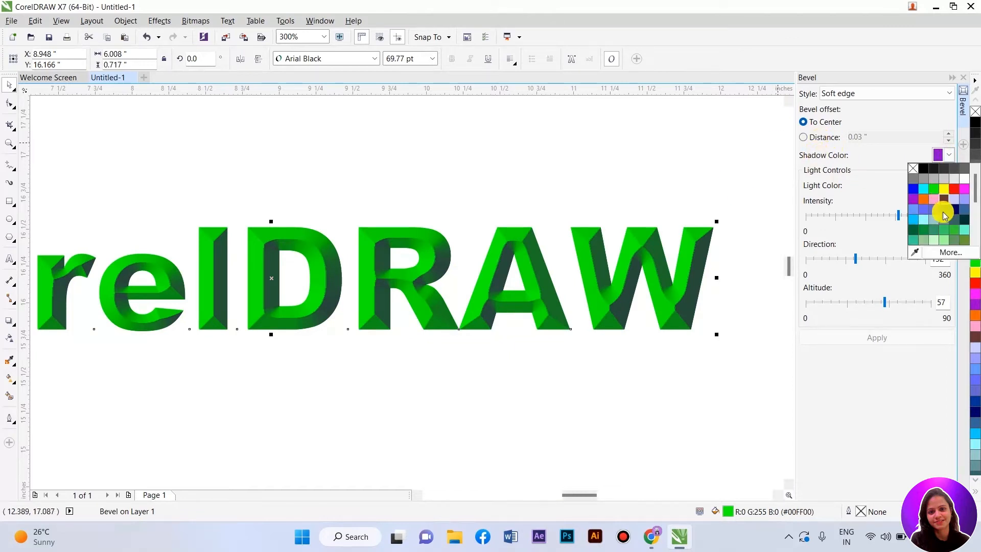
{"action": "left_click", "coordinate": [935, 225]}
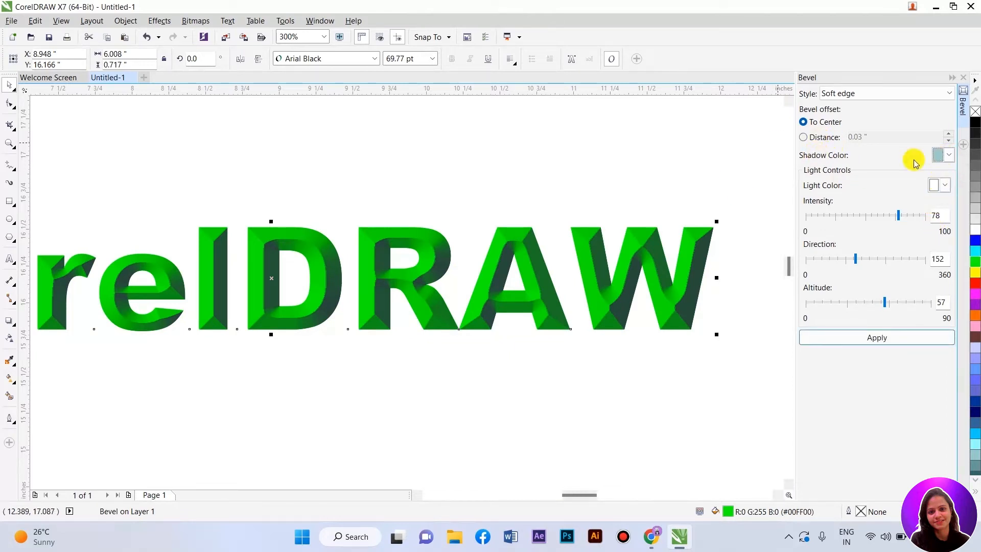
{"action": "left_click", "coordinate": [948, 187]}
{"action": "left_click", "coordinate": [943, 241]}
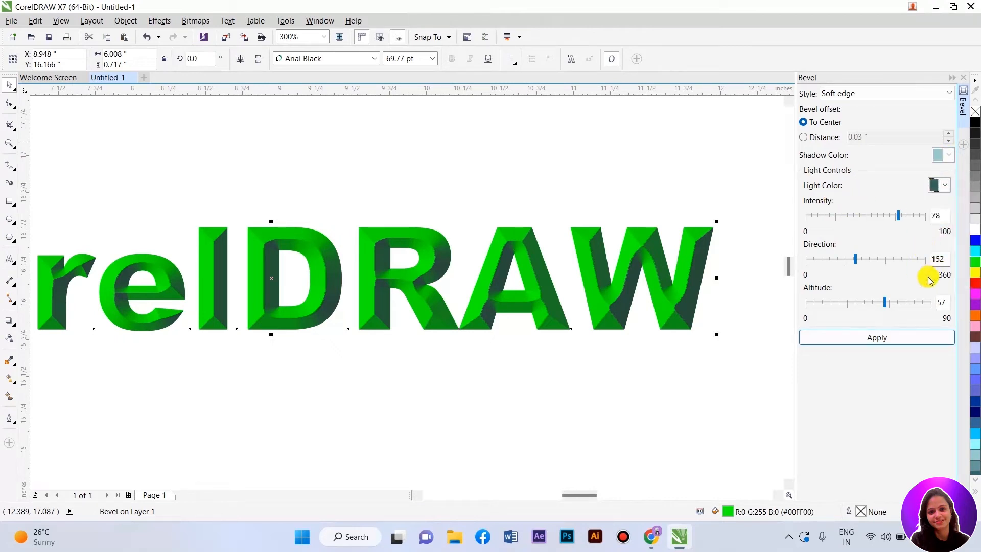
- Apply the dark teal light color to the text's bevel, and replace it with an orange light color
{"action": "left_click", "coordinate": [905, 335]}
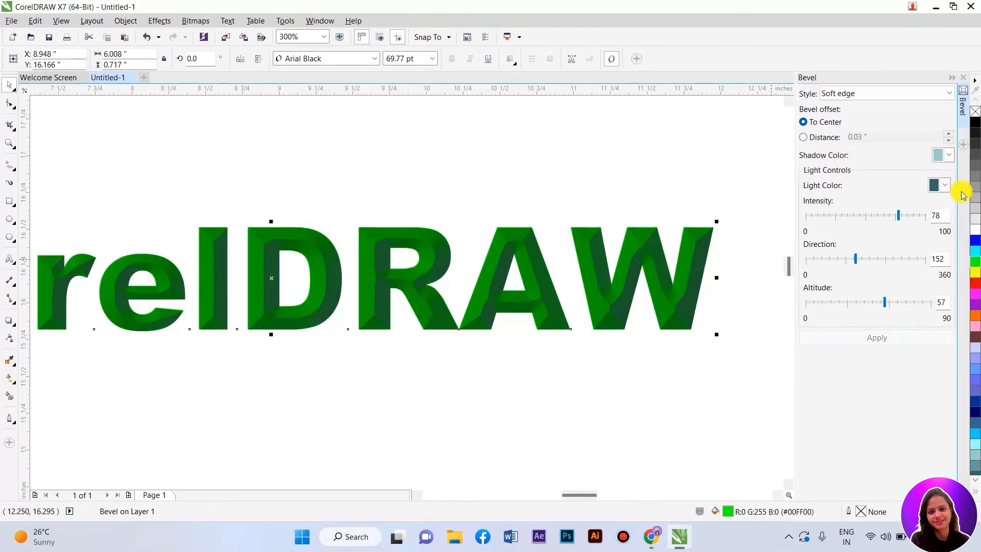
{"action": "left_click", "coordinate": [946, 185]}
{"action": "left_click", "coordinate": [914, 252]}
{"action": "left_click", "coordinate": [888, 336]}
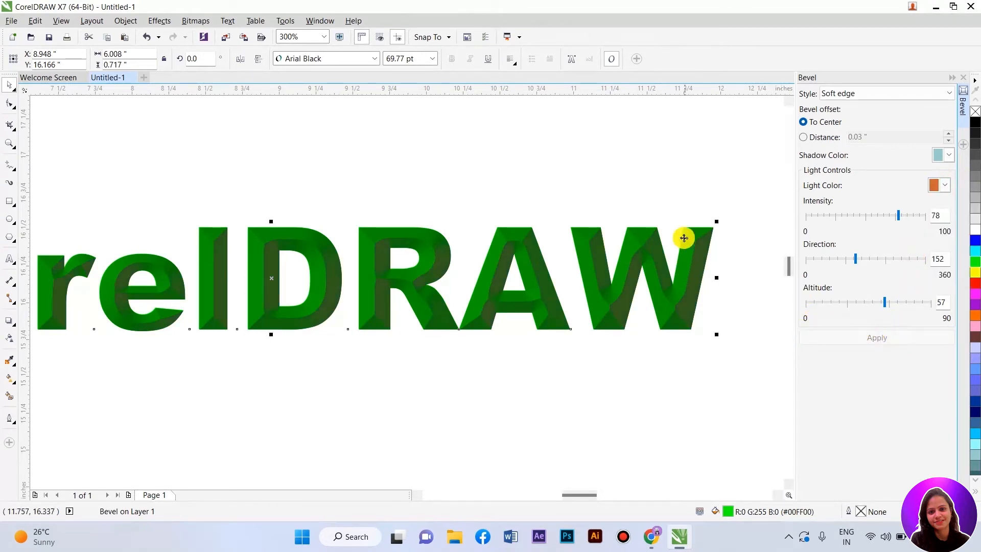
- Set the text bevel's light intensity to 83 and direction to 257, apply the changes and inspect the letters
{"action": "left_click", "coordinate": [854, 215]}
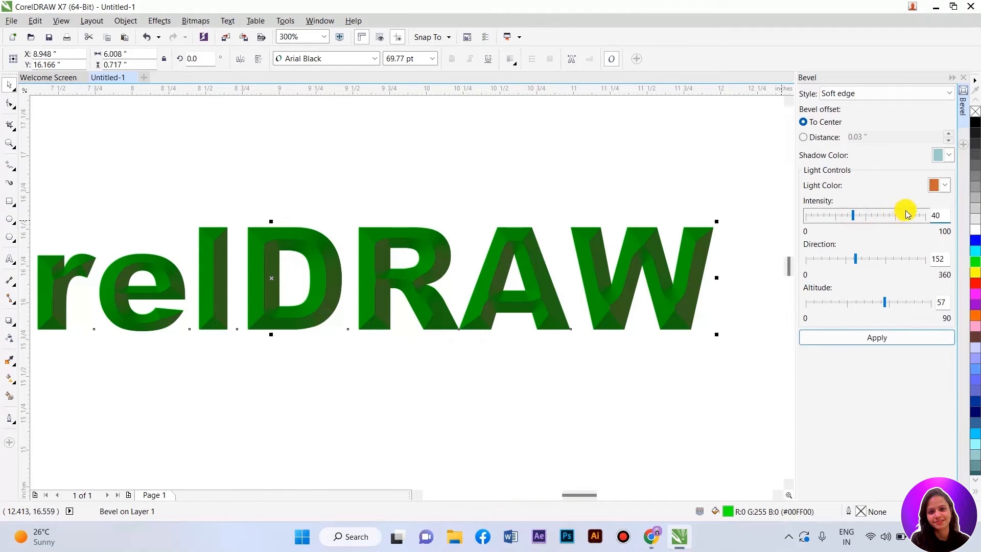
{"action": "left_click", "coordinate": [892, 259]}
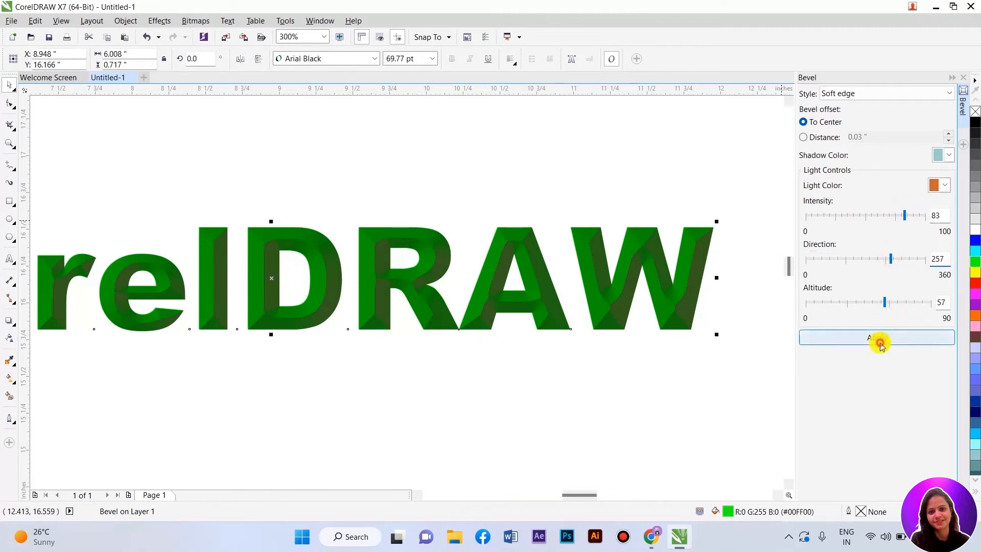
{"action": "left_click", "coordinate": [877, 339]}
{"action": "scroll", "coordinate": [579, 219], "scroll_direction": "down", "scroll_amount": 2}
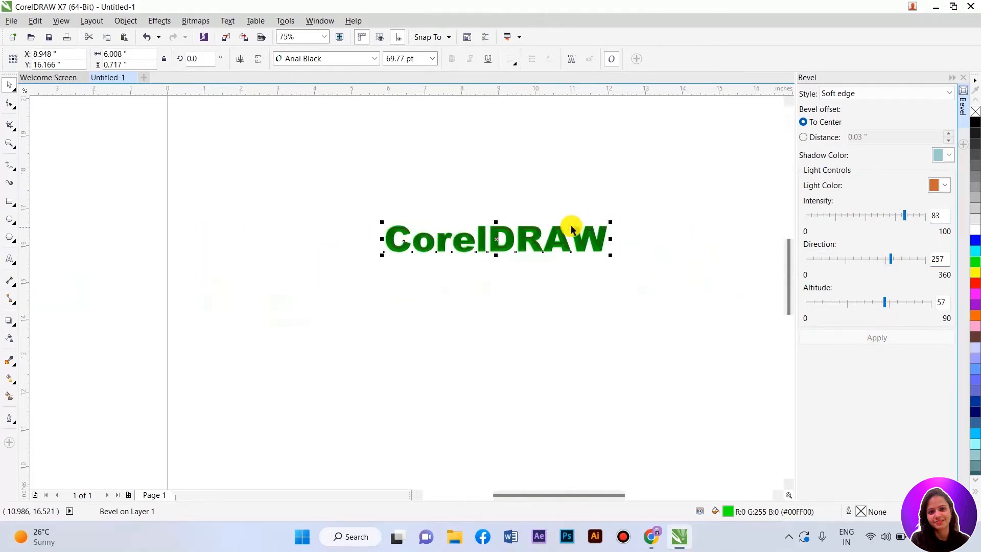
{"action": "scroll", "coordinate": [511, 213], "scroll_direction": "up", "scroll_amount": 1}
{"action": "scroll", "coordinate": [451, 216], "scroll_direction": "up", "scroll_amount": 1}
{"action": "scroll", "coordinate": [451, 216], "scroll_direction": "down", "scroll_amount": 1}
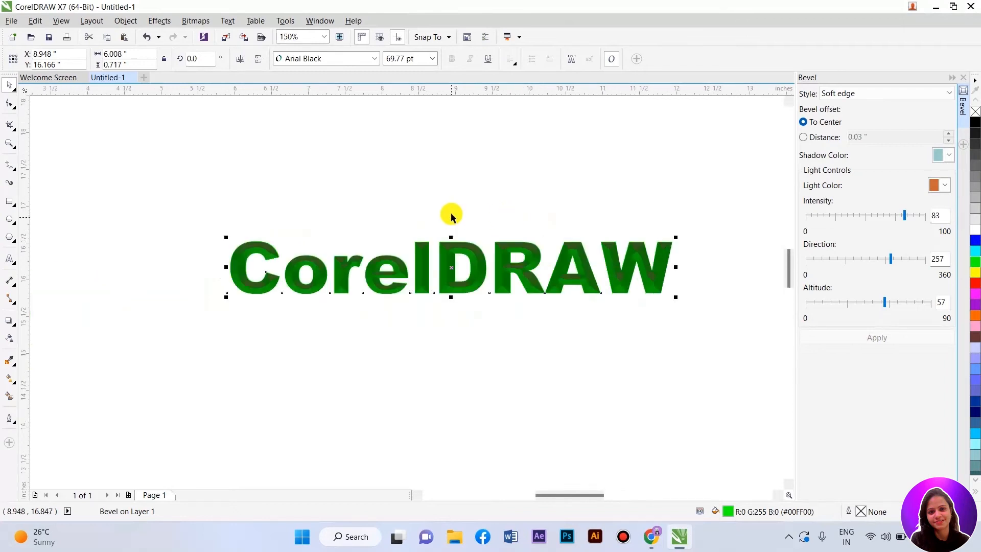
{"action": "scroll", "coordinate": [439, 162], "scroll_direction": "up", "scroll_amount": 1}
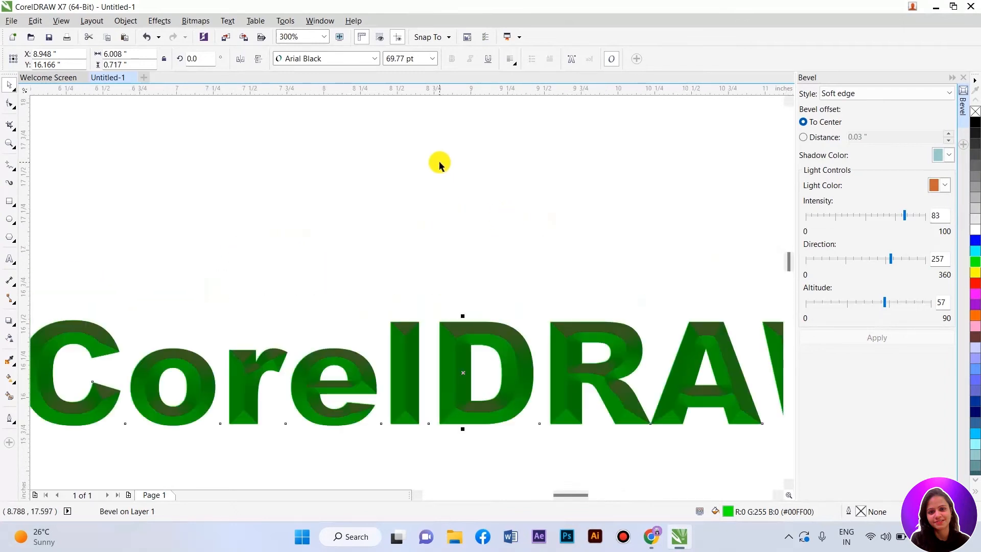
- Draw a square about 1.15 in wide above the text and round its corners to about 0.125 in
{"action": "left_click", "coordinate": [9, 201]}
{"action": "left_click_drag", "start_coordinate": [259, 142], "coordinate": [428, 283]}
{"action": "left_click_drag", "start_coordinate": [344, 233], "coordinate": [394, 218]}
{"action": "left_click", "coordinate": [7, 104]}
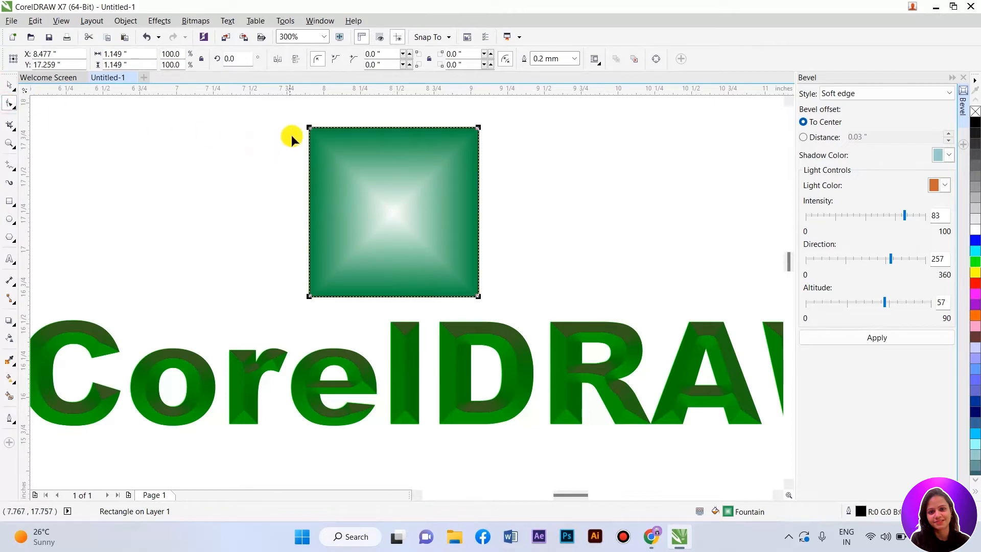
{"action": "left_click_drag", "start_coordinate": [311, 128], "coordinate": [265, 145]}
{"action": "left_click", "coordinate": [14, 86]}
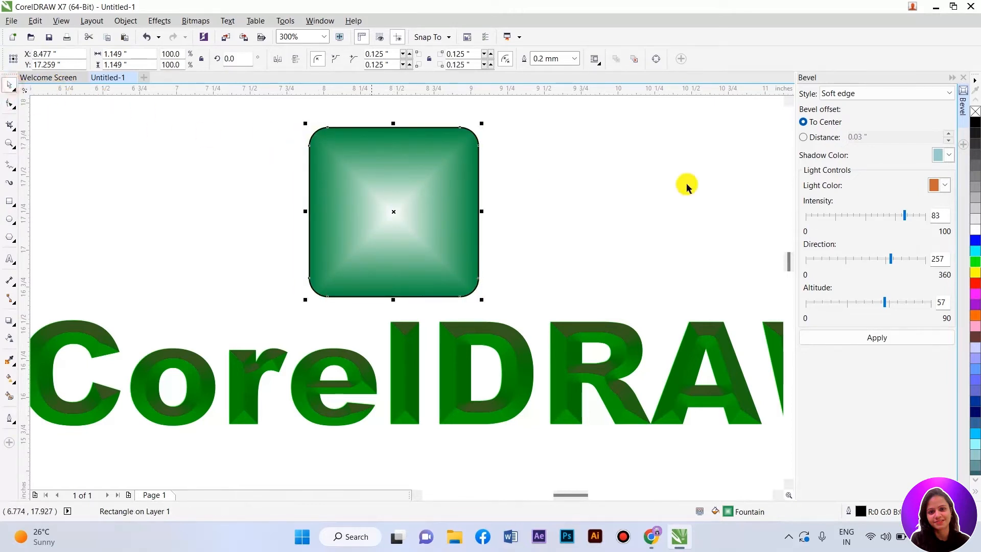
- Give the rounded square a white fill and white outline, and apply the Soft edge To Center bevel
{"action": "left_click", "coordinate": [972, 234]}
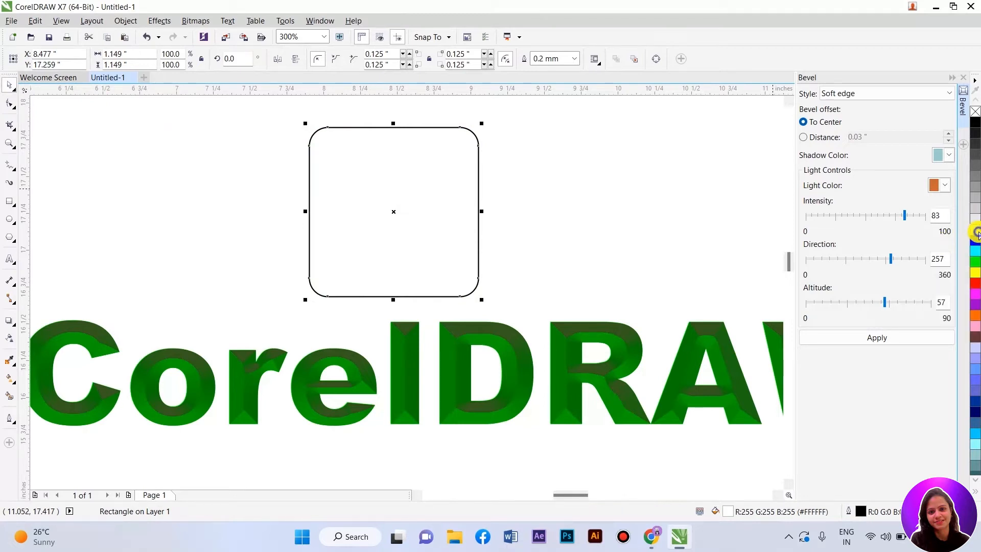
{"action": "right_click", "coordinate": [977, 232]}
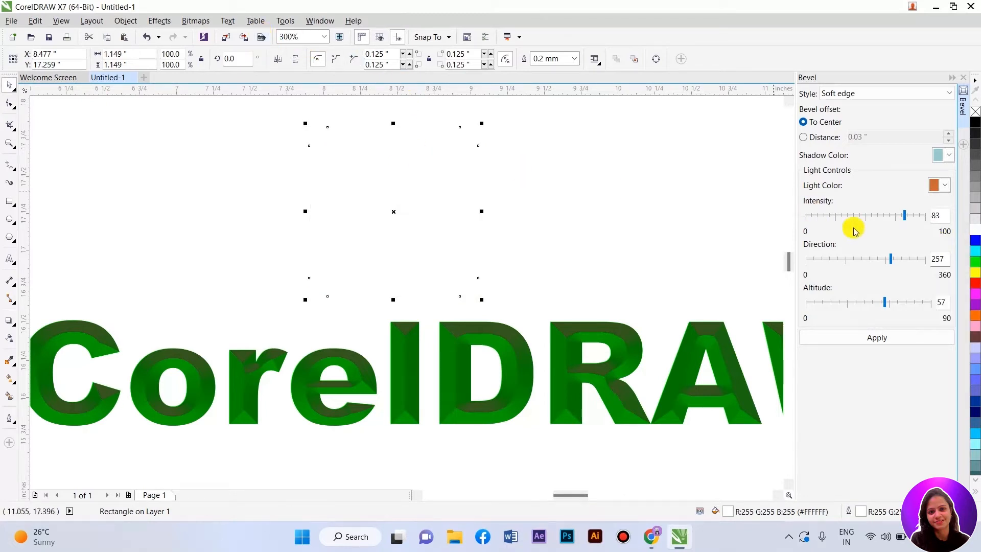
{"action": "left_click", "coordinate": [882, 339]}
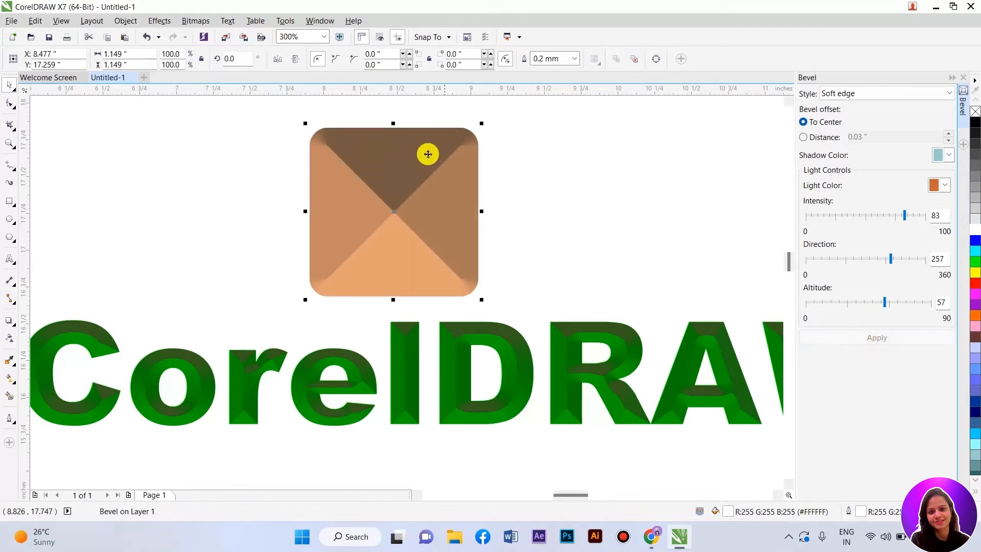
- Change the square bevel's light color to yellow, apply it and move the square slightly to the right
{"action": "left_click", "coordinate": [946, 186]}
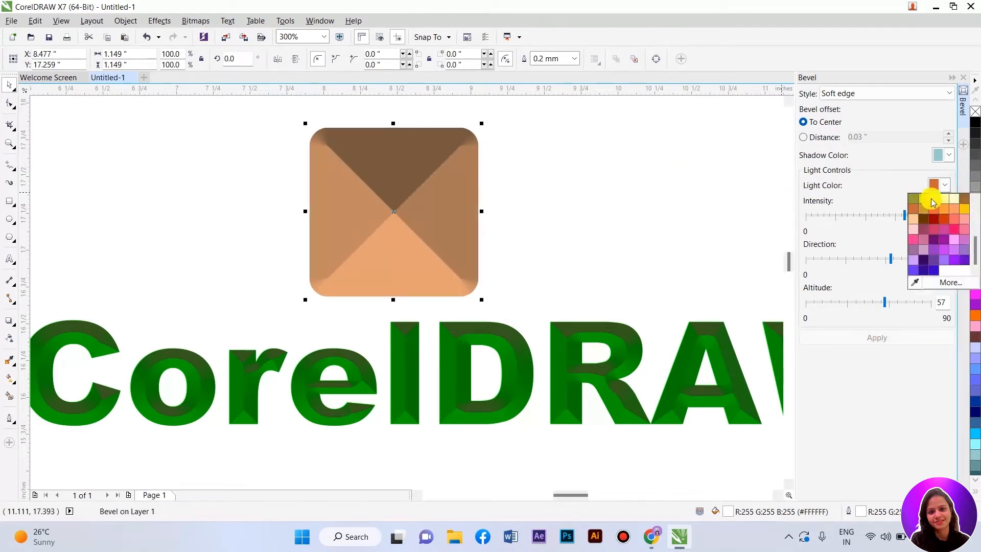
{"action": "left_click", "coordinate": [933, 209]}
{"action": "left_click", "coordinate": [877, 338]}
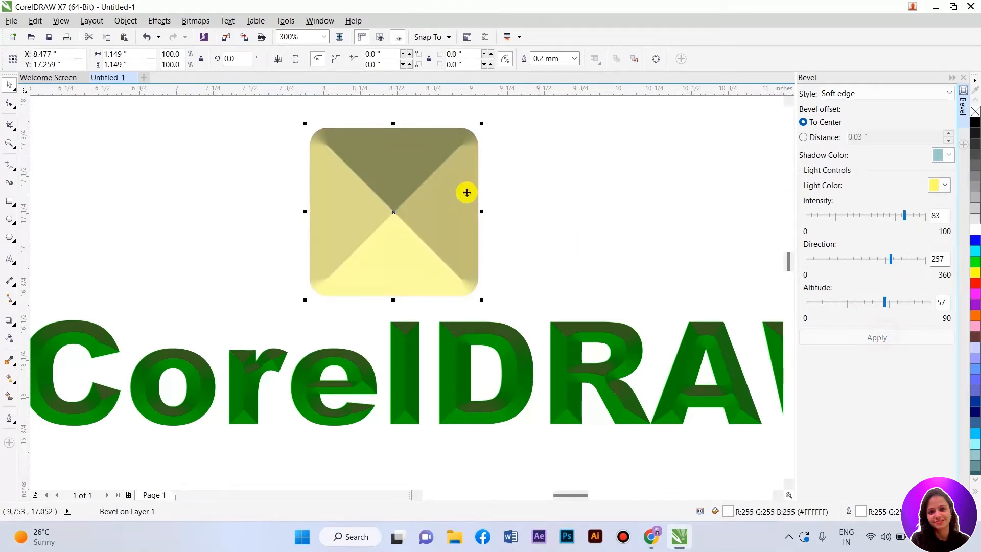
{"action": "left_click_drag", "start_coordinate": [396, 191], "coordinate": [510, 185]}
- Change the square's bevel offset to a distance of 0.03 in, apply it and inspect the beveled edges
{"action": "left_click", "coordinate": [817, 136]}
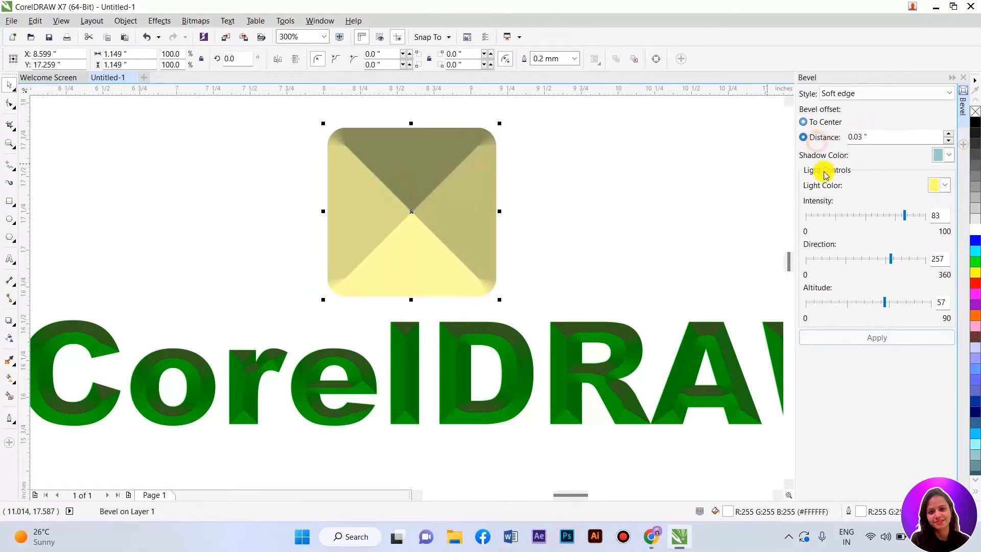
{"action": "left_click", "coordinate": [863, 339]}
{"action": "left_click_drag", "start_coordinate": [429, 194], "coordinate": [457, 194]}
{"action": "scroll", "coordinate": [446, 167], "scroll_direction": "up", "scroll_amount": 1}
{"action": "scroll", "coordinate": [396, 164], "scroll_direction": "down", "scroll_amount": 2}
{"action": "scroll", "coordinate": [400, 157], "scroll_direction": "up", "scroll_amount": 1}
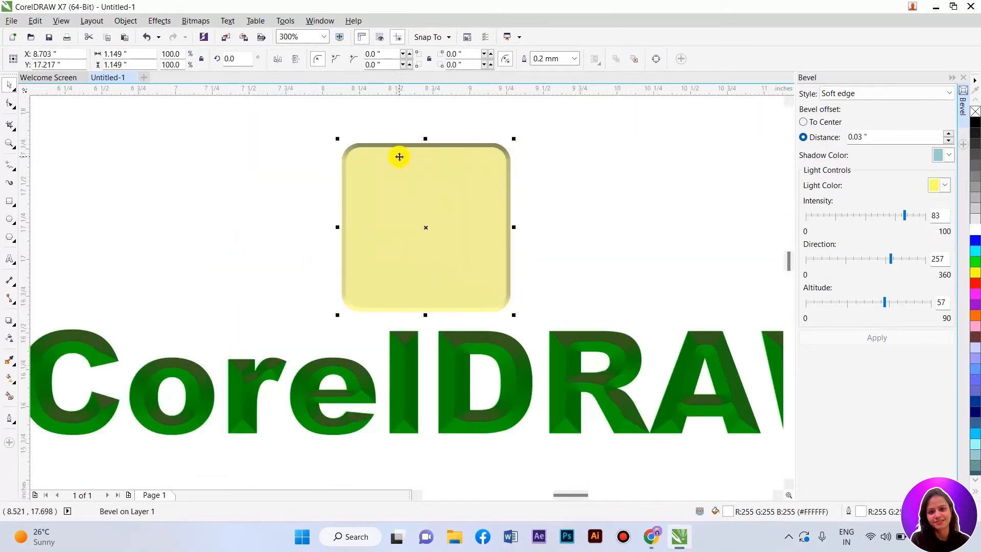
{"action": "scroll", "coordinate": [399, 157], "scroll_direction": "down", "scroll_amount": 2}
- Move the beveled square onto the CorelDRAW text and shift both to the left edge of the page
{"action": "left_click_drag", "start_coordinate": [230, 138], "coordinate": [619, 276]}
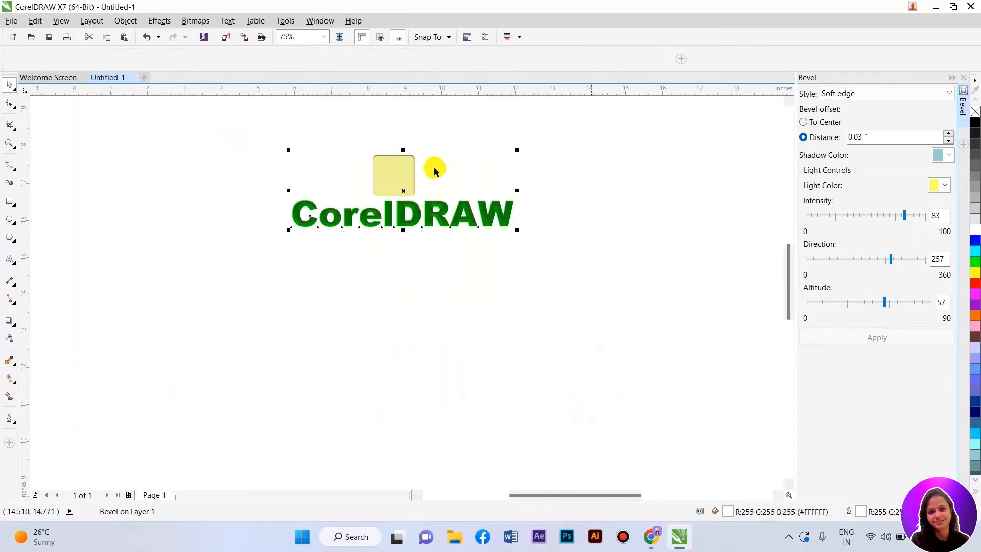
{"action": "scroll", "coordinate": [376, 148], "scroll_direction": "up", "scroll_amount": 1}
{"action": "left_click_drag", "start_coordinate": [394, 222], "coordinate": [317, 309]}
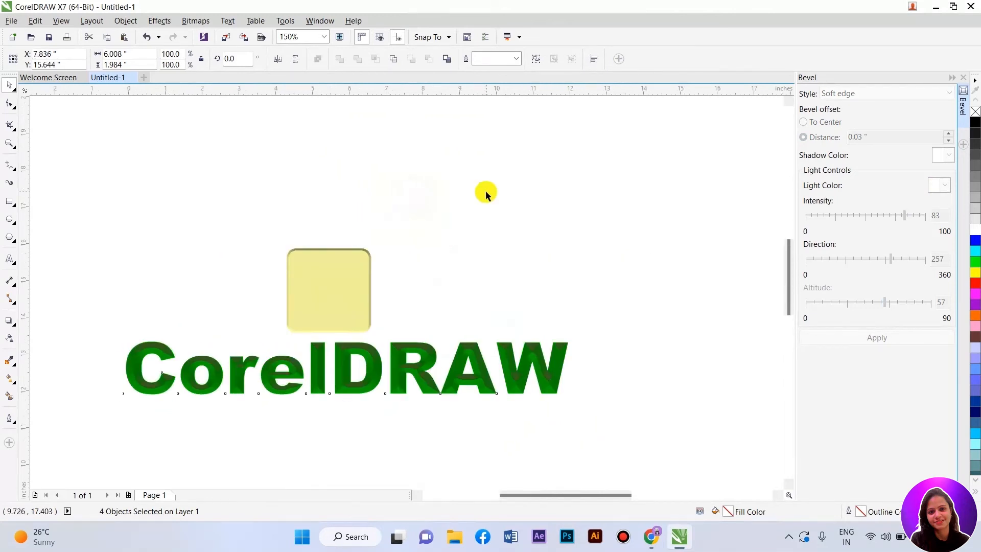
{"action": "scroll", "coordinate": [484, 193], "scroll_direction": "down", "scroll_amount": 1}
{"action": "left_click", "coordinate": [379, 233]}
{"action": "left_click_drag", "start_coordinate": [424, 229], "coordinate": [357, 254]}
{"action": "left_click_drag", "start_coordinate": [299, 207], "coordinate": [564, 344]}
{"action": "left_click_drag", "start_coordinate": [477, 285], "coordinate": [268, 278]}
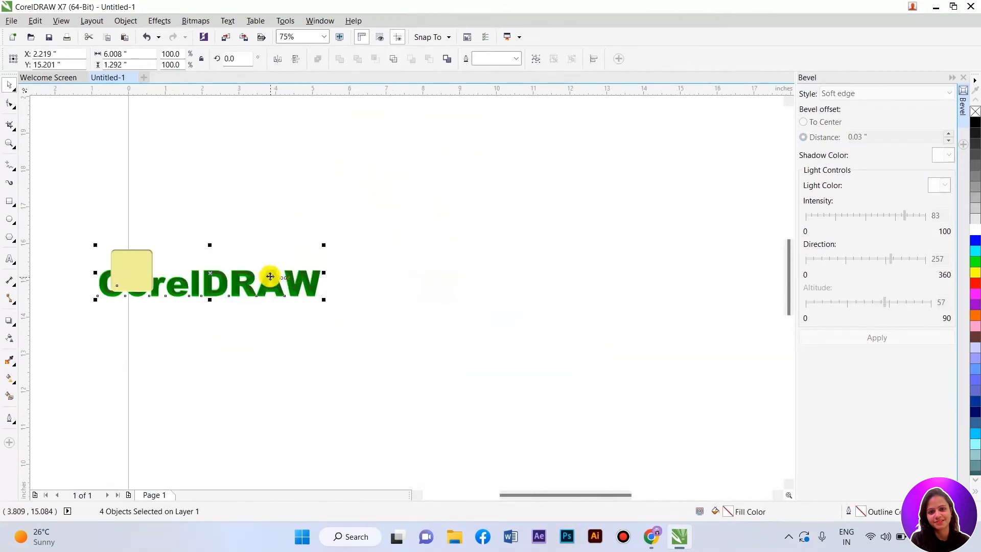
{"action": "scroll", "coordinate": [430, 166], "scroll_direction": "up", "scroll_amount": 2}
{"action": "left_click", "coordinate": [154, 21]}
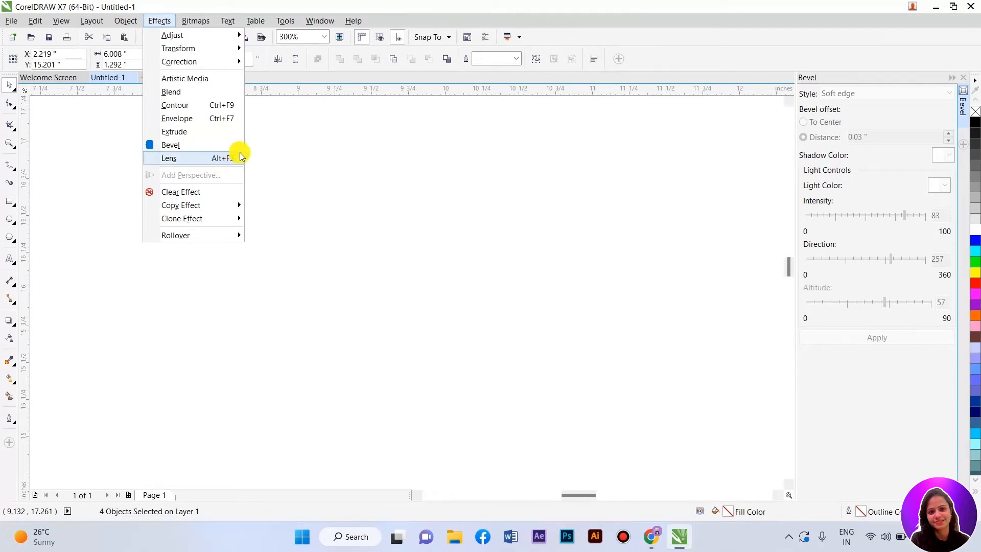
{"action": "left_click", "coordinate": [275, 152]}
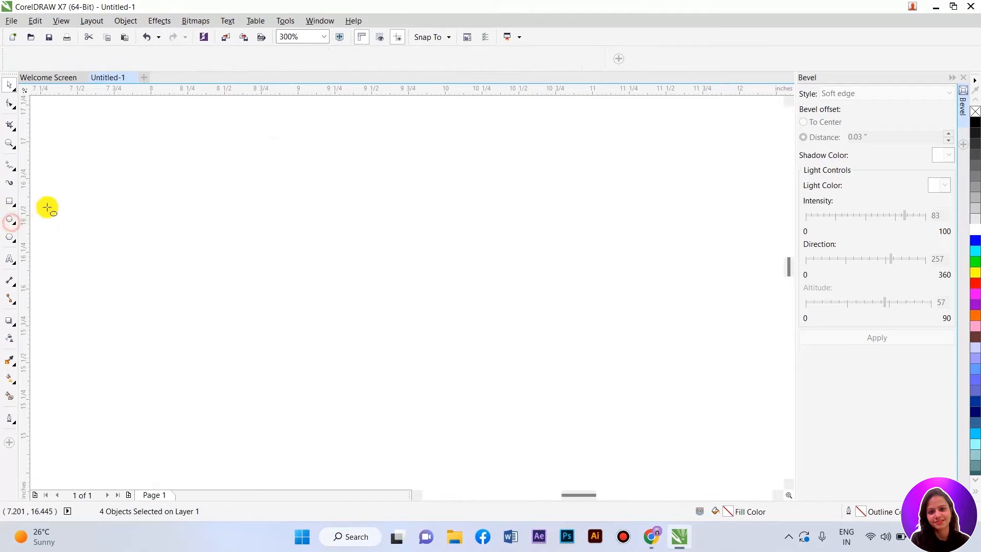
- Draw a polygon about 0.41 in high in the empty area, set it to 6 sides and move it up slightly
{"action": "left_click", "coordinate": [9, 236]}
{"action": "left_click_drag", "start_coordinate": [156, 209], "coordinate": [219, 272]}
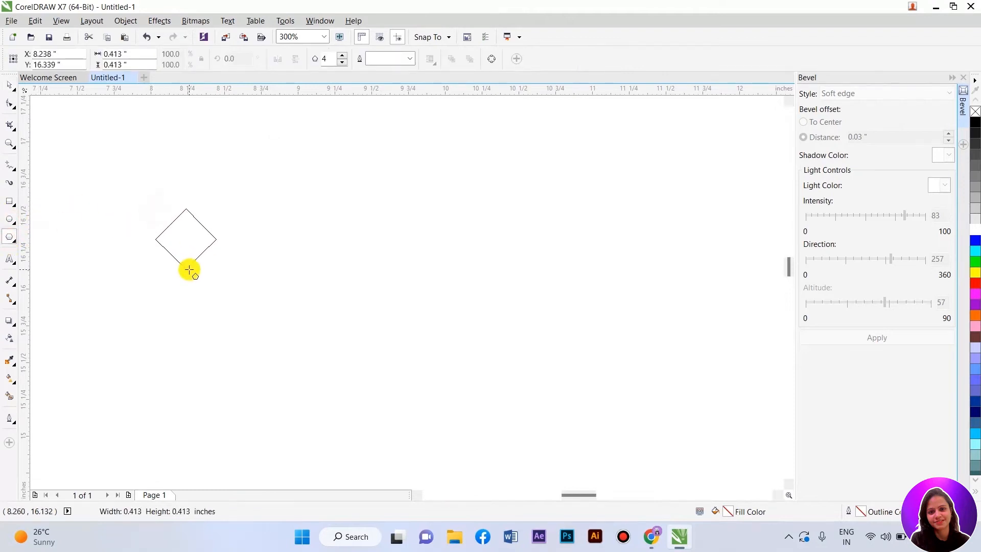
{"action": "left_click", "coordinate": [340, 56]}
{"action": "left_click", "coordinate": [344, 56]}
{"action": "left_click_drag", "start_coordinate": [184, 232], "coordinate": [167, 203]}
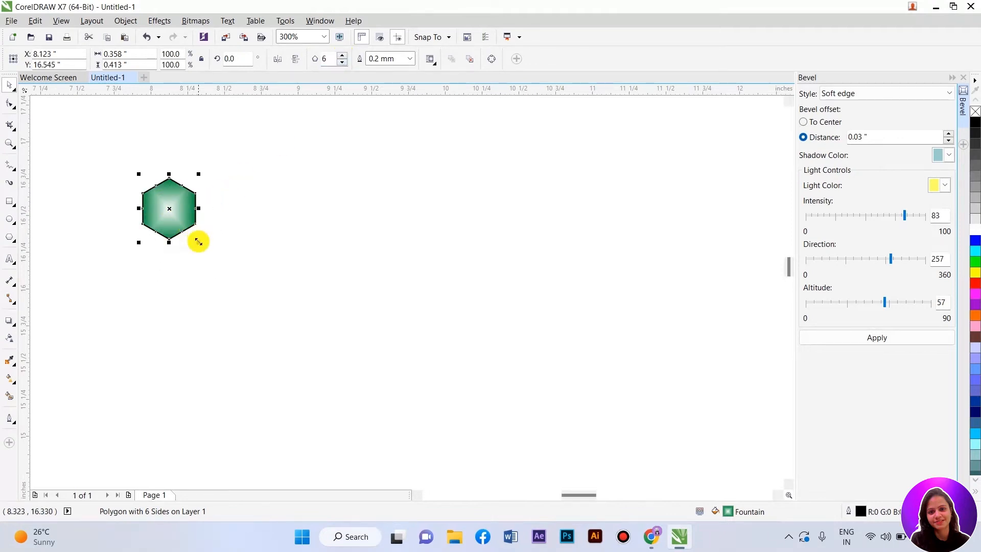
- Scale the hexagon down to 50% and, with the Bevel docker closed, fill it with black
{"action": "left_click", "coordinate": [229, 174]}
{"action": "left_click", "coordinate": [182, 208]}
{"action": "left_click_drag", "start_coordinate": [200, 244], "coordinate": [172, 211]}
{"action": "left_click", "coordinate": [967, 83]}
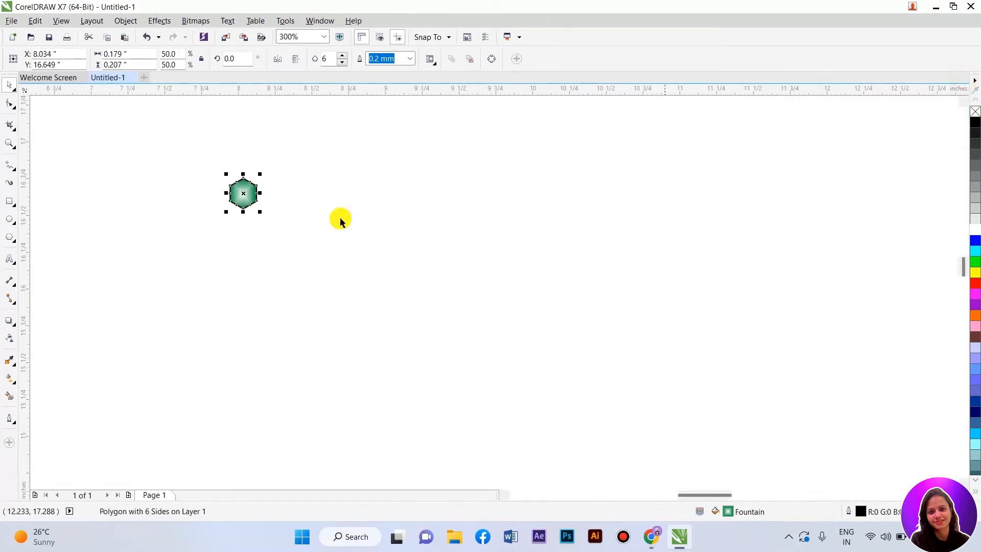
{"action": "left_click", "coordinate": [976, 122]}
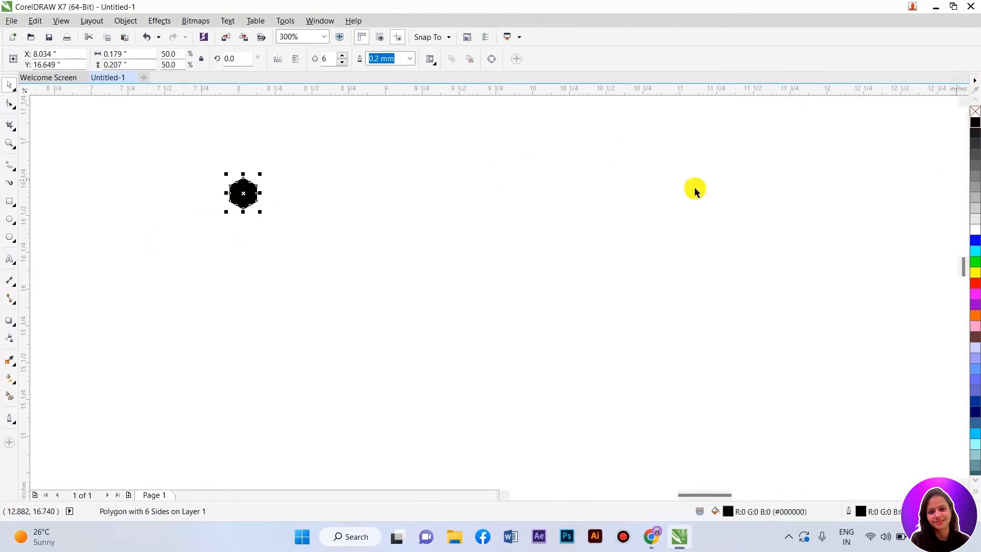
- Copy the black hexagon a short distance to the right and repeat the copy to form a row of eleven
{"action": "scroll", "coordinate": [272, 178], "scroll_direction": "up", "scroll_amount": 1}
{"action": "left_click_drag", "start_coordinate": [213, 196], "coordinate": [288, 208]}
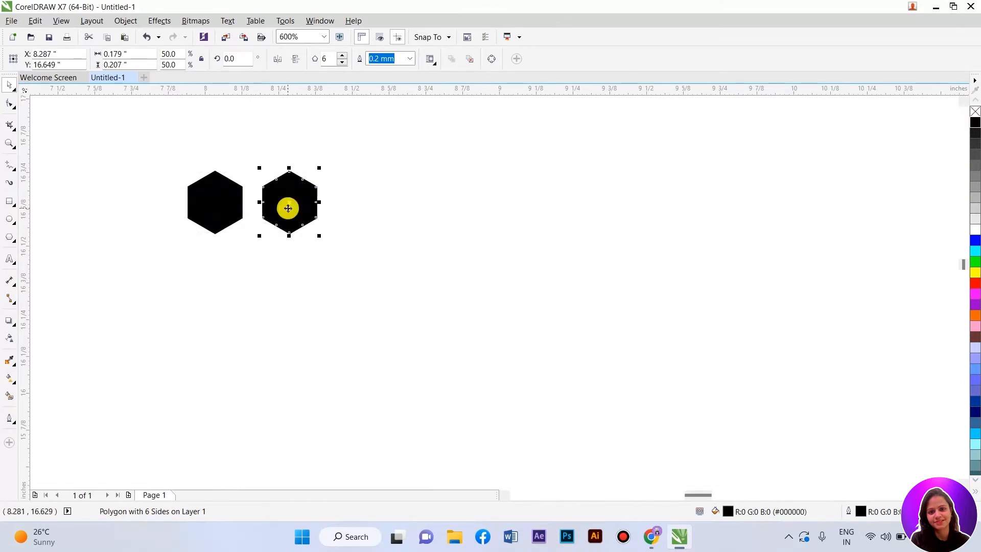
{"action": "key", "text": "ctrl+r"}
{"action": "key", "text": "ctrl+r"}
{"action": "key", "text": "ctrl+r"}
{"action": "key", "text": "ctrl+r"}
{"action": "key", "text": "ctrl+r"}
{"action": "key", "text": "ctrl+r"}
{"action": "key", "text": "ctrl+r"}
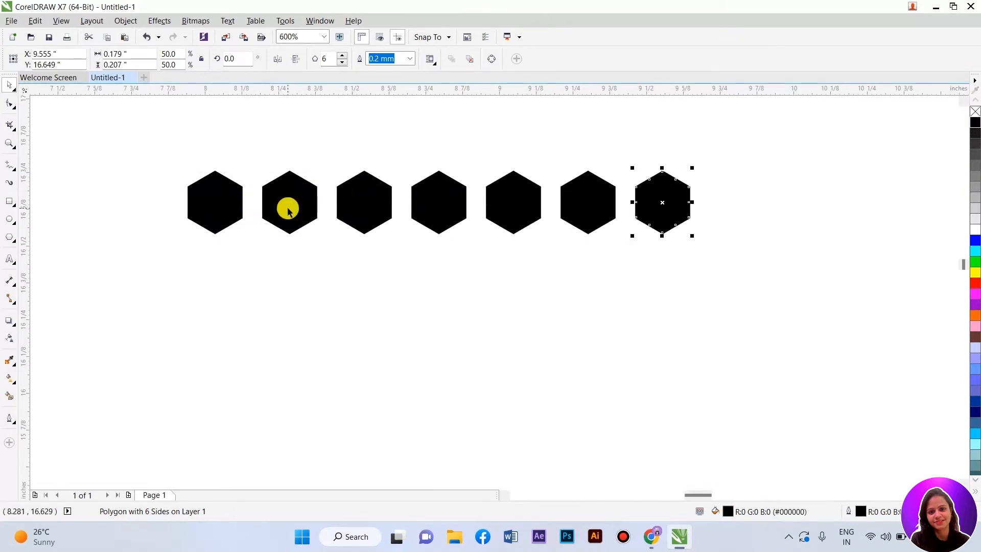
{"action": "key", "text": "ctrl+r"}
{"action": "key", "text": "ctrl+r"}
{"action": "scroll", "coordinate": [288, 208], "scroll_direction": "down", "scroll_amount": 1}
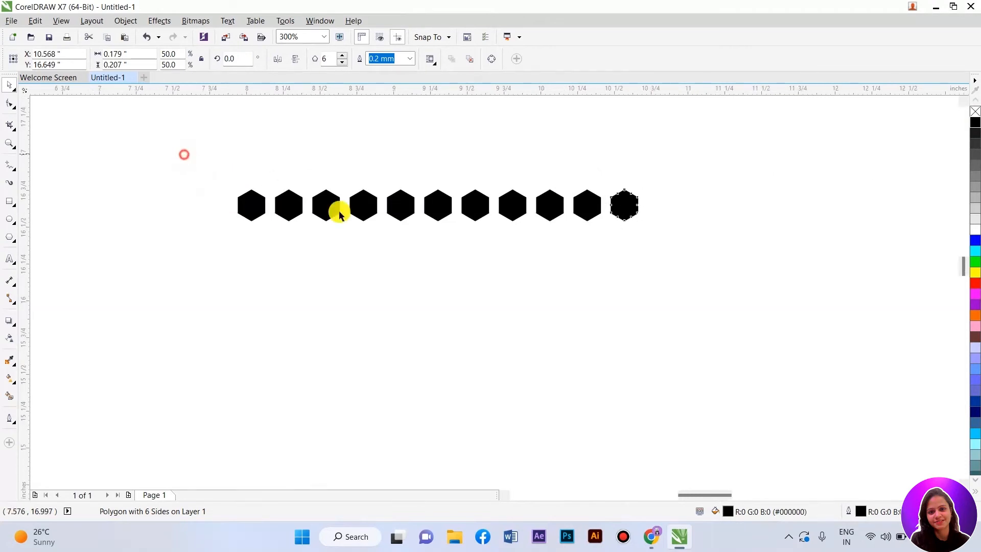
- Copy the hexagon row below itself with a half-hexagon offset, and copy both rows to form four interlocking rows
{"action": "key", "text": "ctrl+a"}
{"action": "left_click_drag", "start_coordinate": [440, 204], "coordinate": [456, 229]}
{"action": "scroll", "coordinate": [342, 203], "scroll_direction": "up", "scroll_amount": 1}
{"action": "left_click_drag", "start_coordinate": [372, 261], "coordinate": [353, 268]}
{"action": "scroll", "coordinate": [384, 203], "scroll_direction": "down", "scroll_amount": 1}
{"action": "left_click_drag", "start_coordinate": [220, 148], "coordinate": [592, 275]}
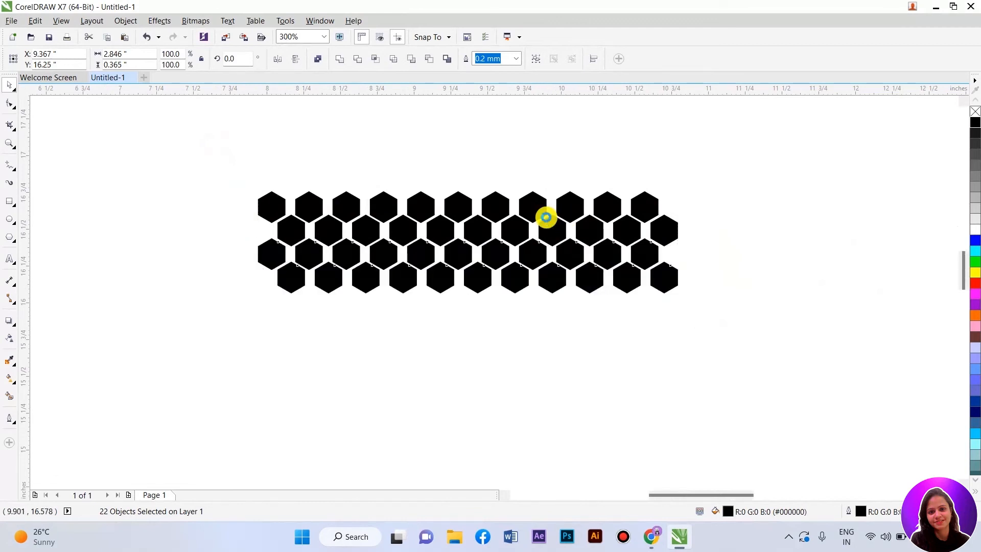
{"action": "scroll", "coordinate": [546, 219], "scroll_direction": "down", "scroll_amount": 1}
{"action": "key", "text": "ctrl+d"}
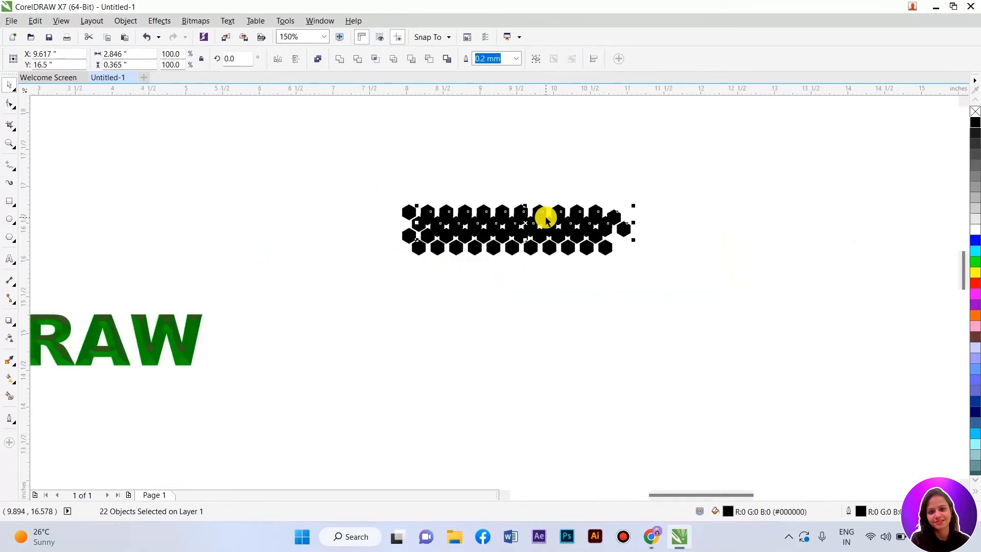
{"action": "key", "text": "ctrl+z"}
- Copy the two lowest hexagon rows downward and repeat the copy to build a twelve-row honeycomb pattern
{"action": "scroll", "coordinate": [491, 248], "scroll_direction": "up", "scroll_amount": 1}
{"action": "left_click_drag", "start_coordinate": [491, 248], "coordinate": [494, 295]}
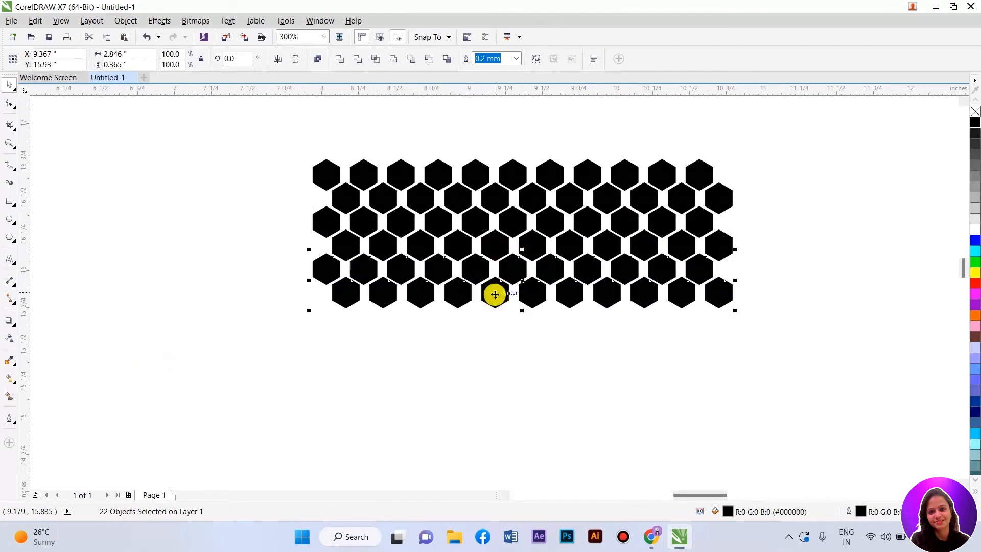
{"action": "key", "text": "ctrl+r"}
{"action": "key", "text": "ctrl+r"}
{"action": "key", "text": "ctrl+r"}
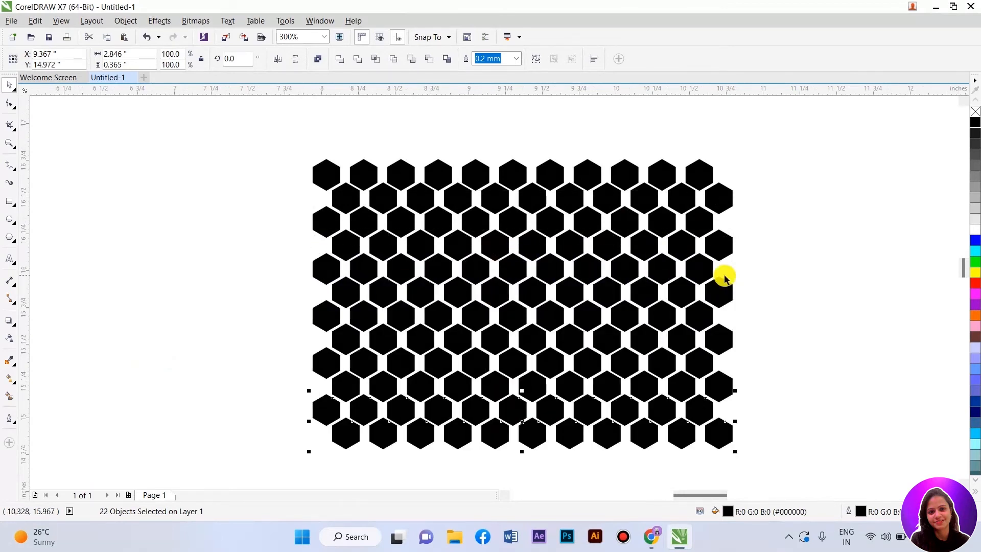
{"action": "left_click", "coordinate": [764, 282]}
{"action": "scroll", "coordinate": [472, 274], "scroll_direction": "down", "scroll_amount": 1}
{"action": "scroll", "coordinate": [545, 271], "scroll_direction": "up", "scroll_amount": 1}
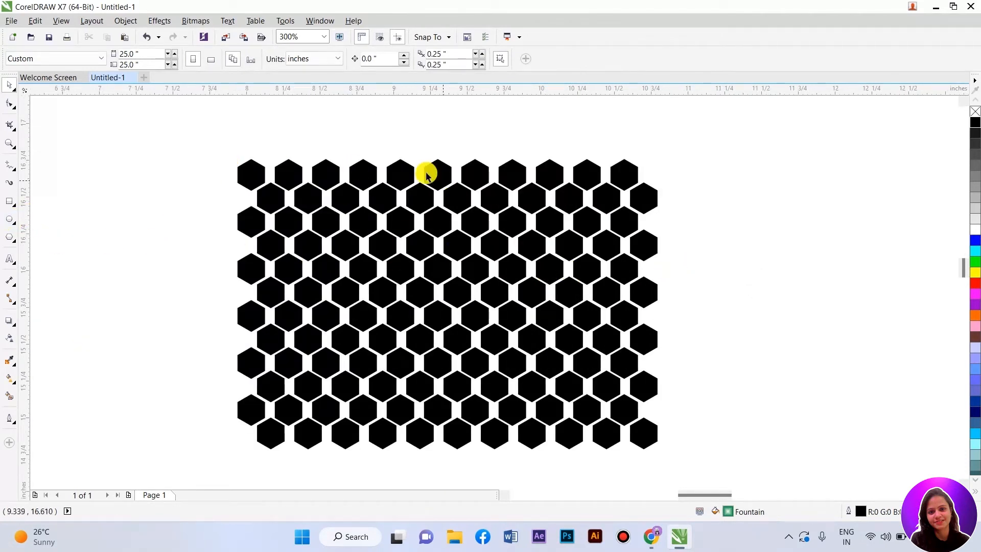
- Draw a circle about 1.46 in wide over the middle of the honeycomb, with no fill and a green outline
{"action": "left_click", "coordinate": [7, 225]}
{"action": "left_click_drag", "start_coordinate": [281, 186], "coordinate": [416, 398]}
{"action": "key", "text": "space"}
{"action": "left_click_drag", "start_coordinate": [387, 291], "coordinate": [434, 302]}
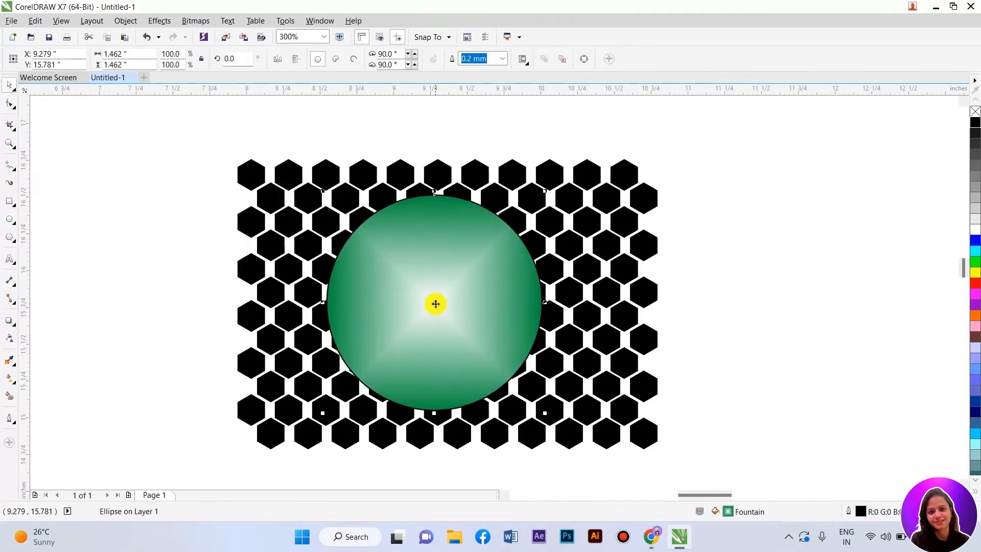
{"action": "left_click", "coordinate": [976, 111]}
{"action": "right_click", "coordinate": [975, 262]}
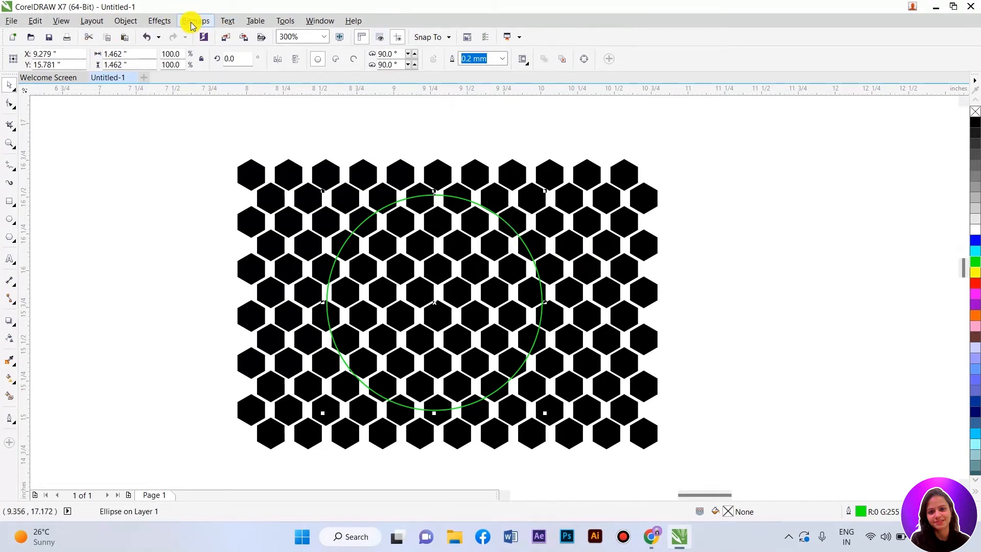
- Apply a Brighten lens at a 50% rate to the green circle and nudge the circle slightly over the honeycomb
{"action": "left_click", "coordinate": [156, 21]}
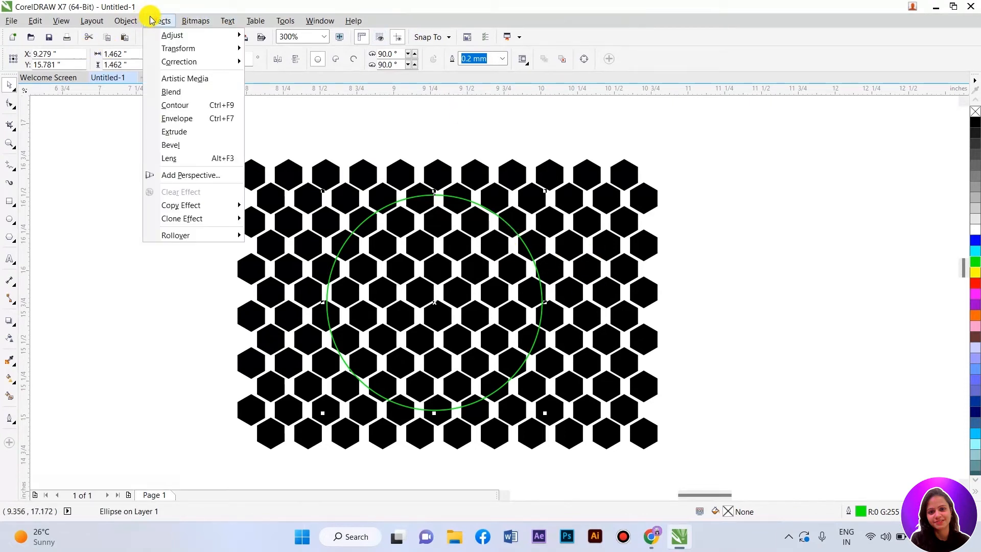
{"action": "left_click", "coordinate": [169, 160]}
{"action": "left_click", "coordinate": [873, 156]}
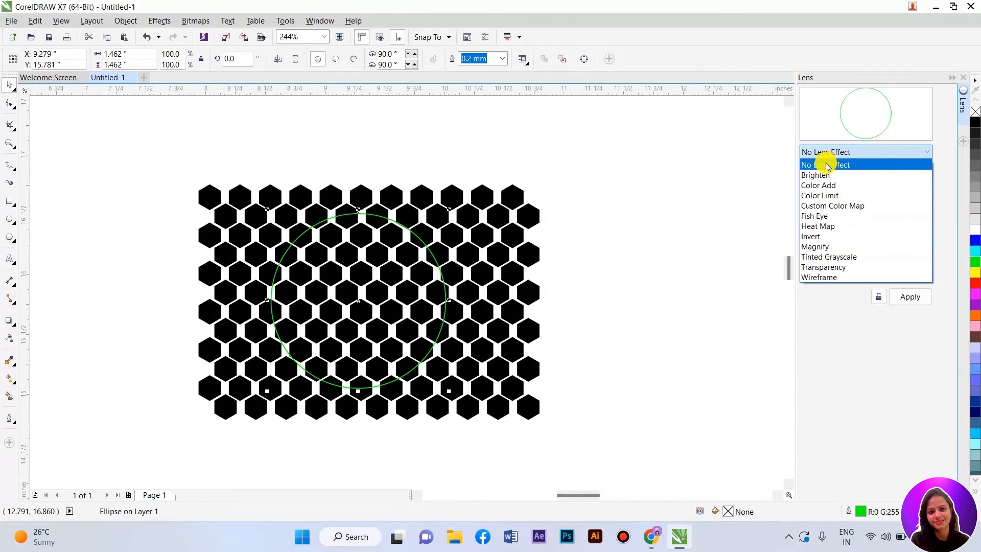
{"action": "left_click", "coordinate": [834, 178]}
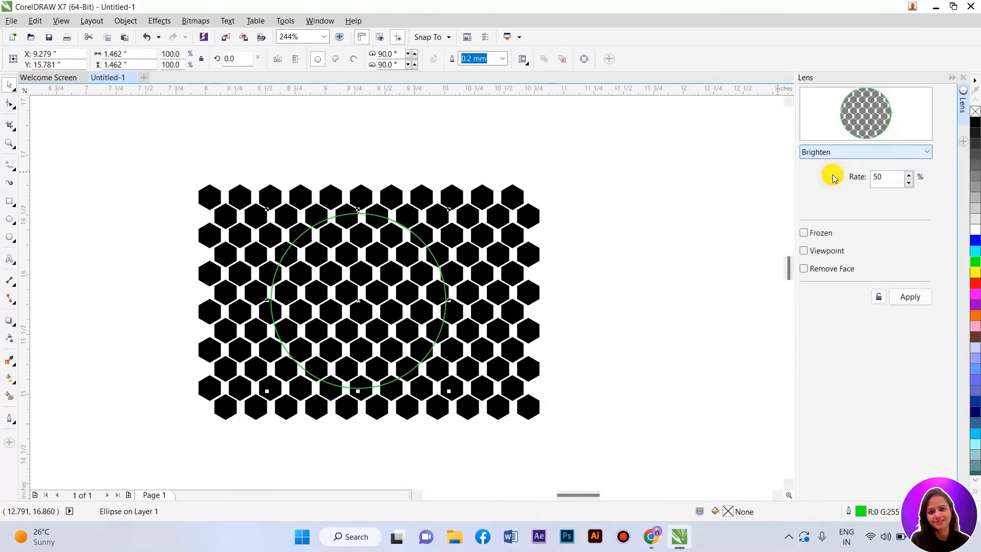
{"action": "left_click", "coordinate": [911, 297]}
{"action": "mouse_move", "coordinate": [363, 280]}
{"action": "left_mouse_down"}
{"action": "mouse_move", "coordinate": [392, 280]}
{"action": "mouse_move", "coordinate": [349, 286]}
{"action": "mouse_move", "coordinate": [361, 286]}
{"action": "left_mouse_up"}
- Apply a Color Add lens to the circle with a 60% rate and brown color, and shift the circle slightly right
{"action": "left_click", "coordinate": [860, 150]}
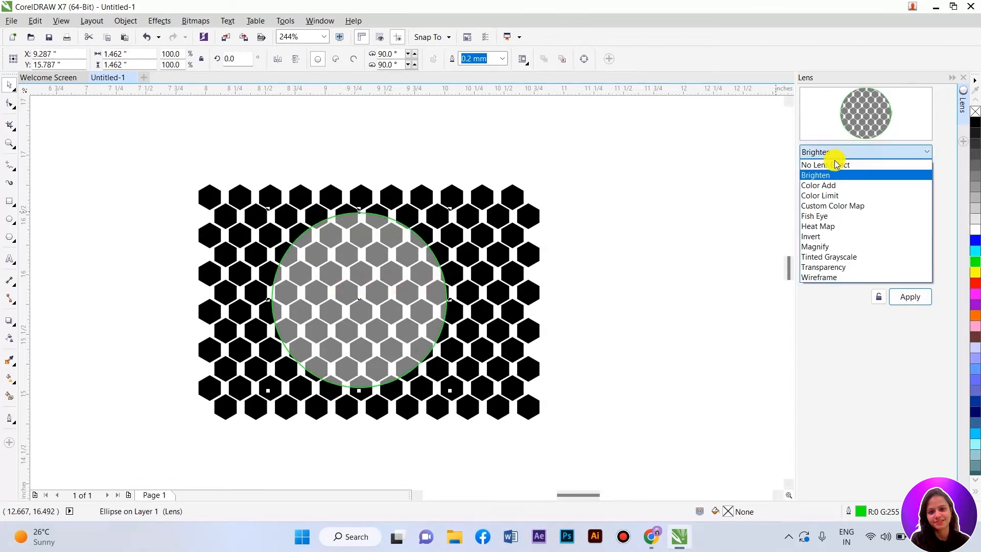
{"action": "left_click", "coordinate": [821, 178]}
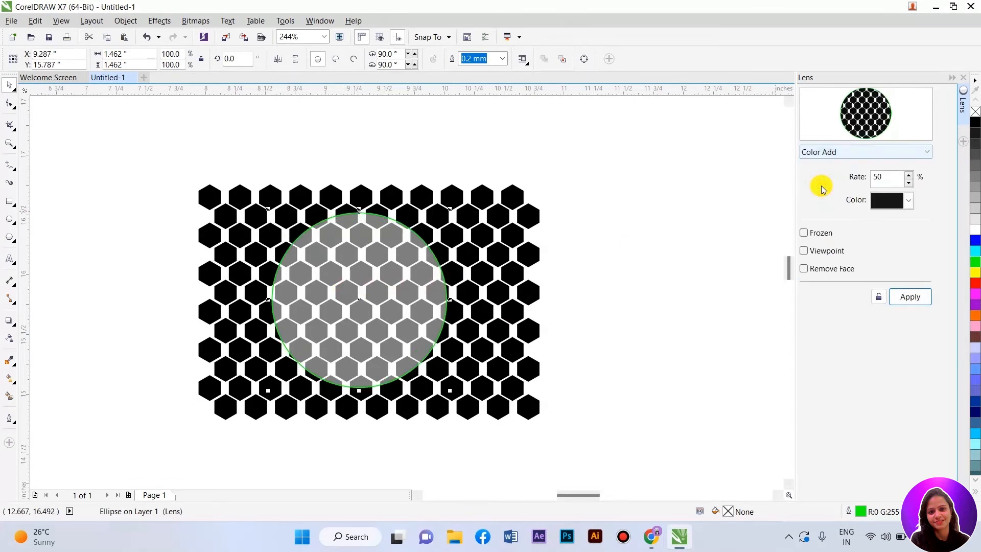
{"action": "left_click", "coordinate": [909, 200]}
{"action": "left_click", "coordinate": [895, 253]}
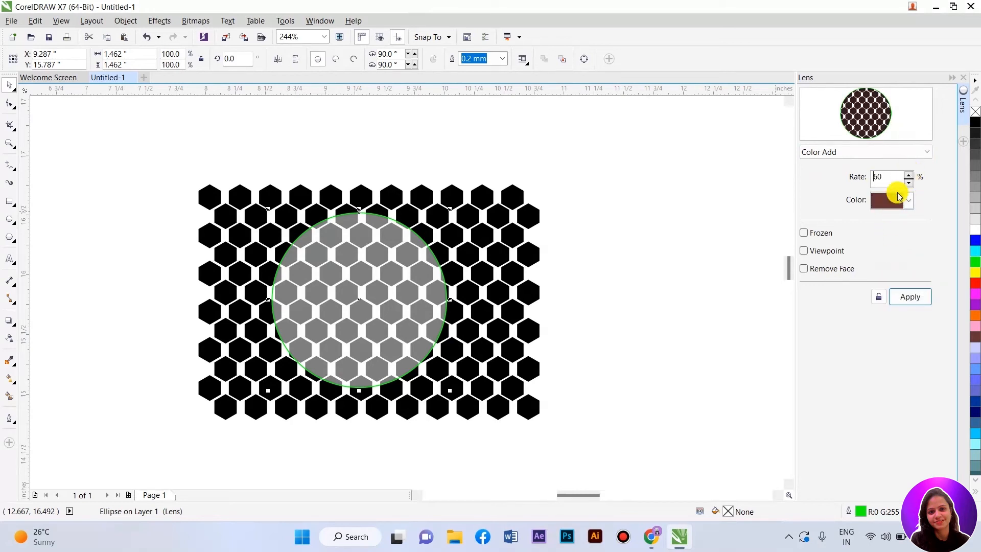
{"action": "left_click", "coordinate": [904, 302]}
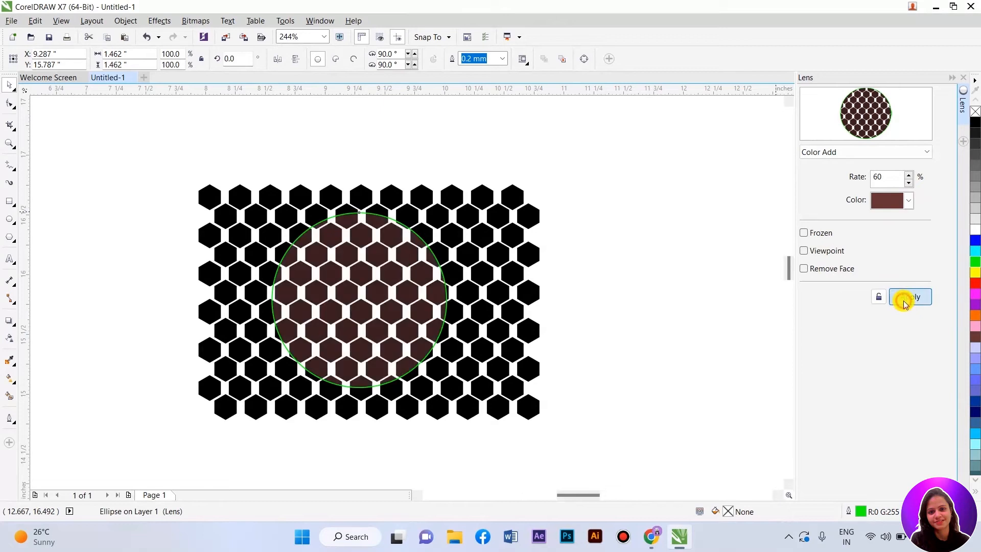
{"action": "left_click_drag", "start_coordinate": [371, 284], "coordinate": [406, 282]}
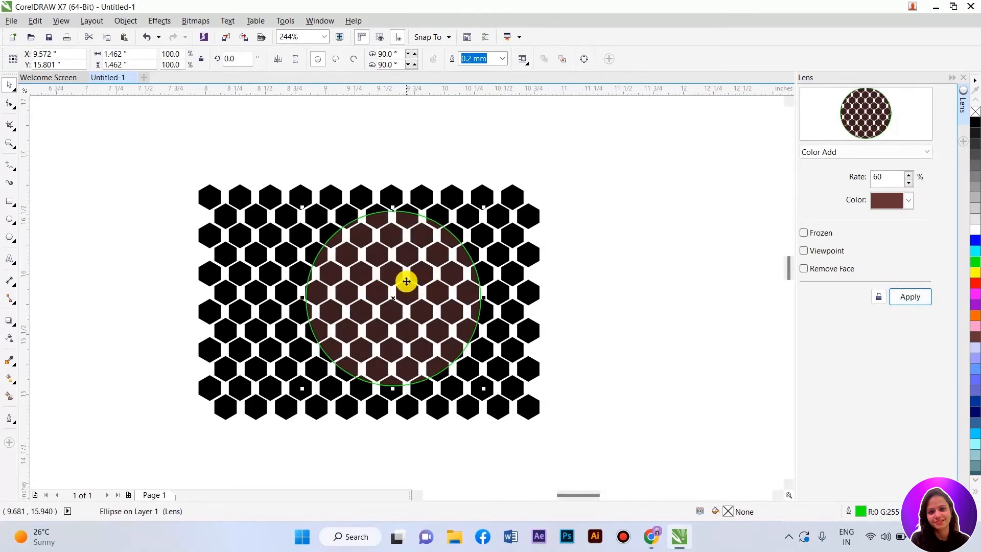
- Apply a Fish Eye lens at a 100% rate to the circle and move it slightly left over the honeycomb
{"action": "left_click", "coordinate": [914, 151]}
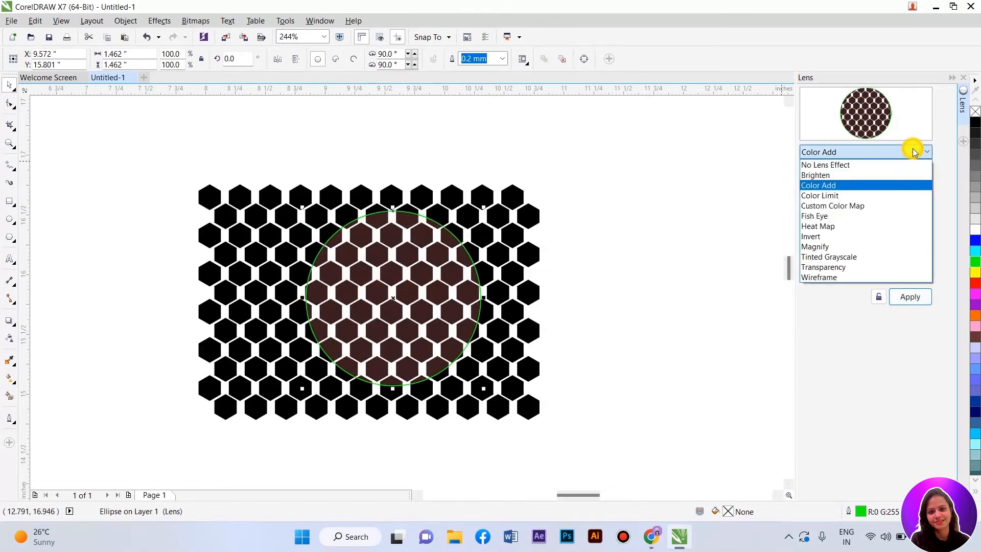
{"action": "left_click", "coordinate": [824, 216]}
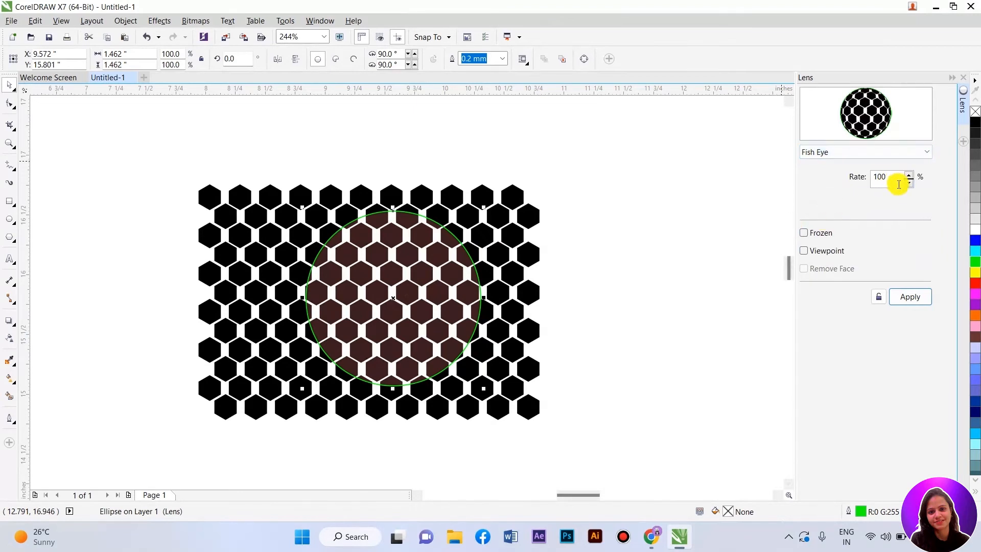
{"action": "left_click", "coordinate": [909, 296]}
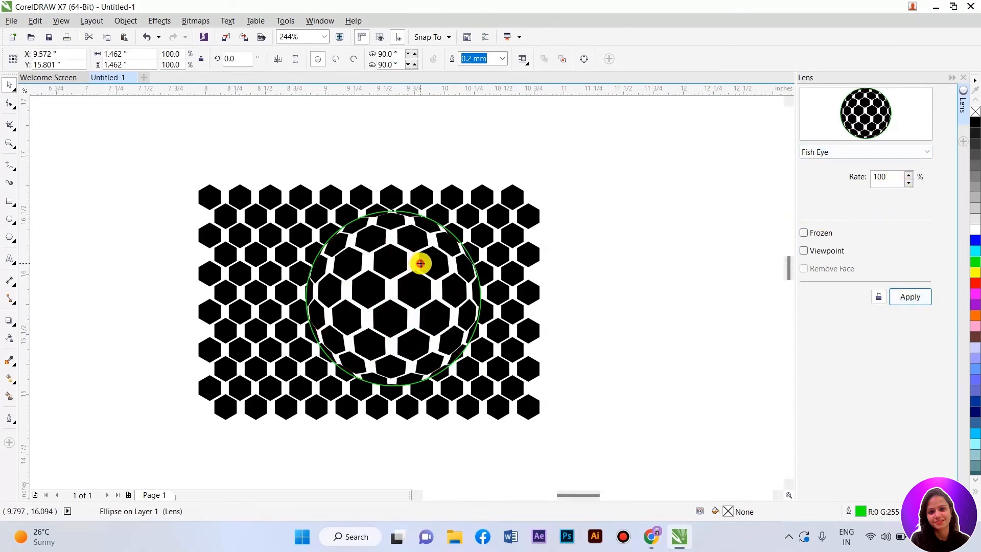
{"action": "left_click_drag", "start_coordinate": [420, 263], "coordinate": [404, 266]}
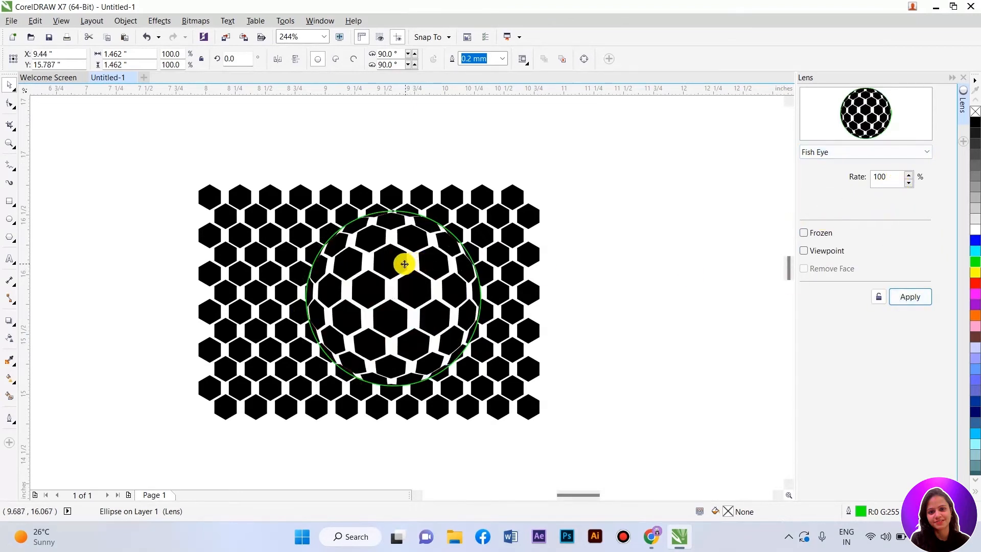
- Raise the Fish Eye rate to 150%, apply it, and reposition the circle slightly up and right
{"action": "left_click", "coordinate": [911, 175]}
{"action": "left_click", "coordinate": [911, 175]}
{"action": "left_click", "coordinate": [911, 174]}
{"action": "left_click", "coordinate": [911, 175]}
{"action": "left_click", "coordinate": [910, 175]}
{"action": "left_click", "coordinate": [911, 174]}
{"action": "left_click", "coordinate": [911, 175]}
{"action": "left_click", "coordinate": [911, 174]}
{"action": "left_click", "coordinate": [910, 174]}
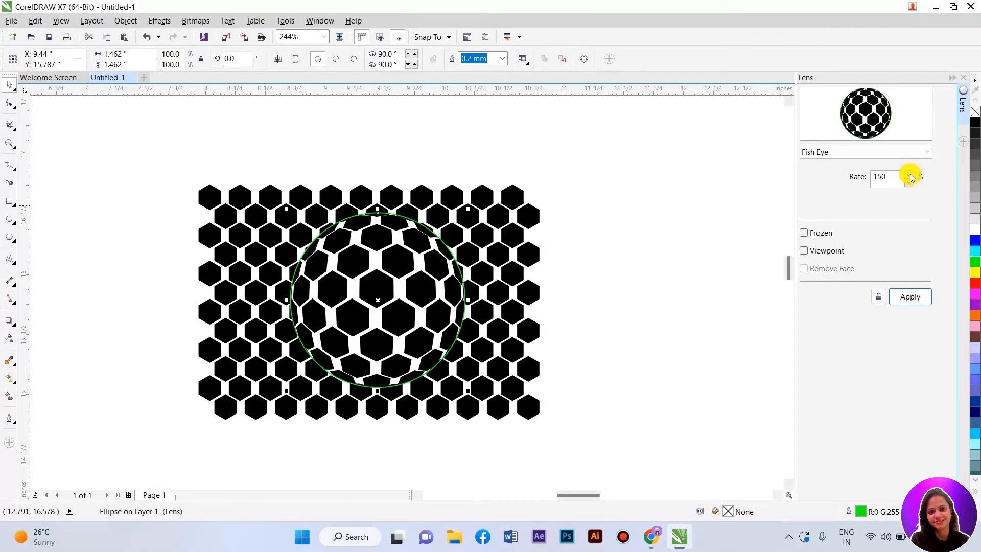
{"action": "left_click", "coordinate": [902, 303]}
{"action": "mouse_move", "coordinate": [388, 303]}
{"action": "left_mouse_down"}
{"action": "mouse_move", "coordinate": [413, 301]}
{"action": "mouse_move", "coordinate": [401, 293]}
{"action": "left_mouse_up"}
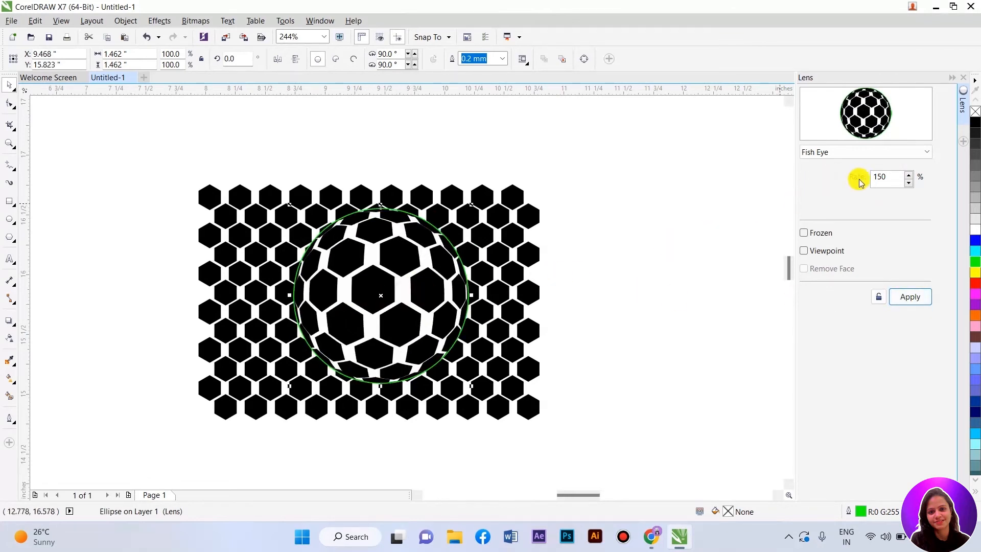
- Raise the Fish Eye rate to 200% and apply it to the circle
{"action": "left_click", "coordinate": [911, 176]}
{"action": "left_click", "coordinate": [911, 177]}
{"action": "left_click", "coordinate": [911, 176]}
{"action": "left_click", "coordinate": [911, 176]}
{"action": "left_click", "coordinate": [912, 175]}
{"action": "left_click", "coordinate": [911, 175]}
{"action": "left_click", "coordinate": [913, 296]}
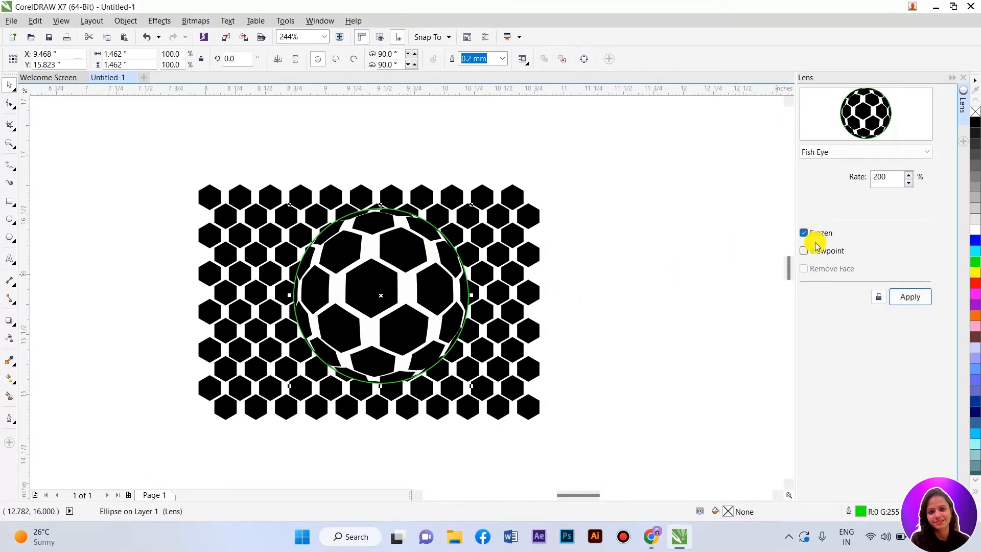
- Freeze the Fish Eye lens, try moving the frozen ball to the right of the honeycomb, and undo that move
{"action": "left_click", "coordinate": [908, 297]}
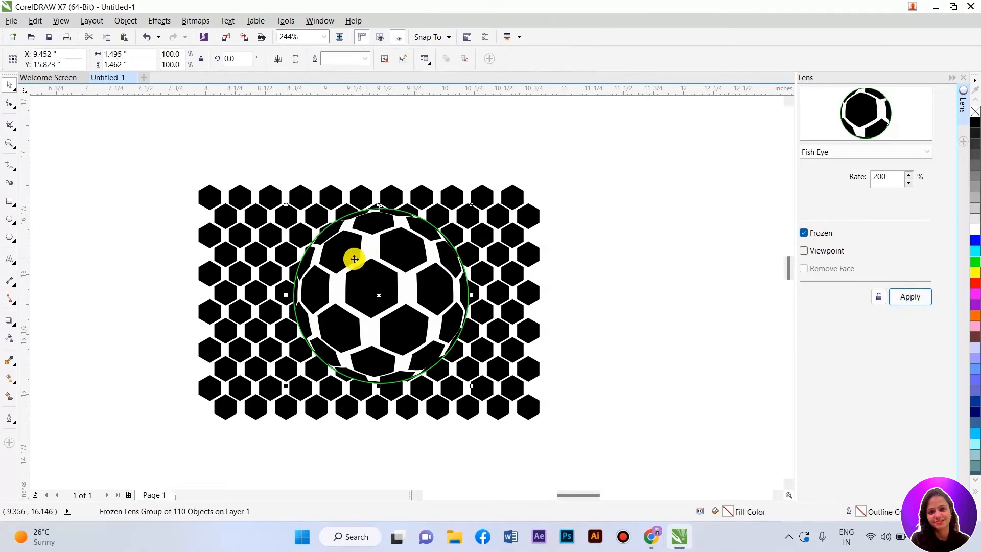
{"action": "left_click_drag", "start_coordinate": [353, 256], "coordinate": [620, 261]}
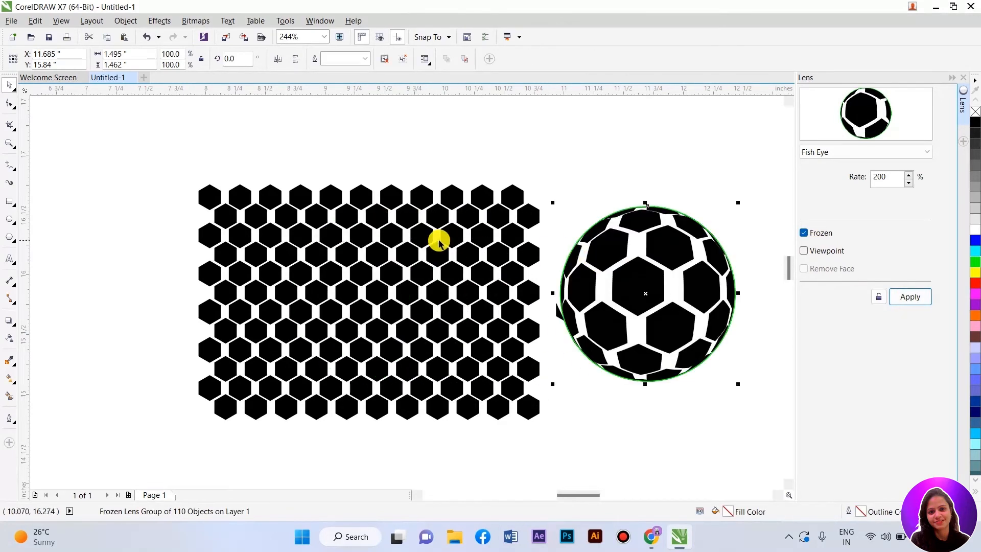
{"action": "scroll", "coordinate": [526, 252], "scroll_direction": "down", "scroll_amount": 3}
{"action": "scroll", "coordinate": [545, 275], "scroll_direction": "up", "scroll_amount": 3}
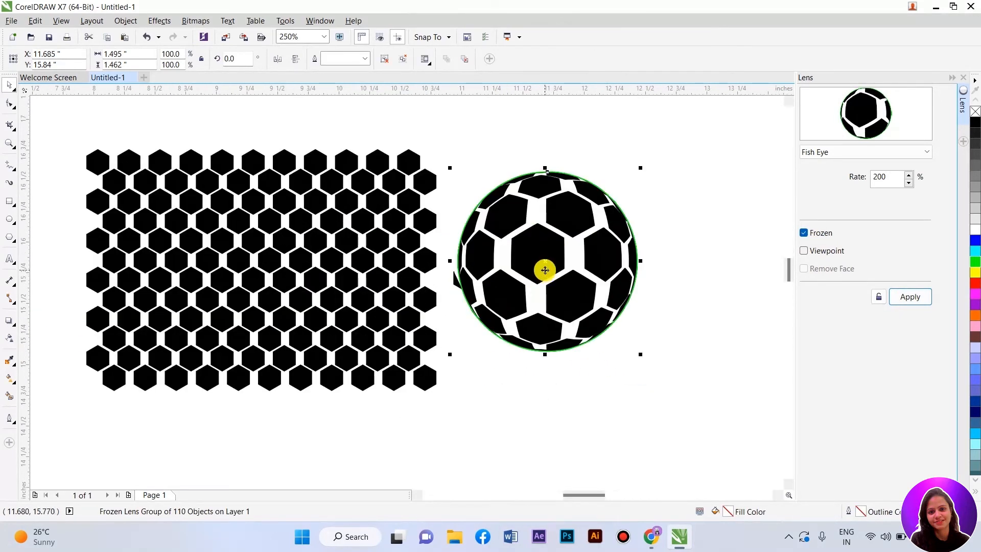
{"action": "key", "text": "ctrl+z"}
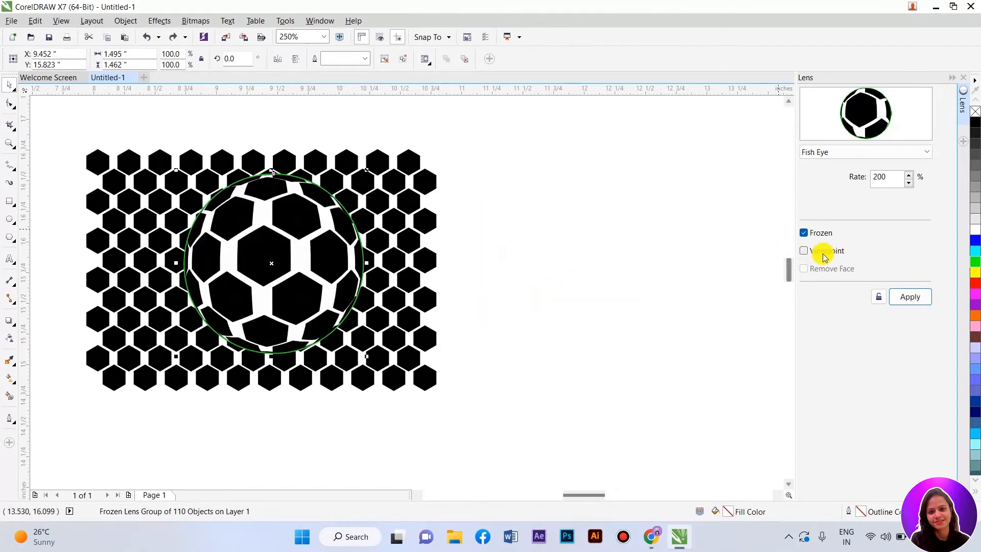
- Enable the Viewpoint option for the frozen lens, apply it, and move the ball to the right of the honeycomb
{"action": "left_click", "coordinate": [803, 252]}
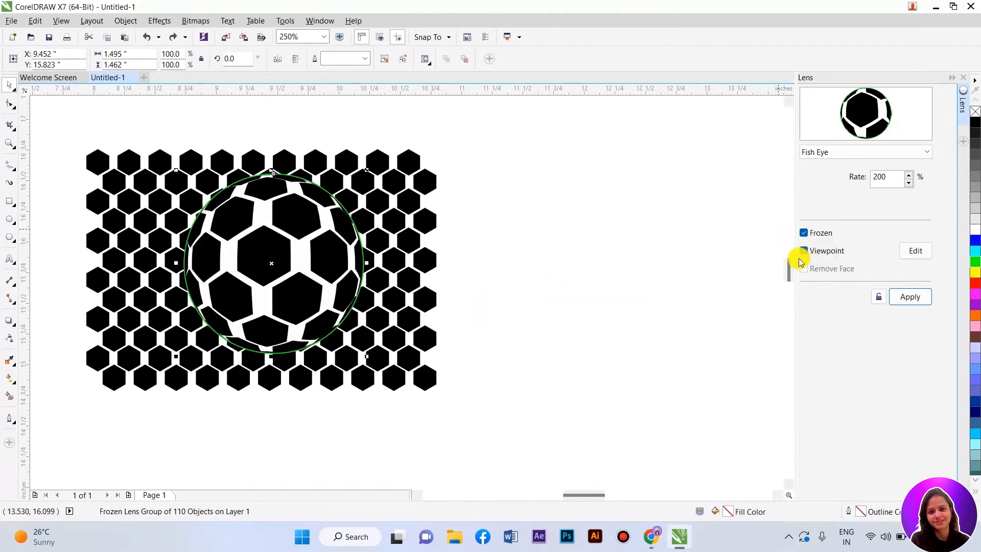
{"action": "left_click", "coordinate": [913, 256]}
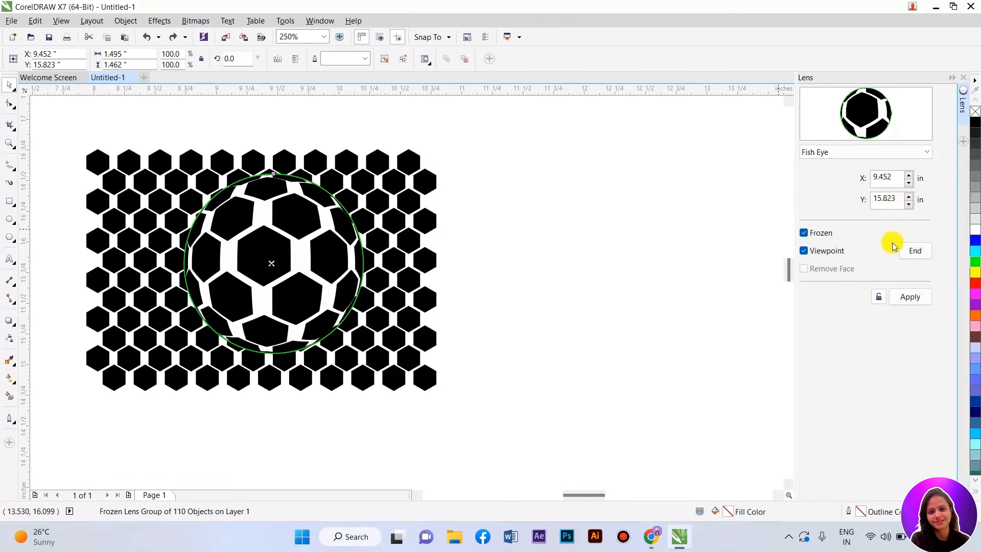
{"action": "left_click", "coordinate": [916, 255]}
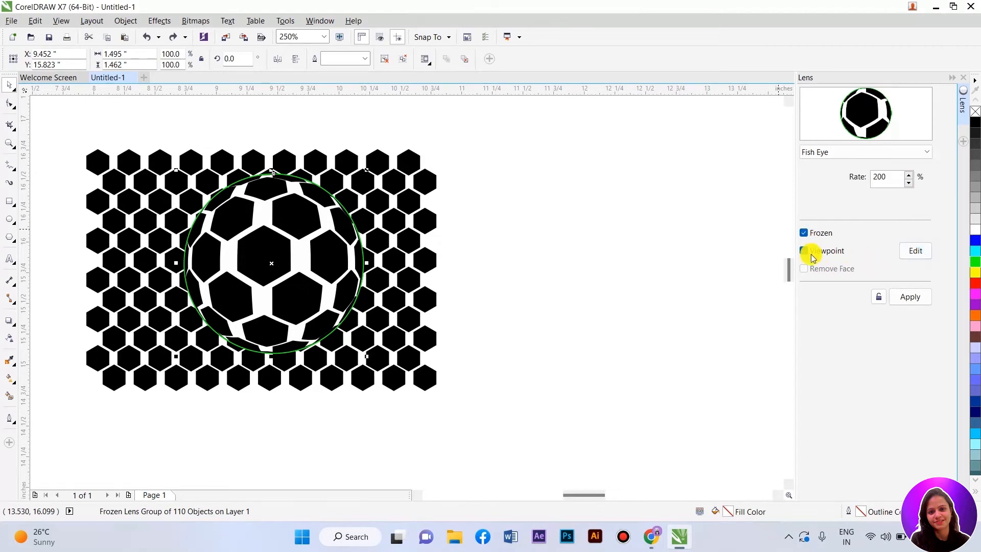
{"action": "left_click", "coordinate": [902, 296]}
{"action": "left_click_drag", "start_coordinate": [330, 240], "coordinate": [568, 253]}
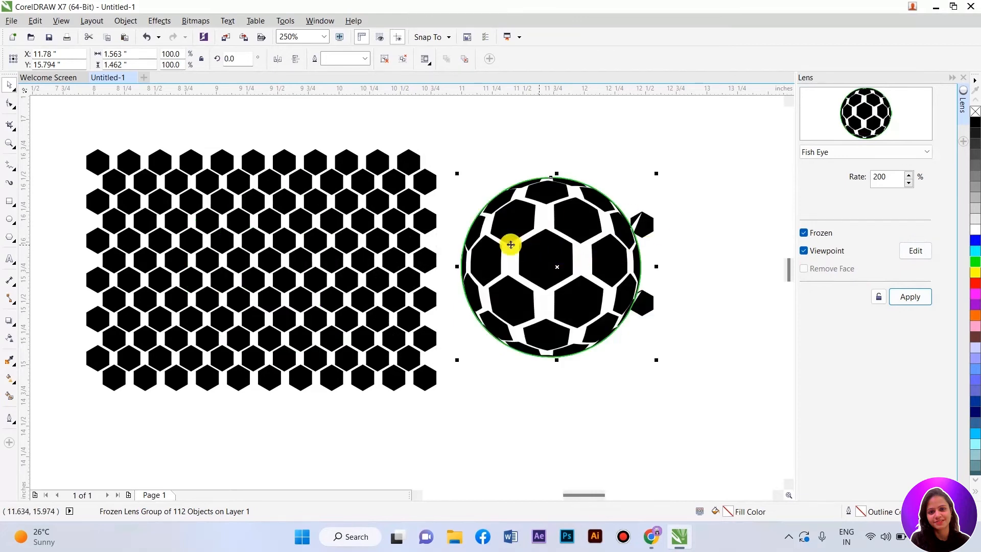
{"action": "scroll", "coordinate": [557, 235], "scroll_direction": "down", "scroll_amount": 2}
{"action": "scroll", "coordinate": [588, 235], "scroll_direction": "up", "scroll_amount": 2}
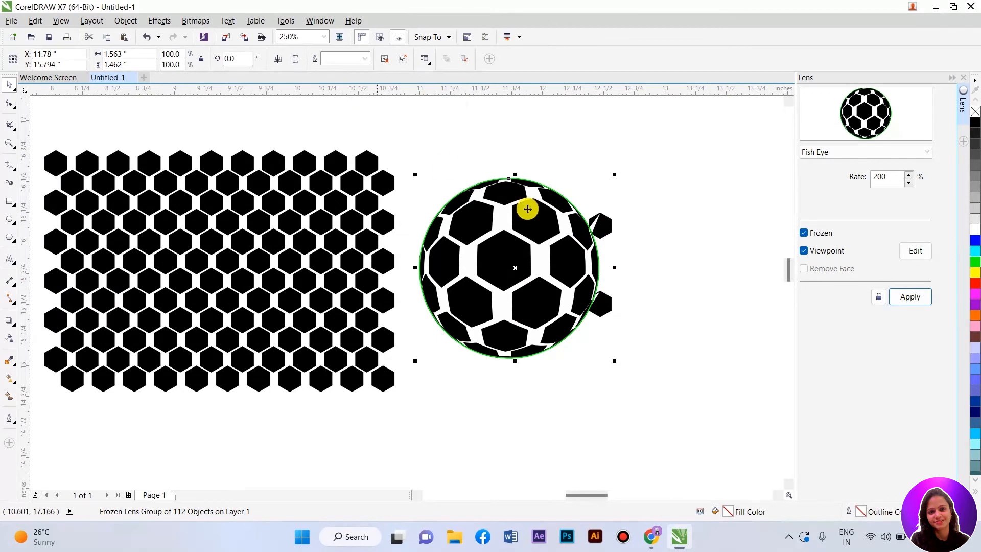
- Ungroup the frozen lens ball and delete the stray hexagon pieces protruding from its right edge
{"action": "right_click", "coordinate": [506, 214]}
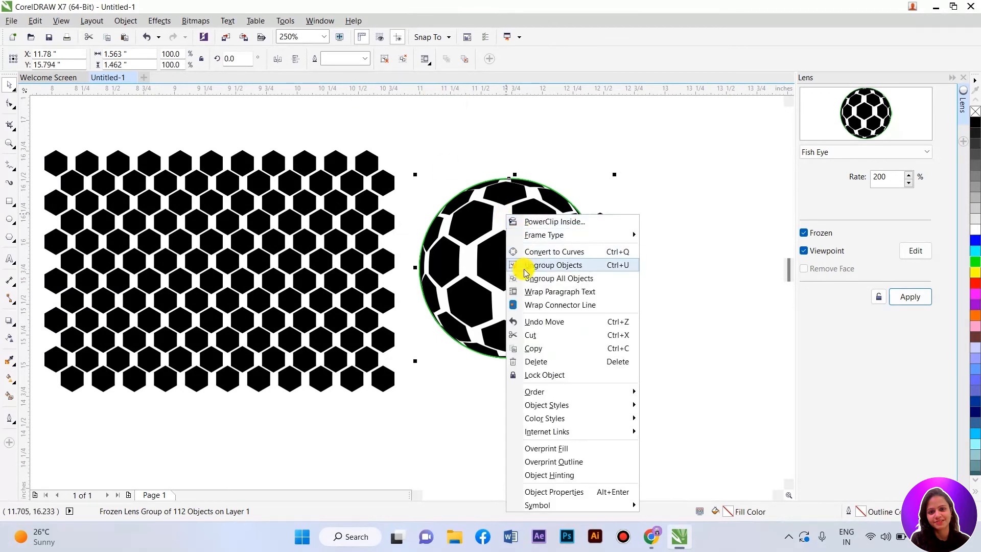
{"action": "left_click", "coordinate": [525, 265]}
{"action": "left_click", "coordinate": [607, 227]}
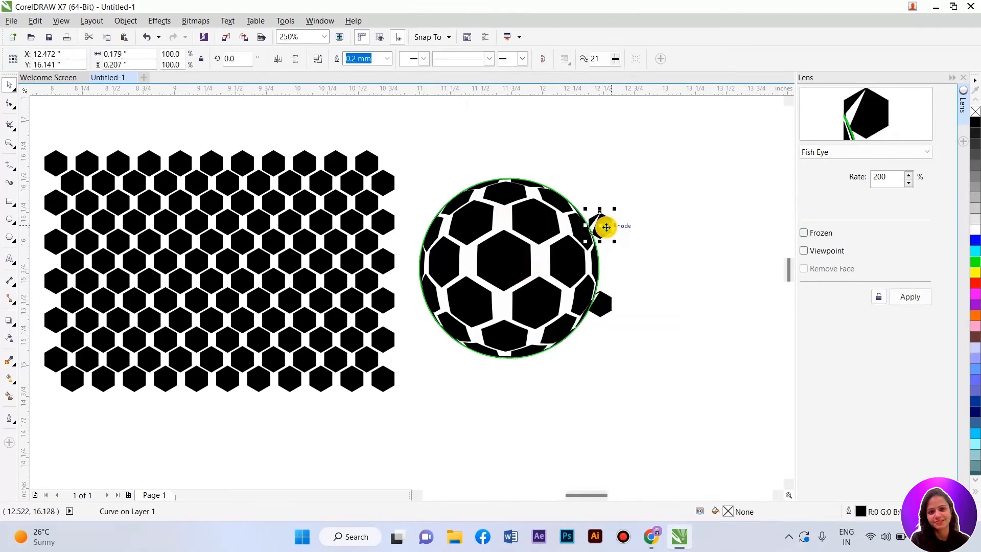
{"action": "key", "text": "Delete"}
{"action": "left_click", "coordinate": [605, 304]}
{"action": "key", "text": "Delete"}
{"action": "left_click", "coordinate": [603, 222]}
{"action": "key", "text": "Delete"}
{"action": "left_click", "coordinate": [604, 304]}
{"action": "key", "text": "Delete"}
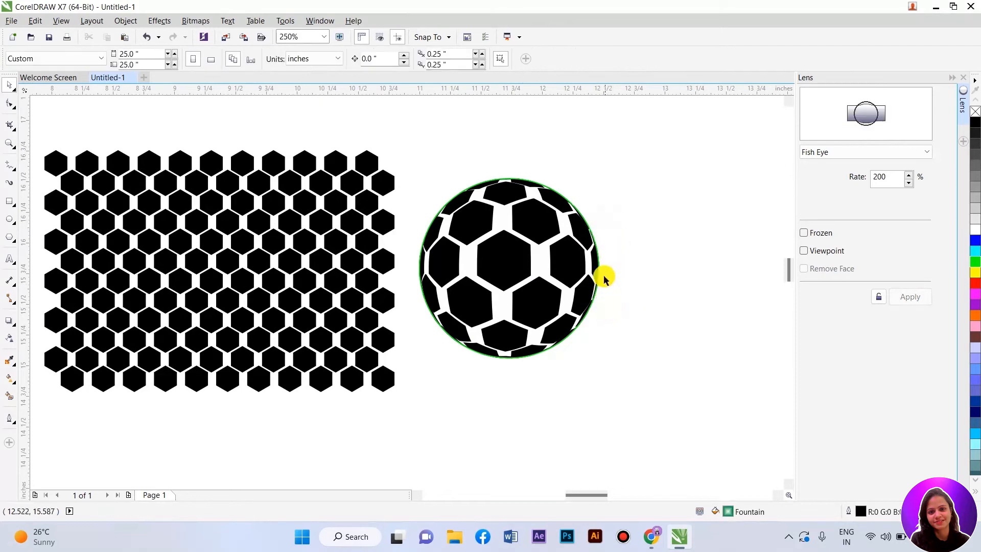
- Move the green circle outline off the ball and back over the honeycomb pattern
{"action": "left_click", "coordinate": [577, 210]}
{"action": "left_click_drag", "start_coordinate": [576, 210], "coordinate": [292, 213]}
{"action": "left_click", "coordinate": [509, 251]}
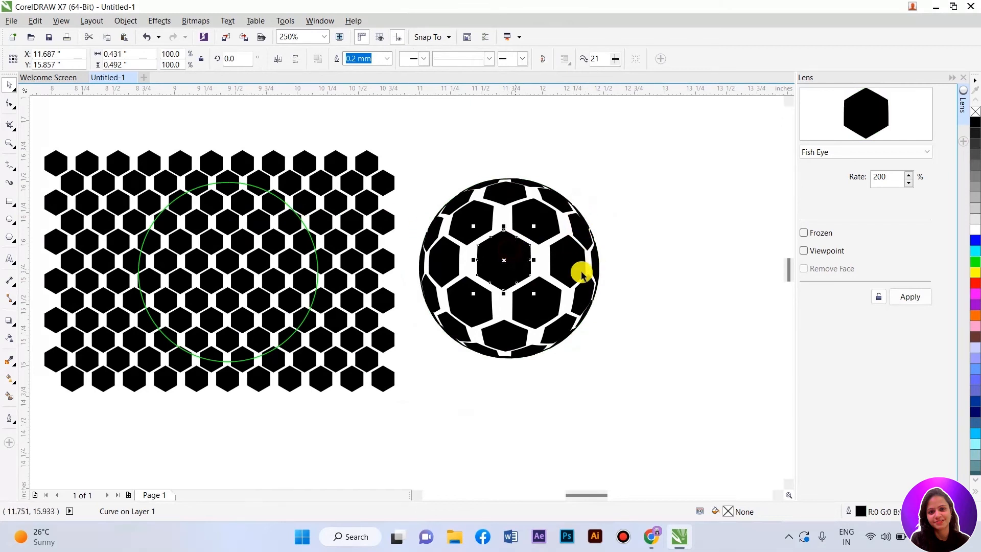
- Select all the ball's pieces, group them, and move the group about 0.25 in farther right of the honeycomb
{"action": "left_click", "coordinate": [632, 368]}
{"action": "left_click_drag", "start_coordinate": [632, 368], "coordinate": [406, 136]}
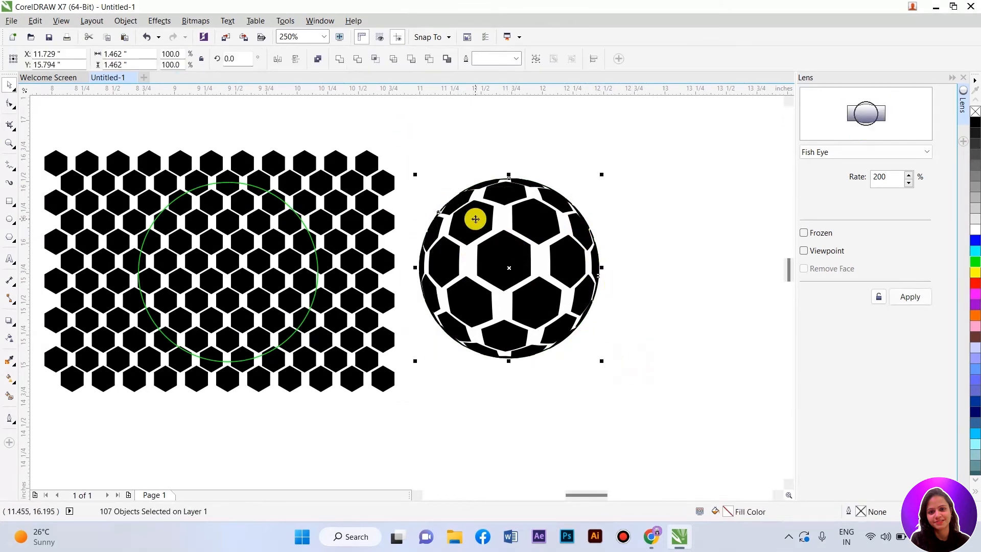
{"action": "key", "text": "ctrl+g"}
{"action": "left_click_drag", "start_coordinate": [492, 258], "coordinate": [569, 250]}
{"action": "left_click_drag", "start_coordinate": [620, 252], "coordinate": [573, 261]}
{"action": "scroll", "coordinate": [620, 237], "scroll_direction": "up", "scroll_amount": 2}
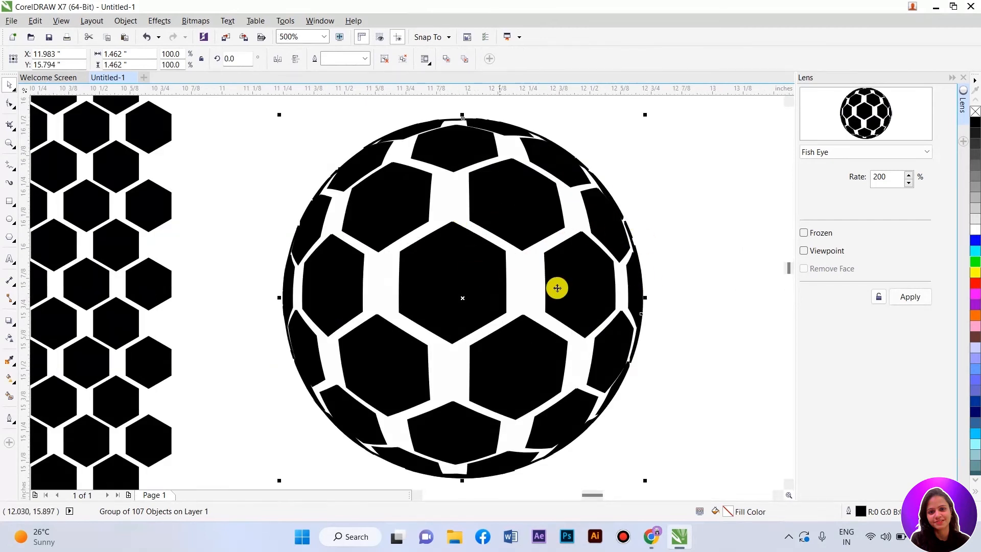
{"action": "scroll", "coordinate": [557, 288], "scroll_direction": "down", "scroll_amount": 2}
{"action": "scroll", "coordinate": [561, 278], "scroll_direction": "up", "scroll_amount": 2}
{"action": "scroll", "coordinate": [559, 279], "scroll_direction": "down", "scroll_amount": 2}
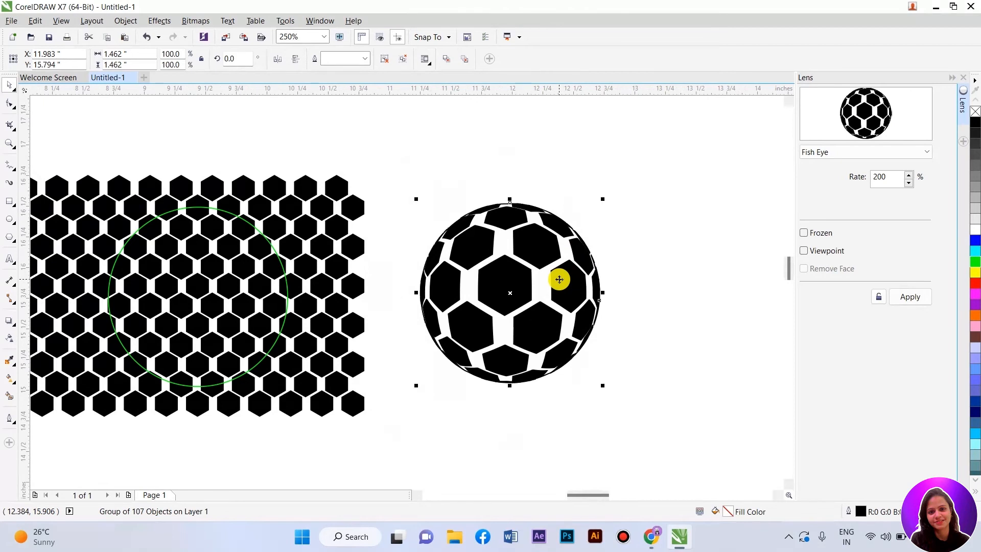
{"action": "scroll", "coordinate": [559, 279], "scroll_direction": "down", "scroll_amount": 2}
{"action": "scroll", "coordinate": [467, 271], "scroll_direction": "up", "scroll_amount": 2}
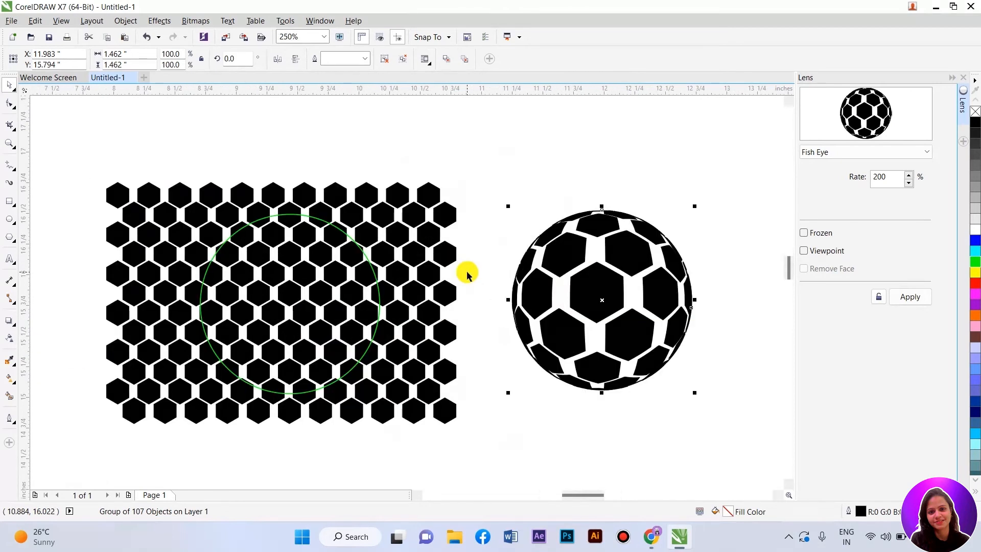
- Display the Copy Effect options for the grouped ball
{"action": "left_click", "coordinate": [154, 23]}
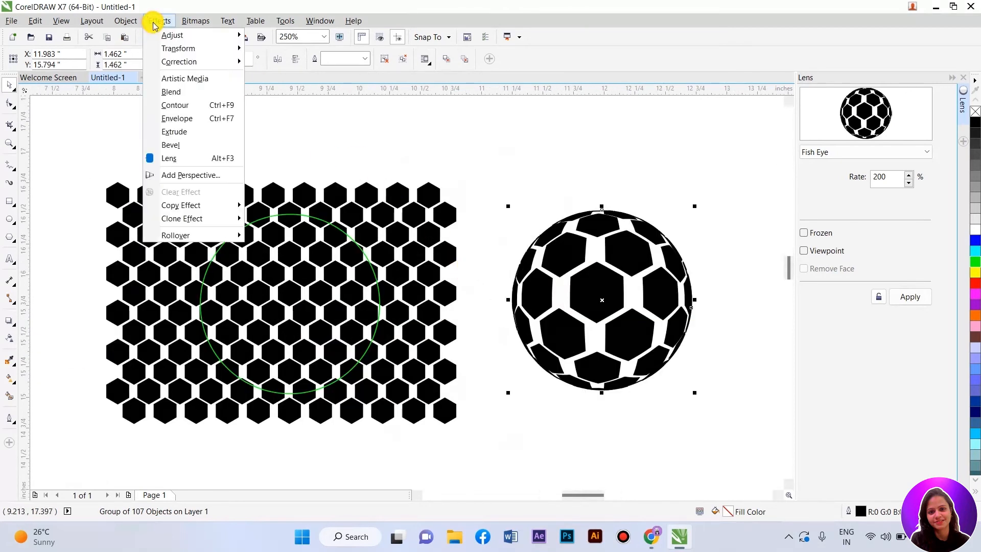
{"action": "mouse_move", "coordinate": [181, 199]}
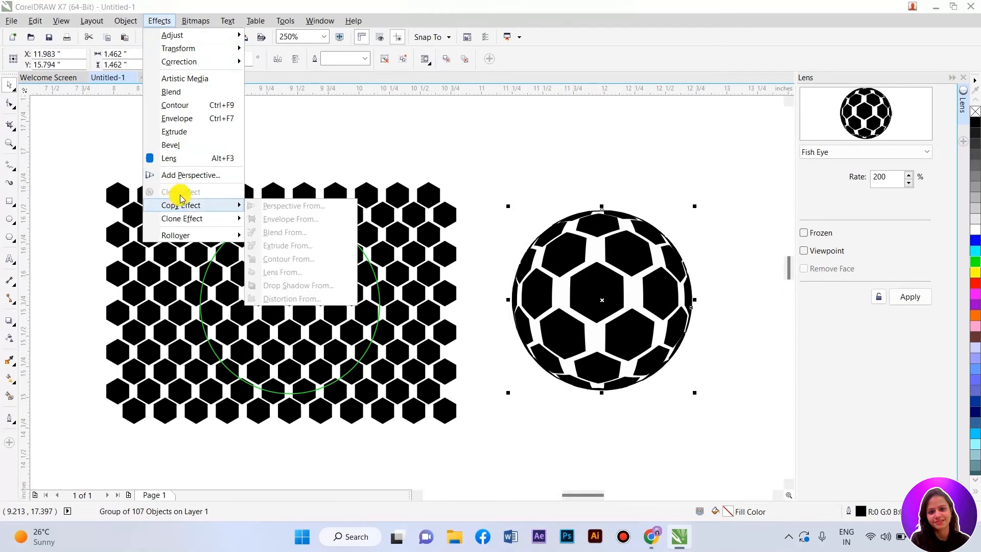
{"action": "mouse_move", "coordinate": [197, 225]}
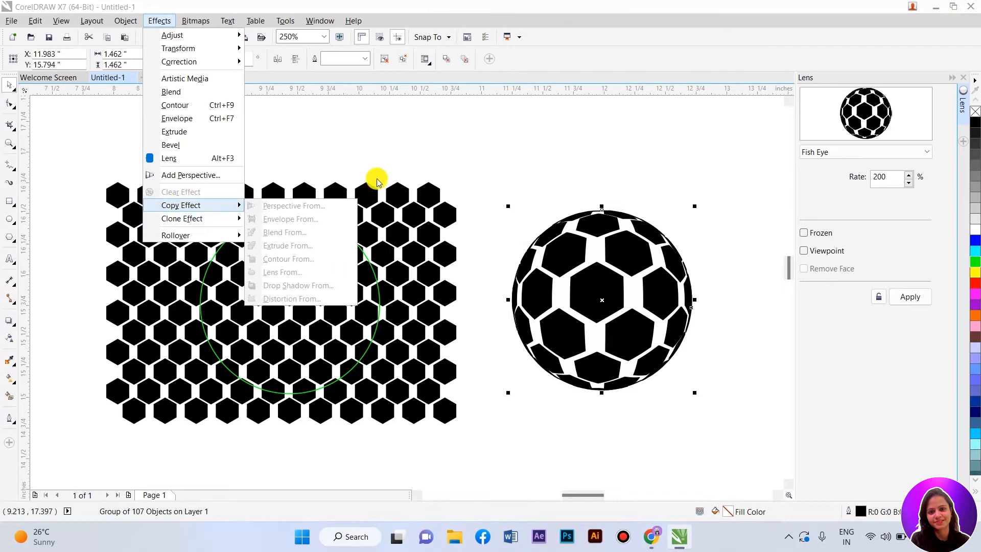
- Close the Lens settings and draw a circle about 0.31 in across in the empty area above the honeycomb pattern
{"action": "left_click", "coordinate": [368, 164]}
{"action": "scroll", "coordinate": [366, 318], "scroll_direction": "down", "scroll_amount": 2}
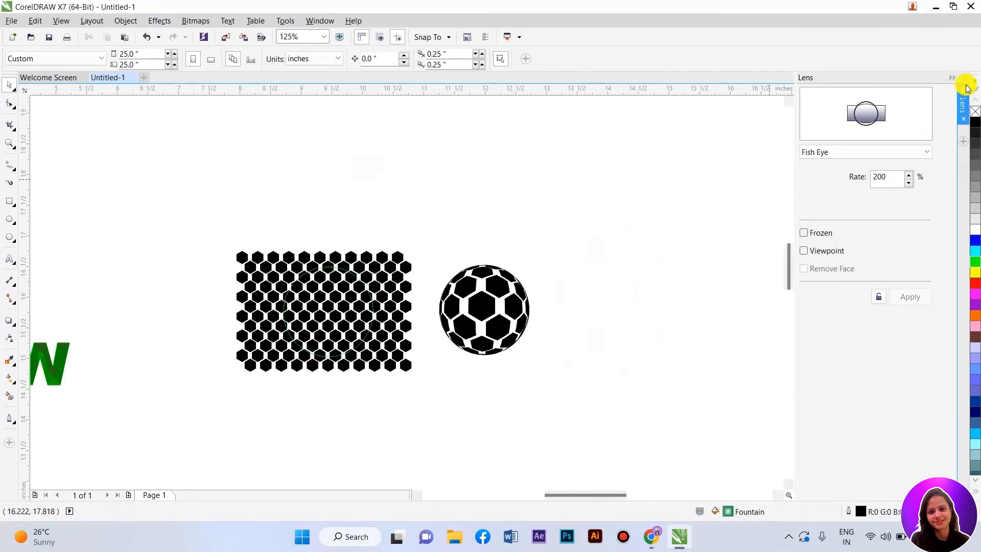
{"action": "left_click", "coordinate": [964, 77]}
{"action": "scroll", "coordinate": [536, 126], "scroll_direction": "up", "scroll_amount": 4}
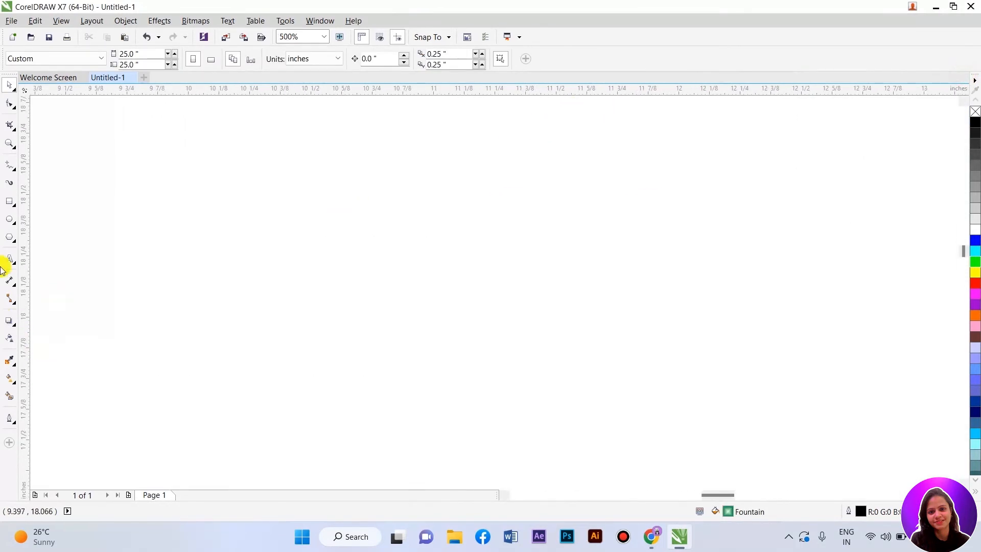
{"action": "left_click", "coordinate": [11, 219]}
{"action": "mouse_move", "coordinate": [124, 242]}
{"action": "left_mouse_down"}
{"action": "mouse_move", "coordinate": [182, 316]}
{"action": "mouse_move", "coordinate": [203, 318]}
{"action": "left_mouse_up"}
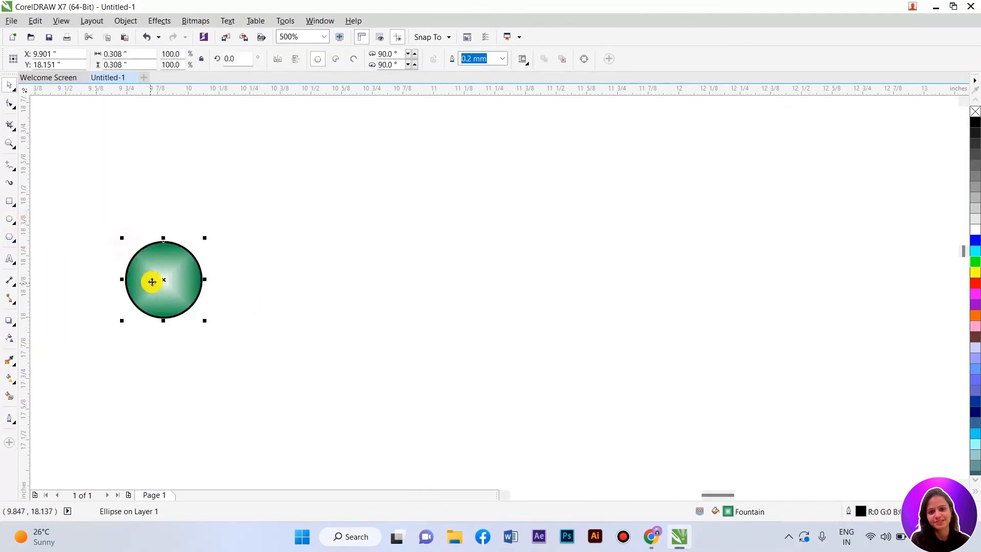
- Place a copy of the circle about 1.13 in to its right, then fill the original red and the copy purple
{"action": "mouse_move", "coordinate": [149, 278]}
{"action": "left_mouse_down"}
{"action": "mouse_move", "coordinate": [410, 305]}
{"action": "mouse_move", "coordinate": [426, 278]}
{"action": "left_mouse_up"}
{"action": "left_click", "coordinate": [207, 283]}
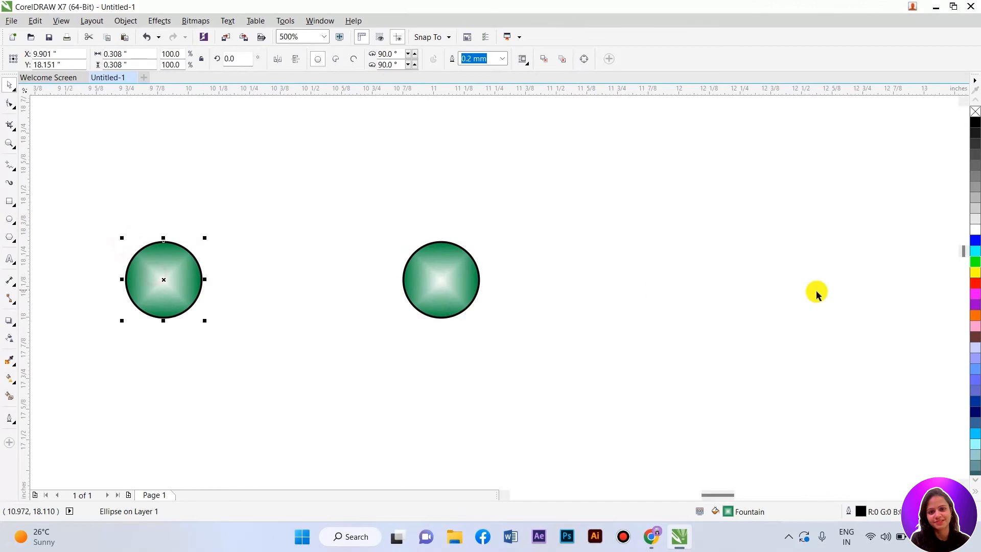
{"action": "left_click", "coordinate": [975, 282]}
{"action": "left_click", "coordinate": [460, 276]}
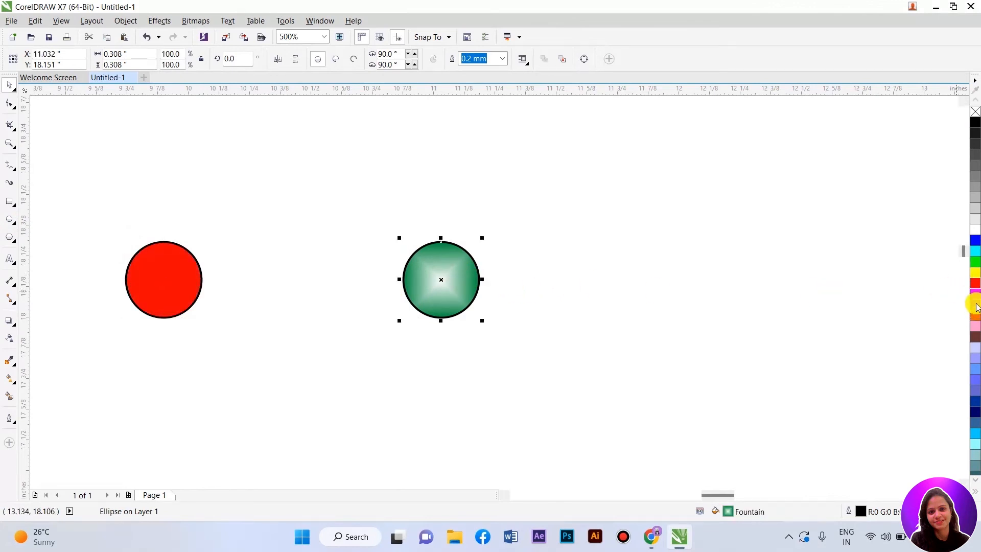
{"action": "left_click", "coordinate": [976, 305]}
- Blend the red circle into the purple circle and remove the outline from the whole blend
{"action": "left_click", "coordinate": [14, 328]}
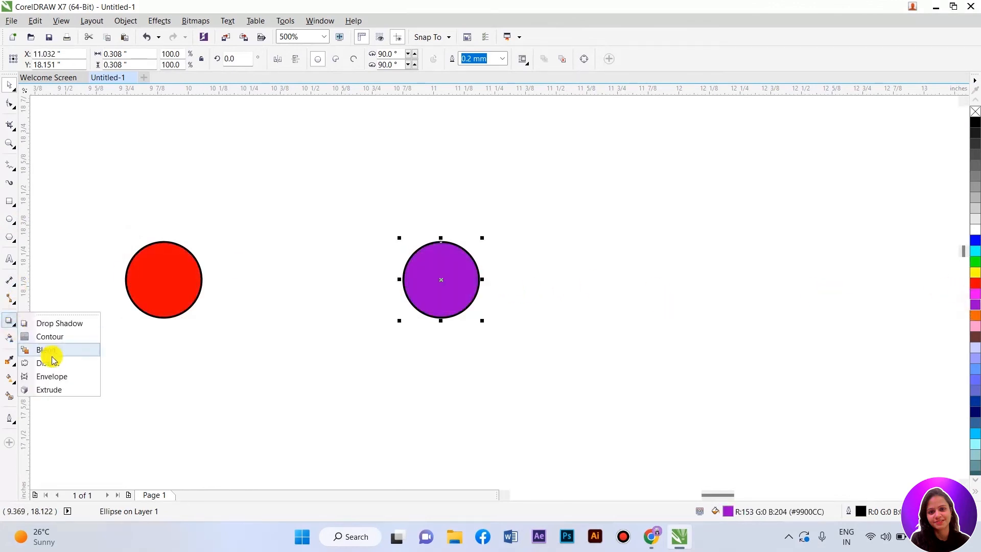
{"action": "left_click", "coordinate": [50, 349]}
{"action": "left_click_drag", "start_coordinate": [160, 279], "coordinate": [426, 281]}
{"action": "left_click", "coordinate": [9, 84]}
{"action": "left_click_drag", "start_coordinate": [66, 192], "coordinate": [649, 399]}
{"action": "right_click", "coordinate": [976, 108]}
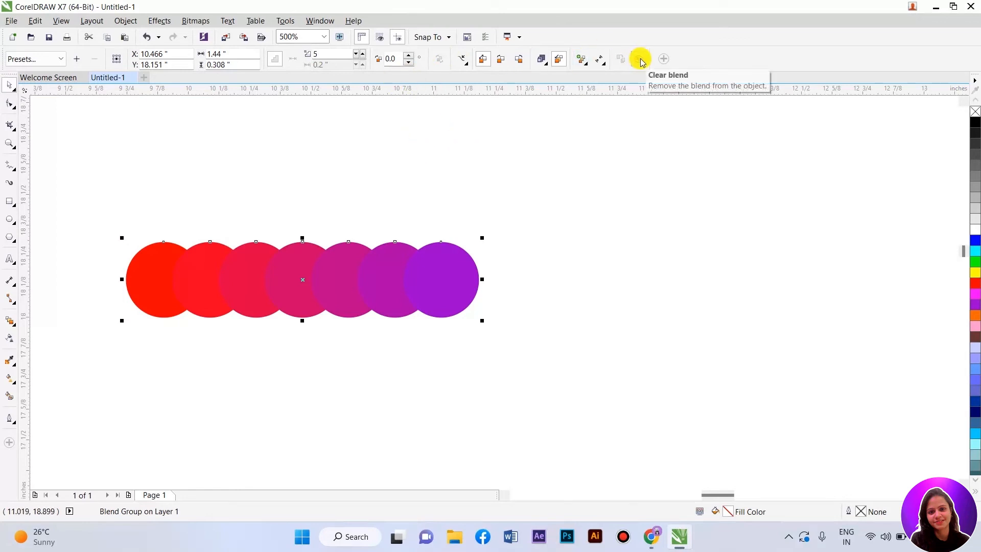
- Clear the blend between the circles and move the pair about 0.74 in down toward the honeycomb pattern
{"action": "left_click", "coordinate": [159, 21]}
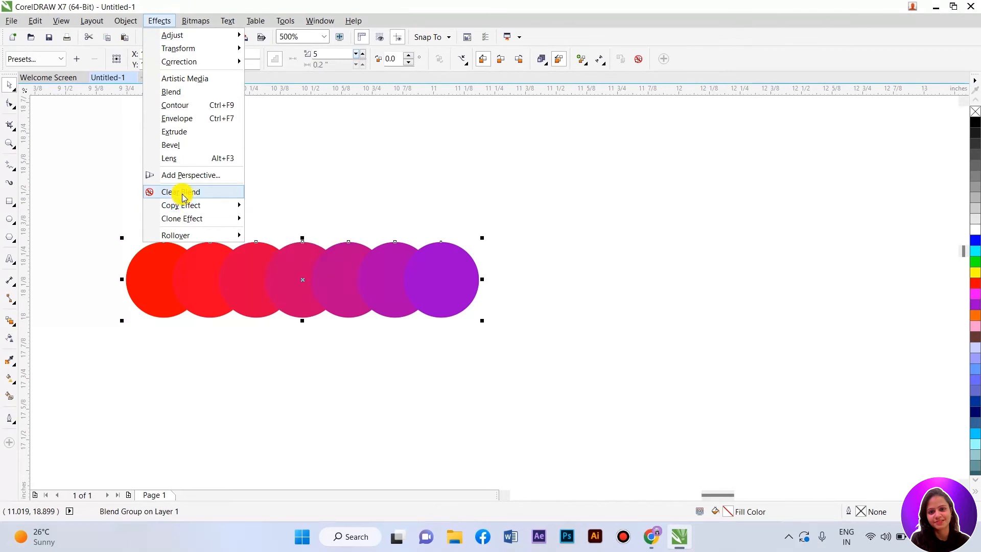
{"action": "mouse_move", "coordinate": [190, 206]}
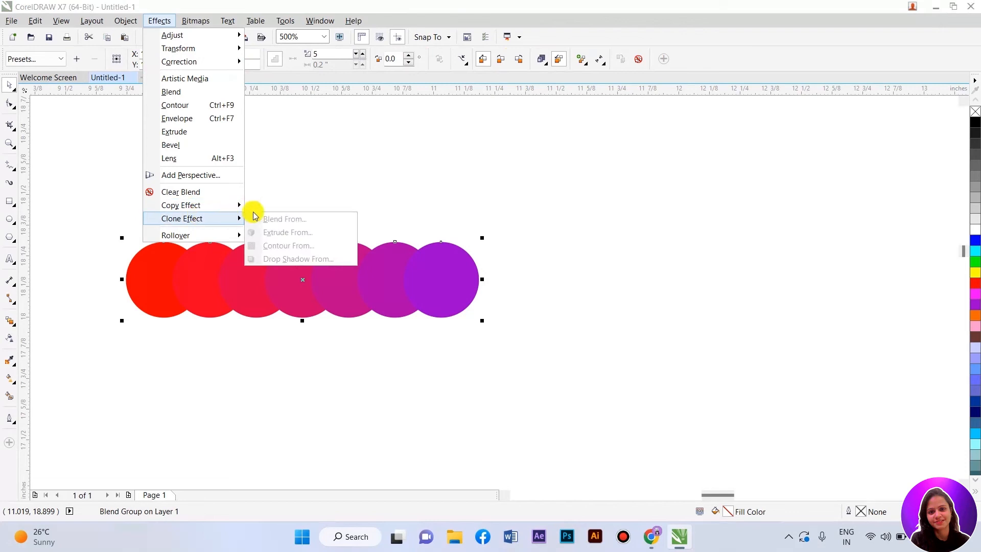
{"action": "left_click", "coordinate": [302, 179]}
{"action": "left_click", "coordinate": [636, 58]}
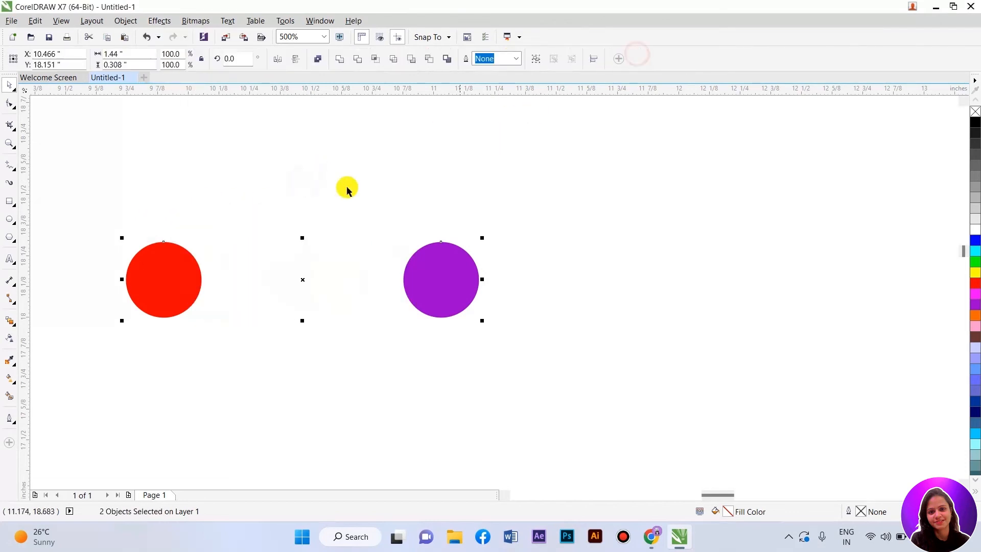
{"action": "scroll", "coordinate": [279, 222], "scroll_direction": "down", "scroll_amount": 2}
{"action": "left_click_drag", "start_coordinate": [374, 252], "coordinate": [381, 343]}
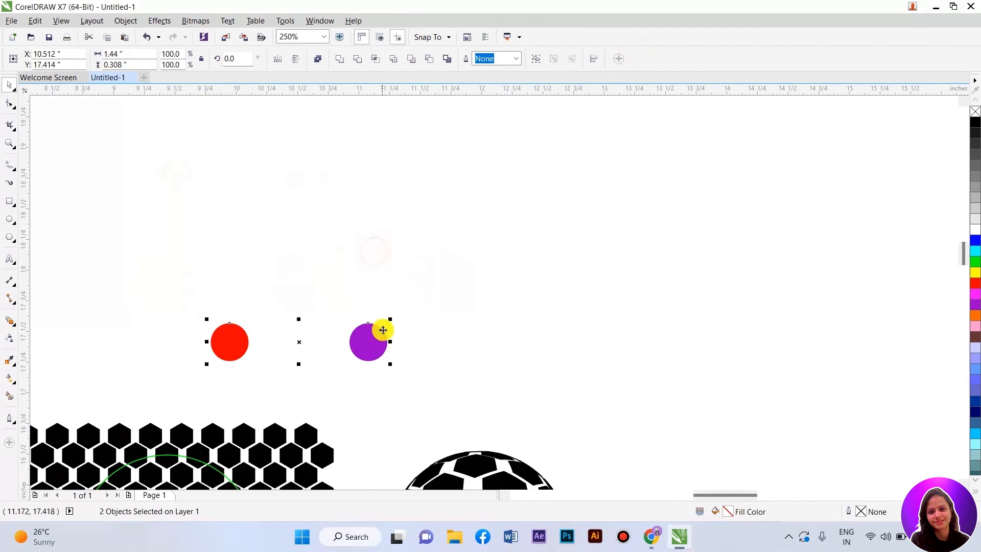
- Draw a rectangle about 1.325 in wide and 0.292 in high in the blank area well above the circles
{"action": "scroll", "coordinate": [395, 282], "scroll_direction": "down", "scroll_amount": 4}
{"action": "scroll", "coordinate": [387, 183], "scroll_direction": "up", "scroll_amount": 4}
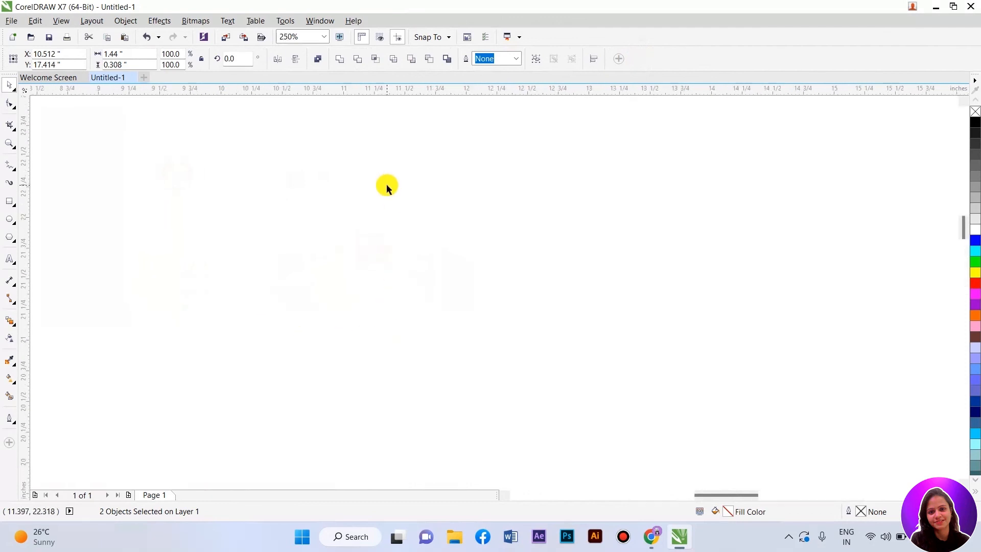
{"action": "left_click", "coordinate": [160, 21]}
{"action": "mouse_move", "coordinate": [193, 241]}
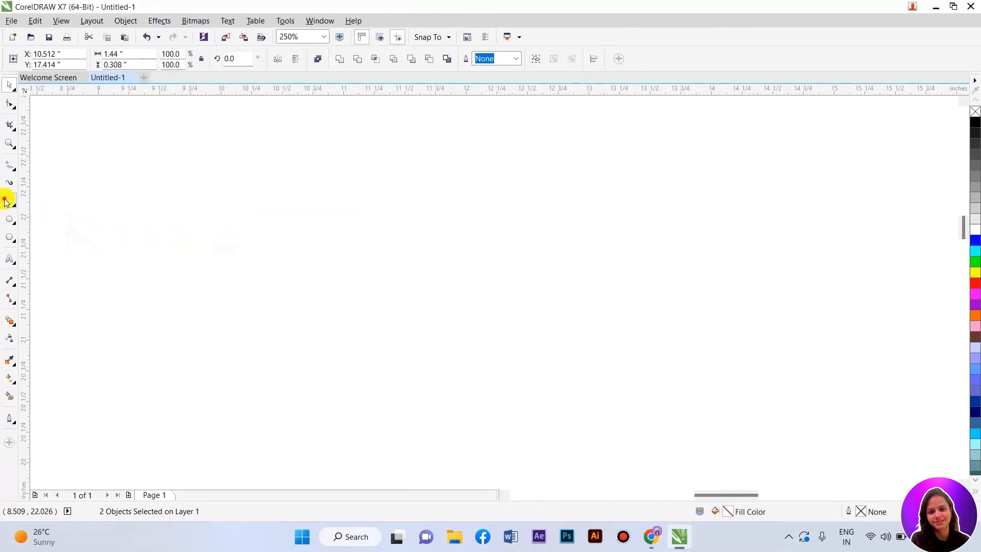
{"action": "left_click", "coordinate": [5, 202]}
{"action": "left_click_drag", "start_coordinate": [339, 257], "coordinate": [501, 291]}
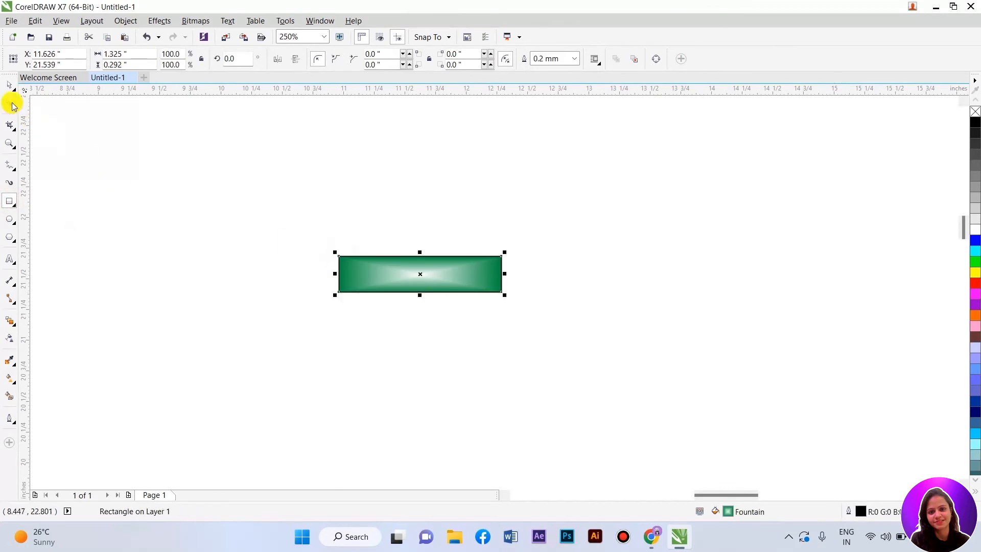
- Round all four corners of the rectangle to a radius of 0.146 in with the Shape tool
{"action": "left_click", "coordinate": [10, 85]}
{"action": "left_click", "coordinate": [11, 105]}
{"action": "left_click_drag", "start_coordinate": [339, 255], "coordinate": [340, 265]}
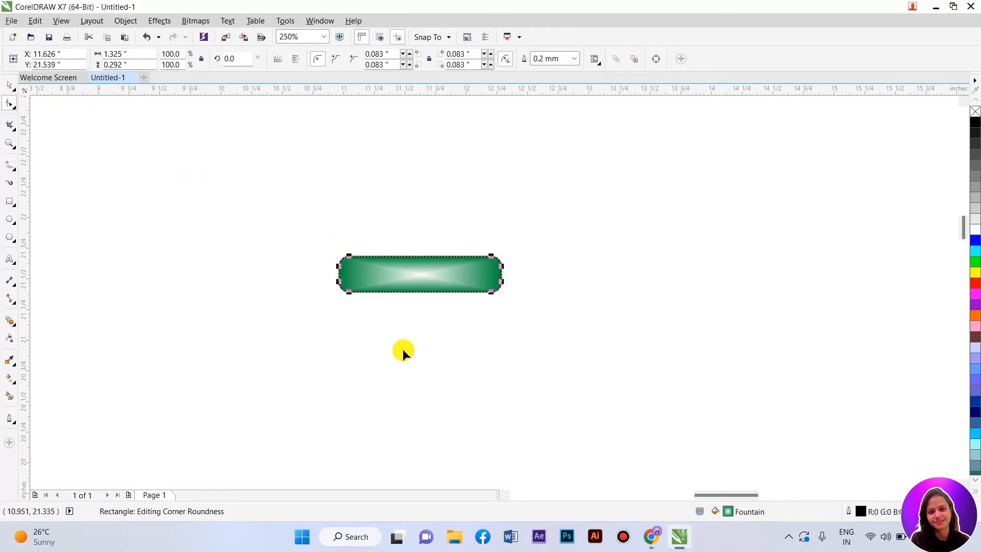
{"action": "left_click_drag", "start_coordinate": [339, 267], "coordinate": [335, 313]}
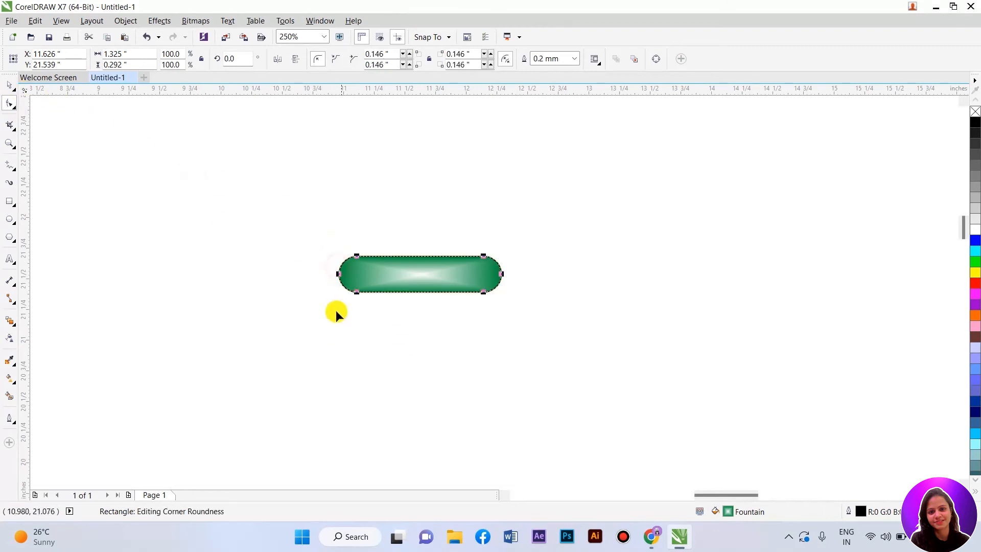
- Give the rounded bar a red fill and red outline, and move it about 0.25 in to the right
{"action": "left_click", "coordinate": [14, 91]}
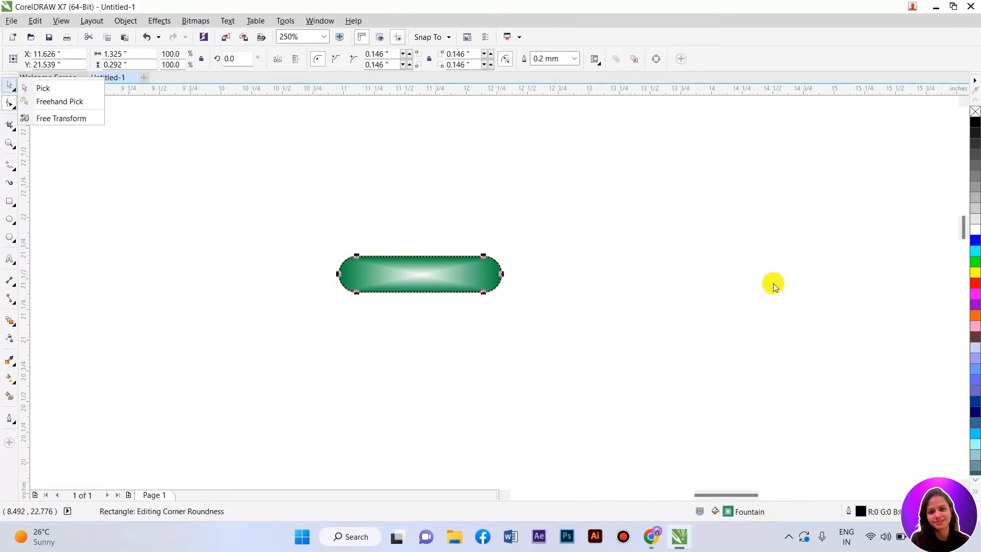
{"action": "left_click", "coordinate": [976, 267]}
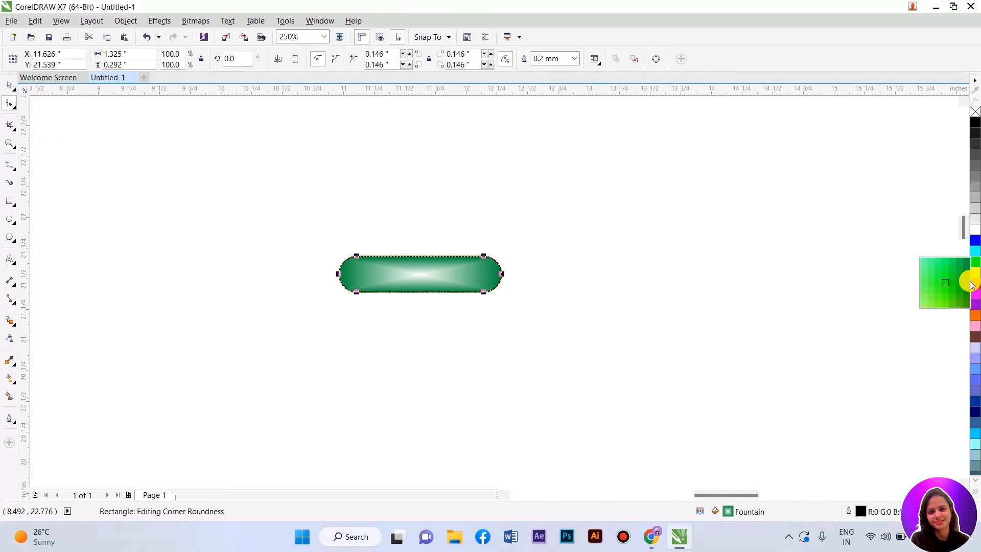
{"action": "left_click", "coordinate": [976, 282]}
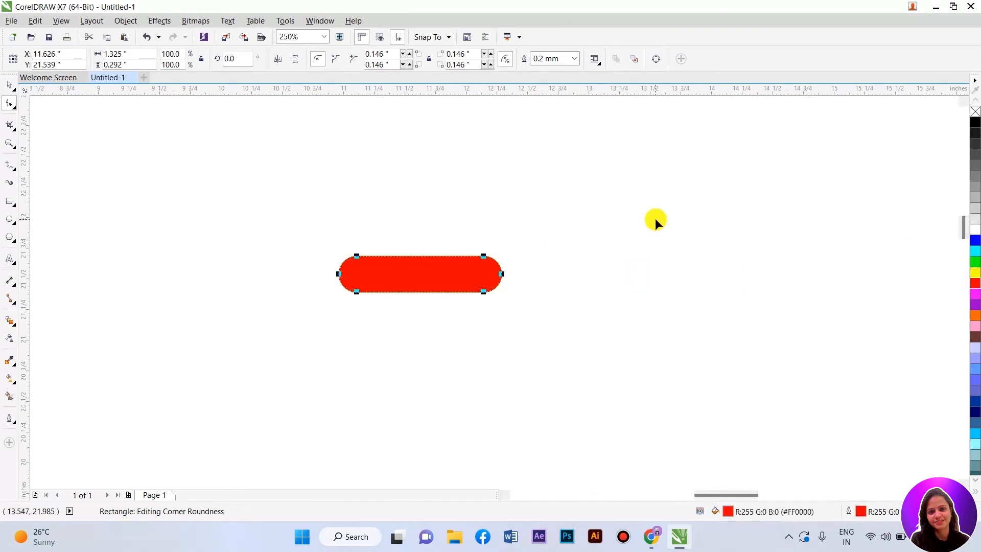
{"action": "key", "text": "space"}
{"action": "left_click", "coordinate": [643, 224]}
{"action": "scroll", "coordinate": [417, 274], "scroll_direction": "up", "scroll_amount": 1}
{"action": "left_click_drag", "start_coordinate": [416, 274], "coordinate": [479, 273]}
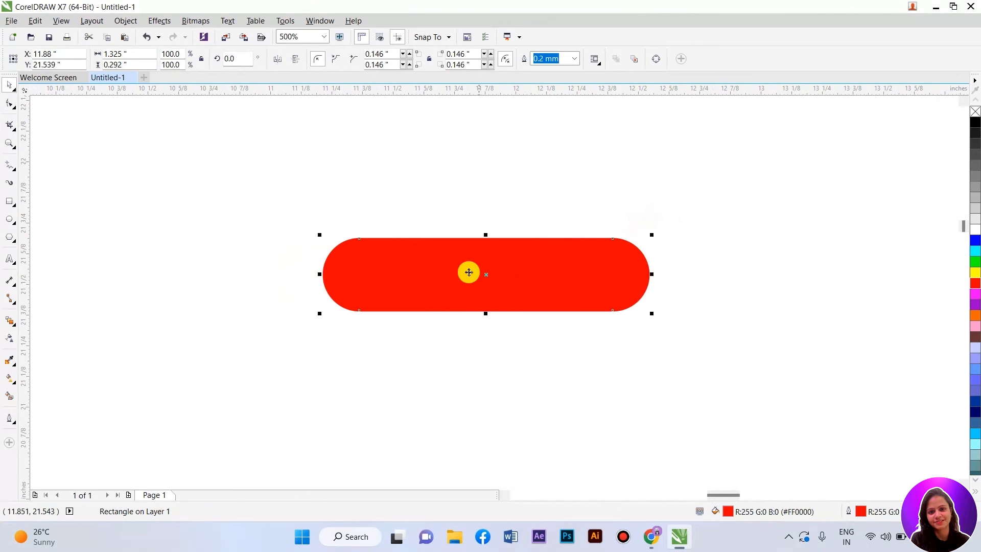
{"action": "left_click", "coordinate": [509, 279]}
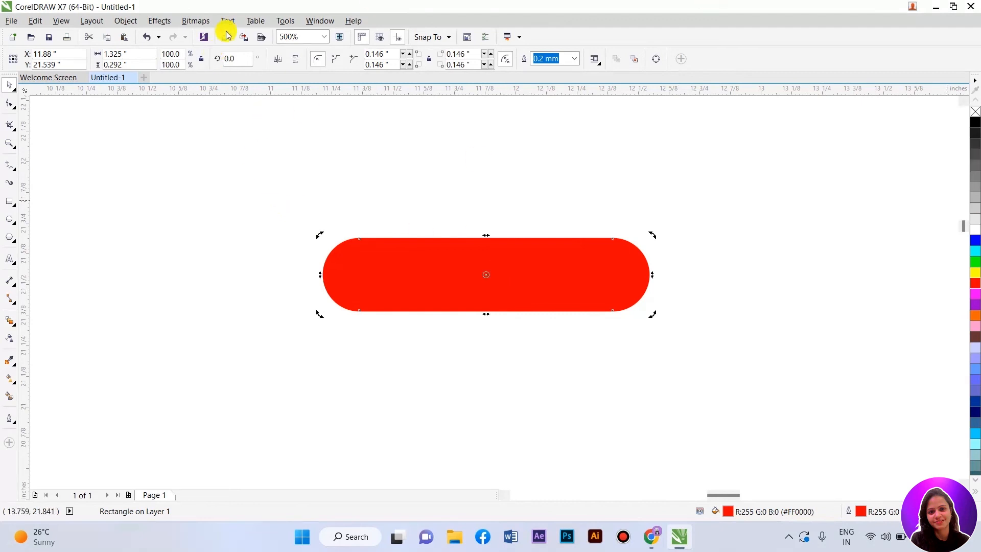
- Create a rollover from the red bar and open the rollover for editing
{"action": "left_click", "coordinate": [152, 21]}
{"action": "mouse_move", "coordinate": [184, 236]}
{"action": "left_click", "coordinate": [276, 236]}
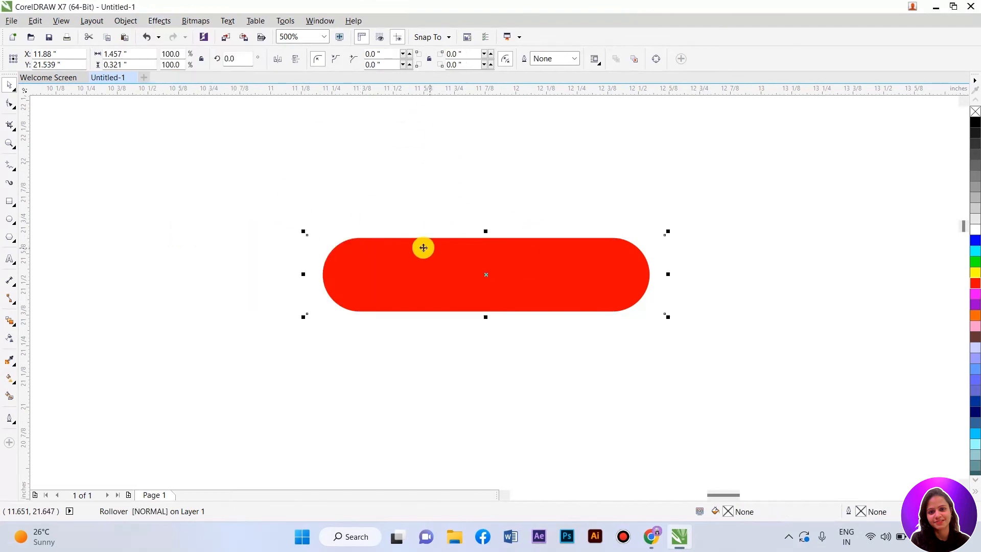
{"action": "left_click", "coordinate": [156, 23]}
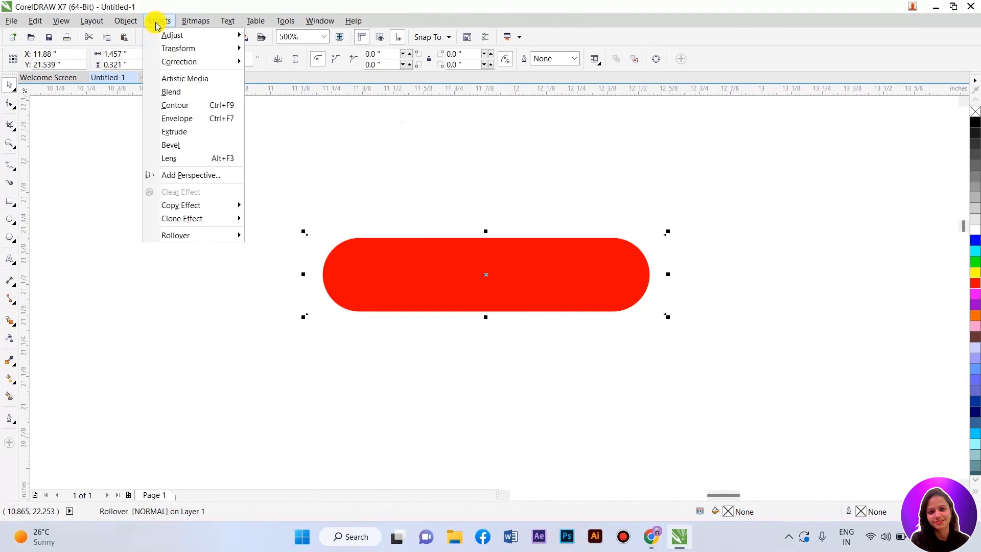
{"action": "mouse_move", "coordinate": [173, 234]}
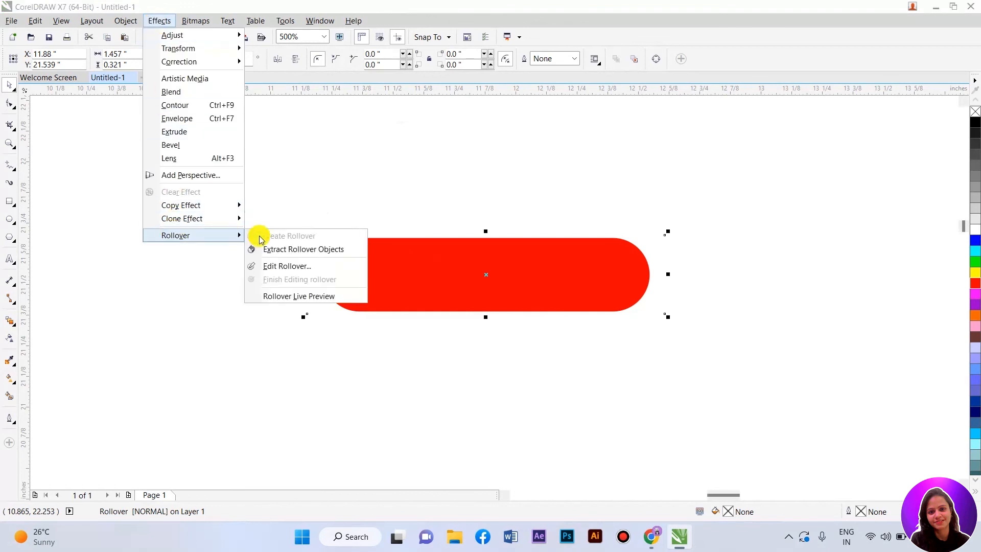
{"action": "left_click", "coordinate": [274, 270]}
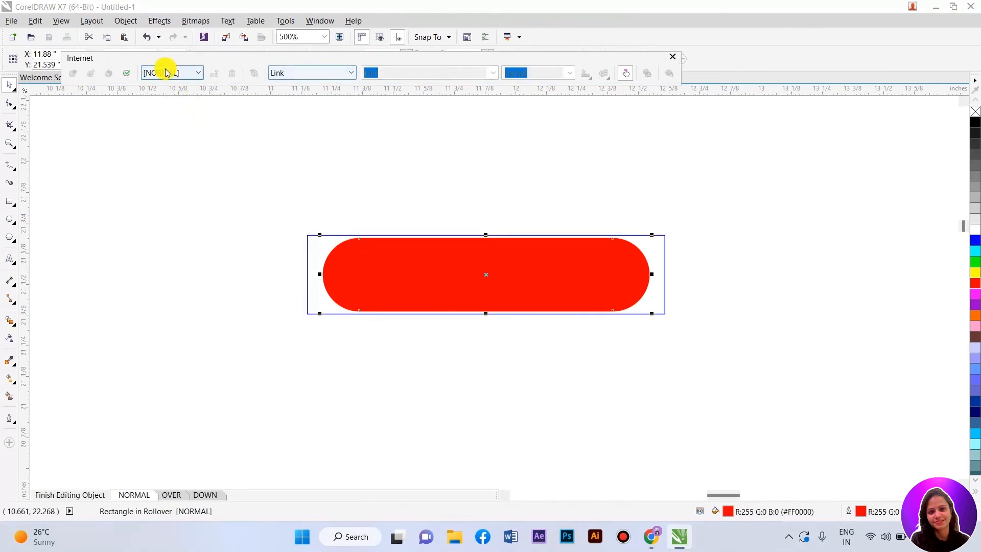
- Examine the active rollover states, the Link and Bookmark behaviors, and the Rollover commands offered during editing
{"action": "left_click", "coordinate": [194, 75]}
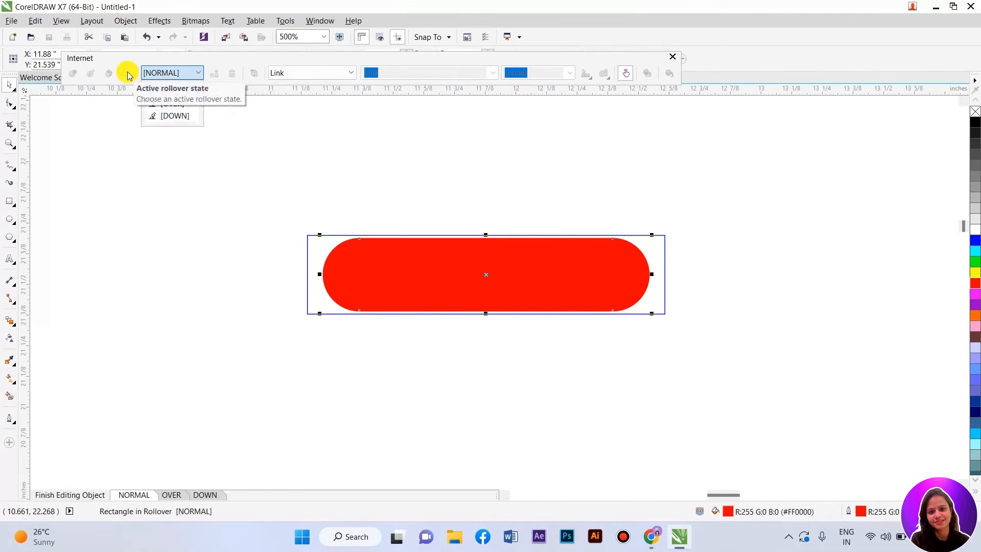
{"action": "left_click", "coordinate": [353, 73]}
{"action": "left_click", "coordinate": [354, 72]}
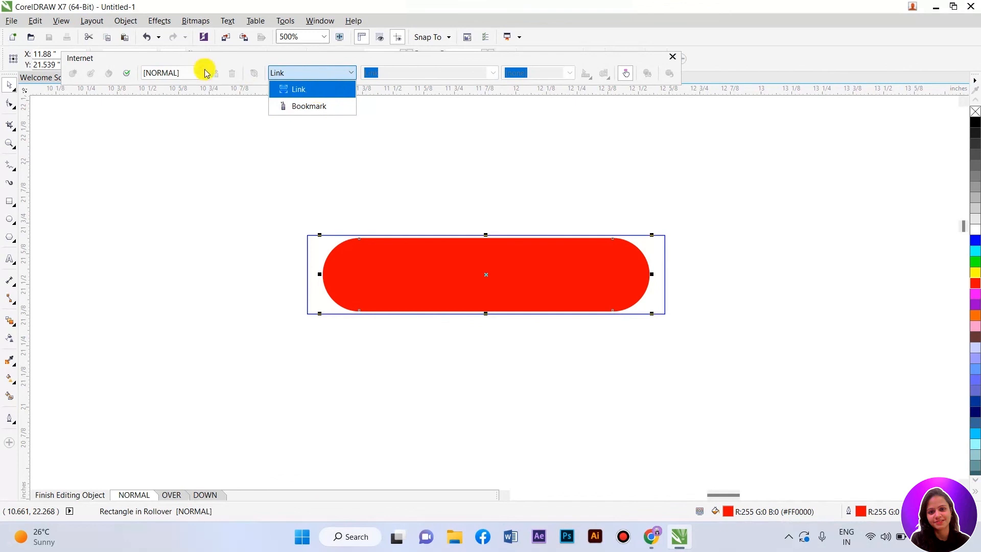
{"action": "left_click", "coordinate": [155, 23]}
{"action": "left_click", "coordinate": [155, 23]}
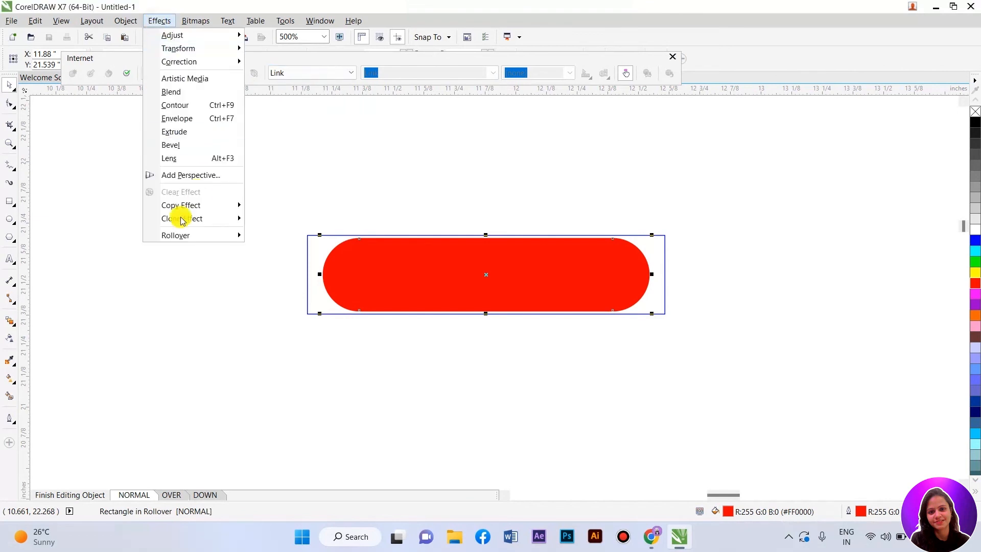
{"action": "mouse_move", "coordinate": [179, 234]}
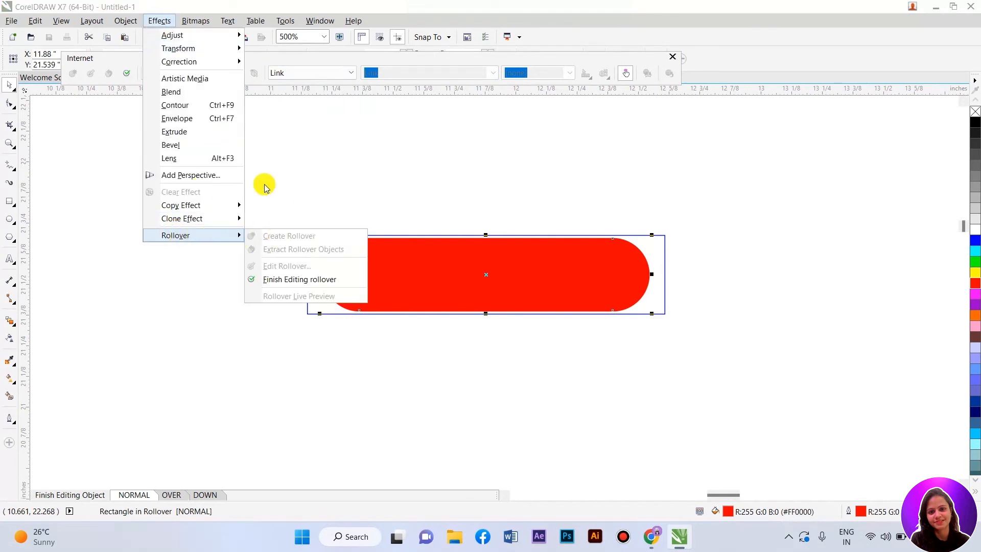
{"action": "left_click", "coordinate": [276, 144]}
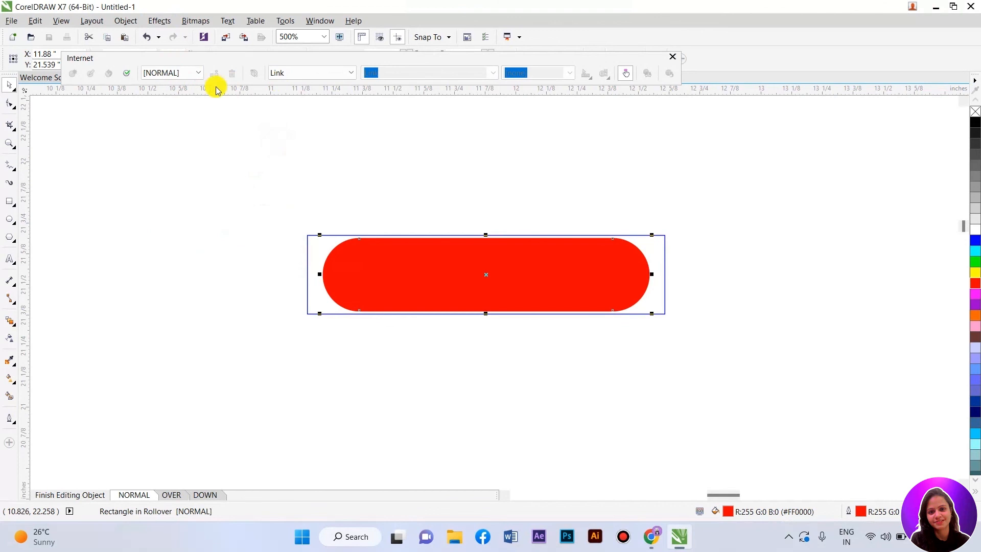
- Activate the rollover's OVER state and give the bar a yellow fill and yellow outline there
{"action": "left_click", "coordinate": [198, 72]}
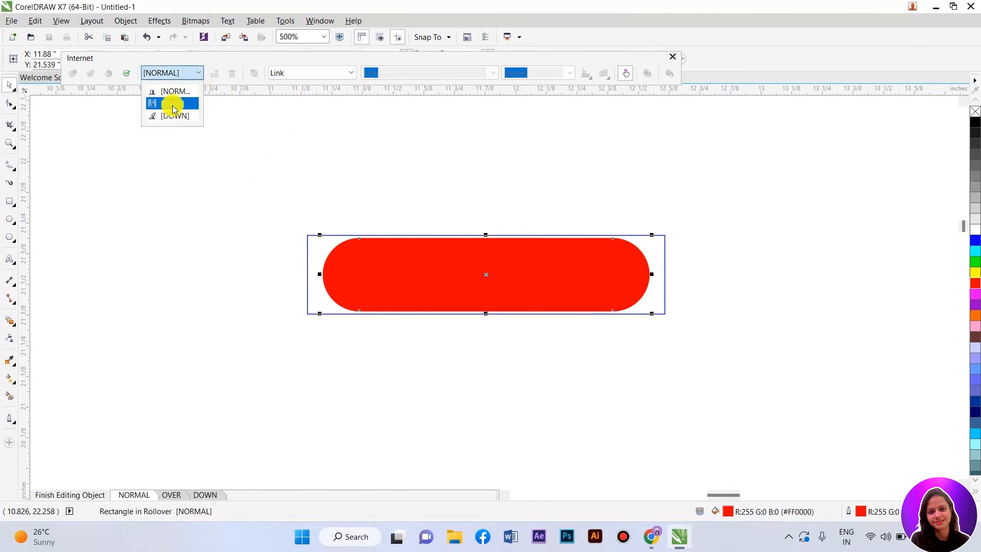
{"action": "left_click", "coordinate": [173, 104]}
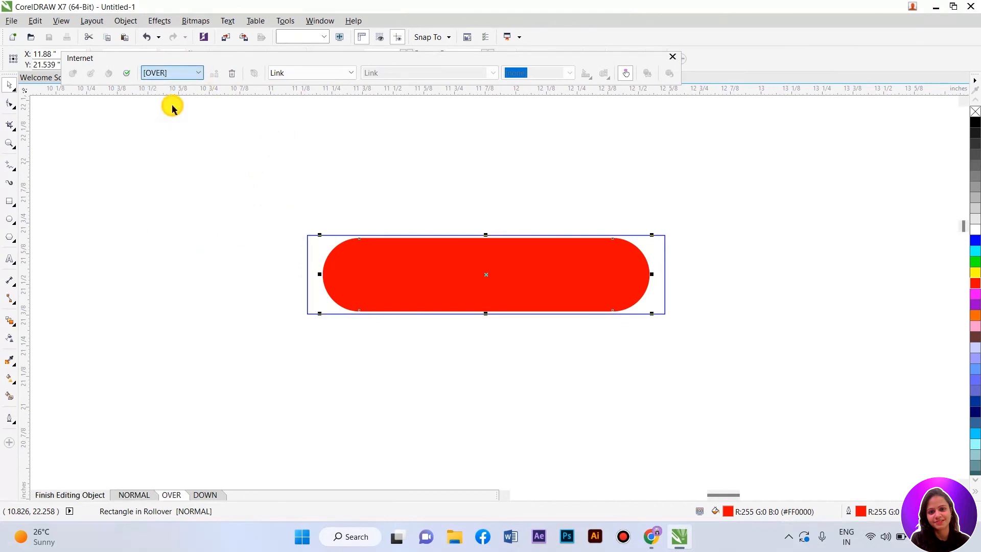
{"action": "left_click", "coordinate": [976, 277]}
{"action": "right_click", "coordinate": [977, 278]}
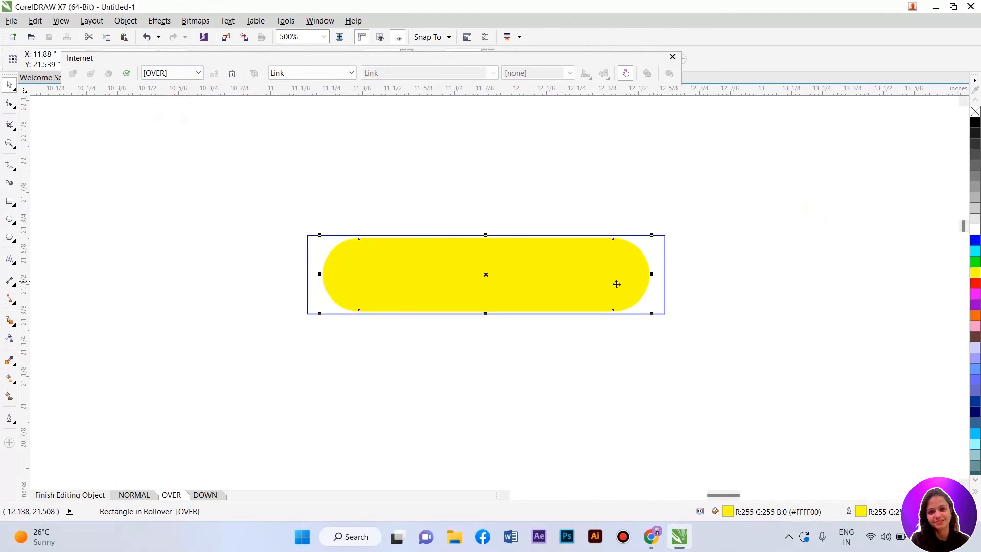
- Give the bar a green fill and green outline in the rollover's OVER state, and finish editing the rollover
{"action": "left_click", "coordinate": [177, 73]}
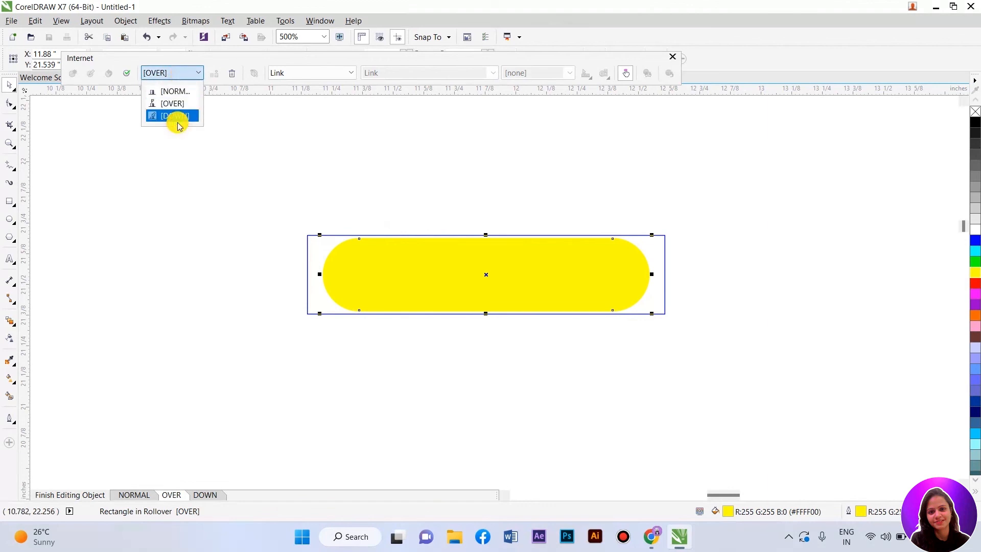
{"action": "left_click", "coordinate": [976, 265]}
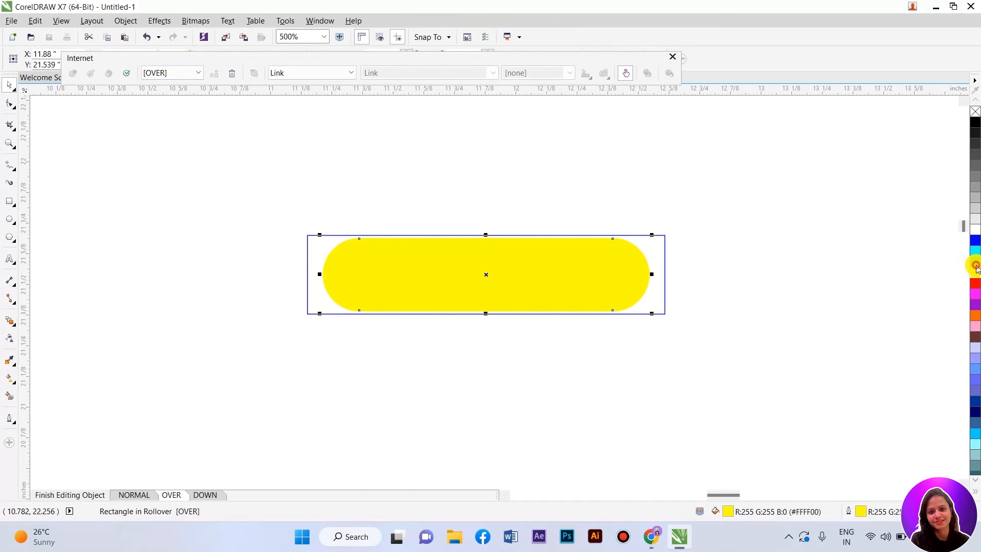
{"action": "left_click", "coordinate": [976, 266]}
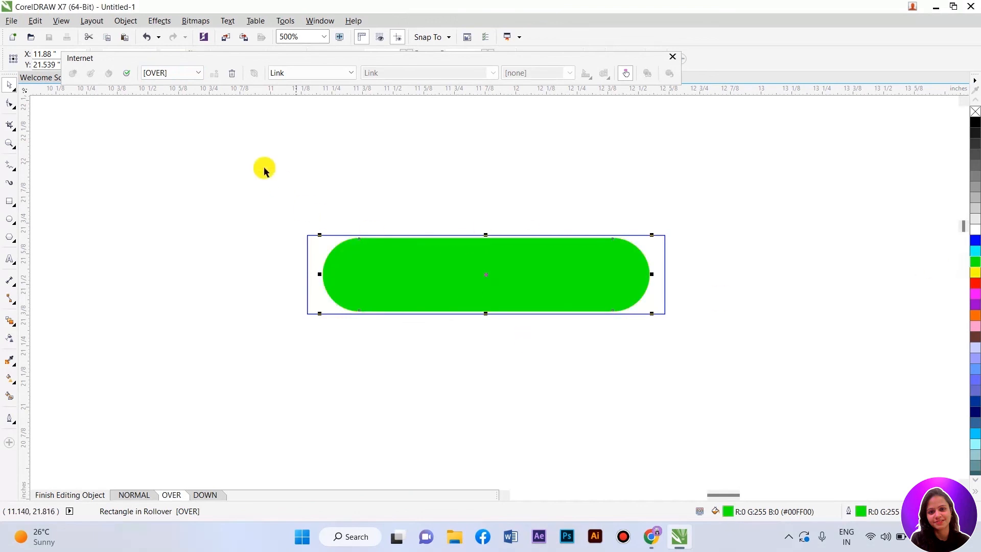
{"action": "left_click", "coordinate": [126, 75]}
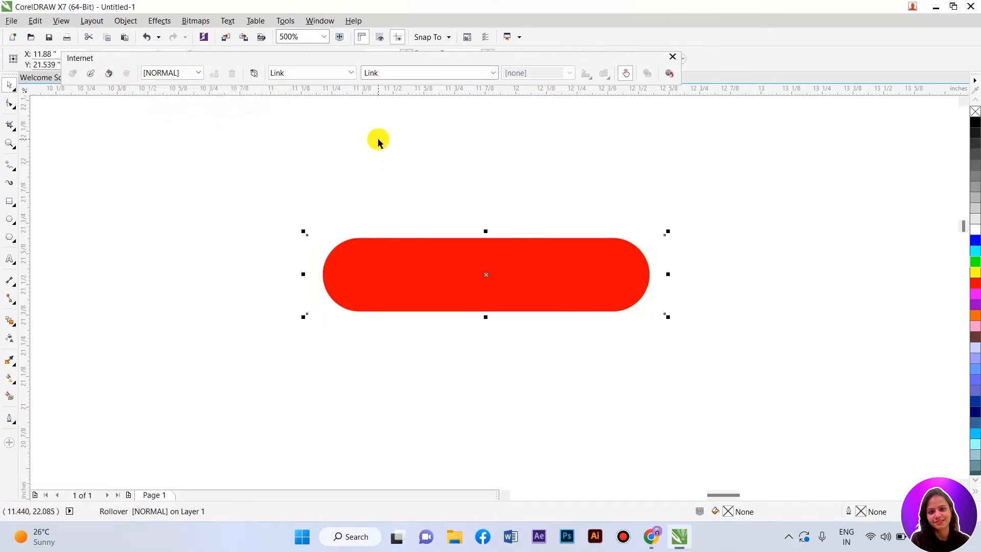
- Examine the rollover's Link and Bookmark behaviors and the available link targets, and close the Internet toolbar
{"action": "left_click", "coordinate": [350, 73]}
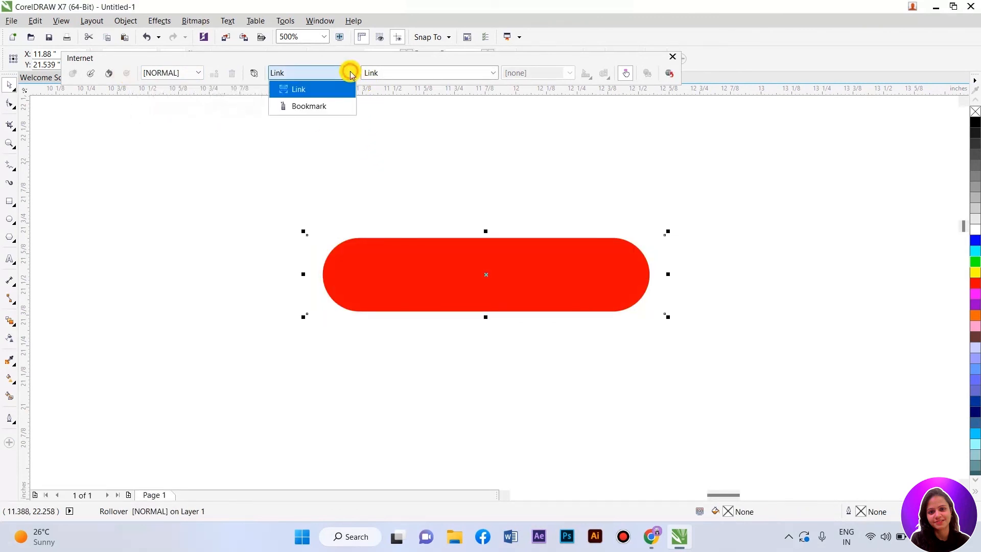
{"action": "left_click", "coordinate": [427, 73]}
{"action": "left_click", "coordinate": [493, 73]}
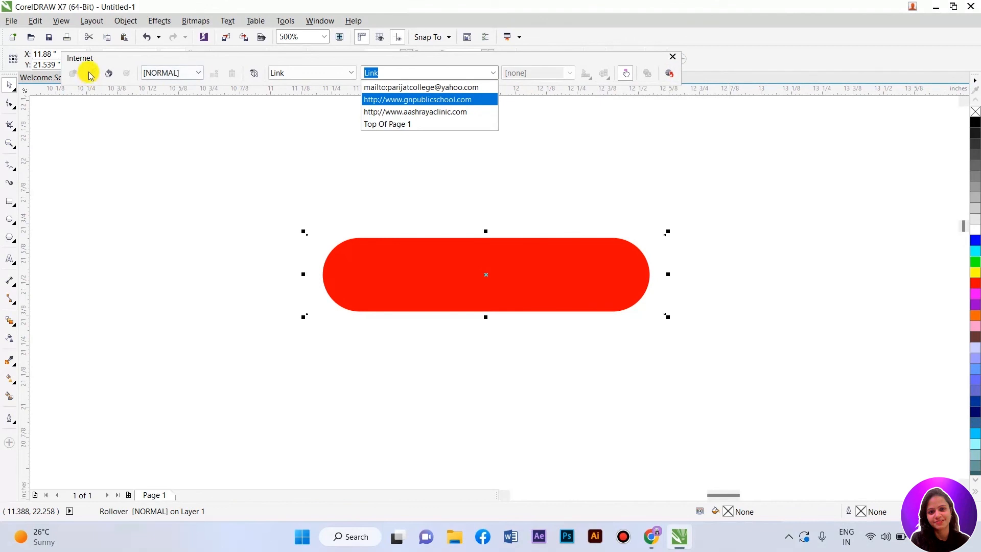
{"action": "left_click", "coordinate": [177, 162]}
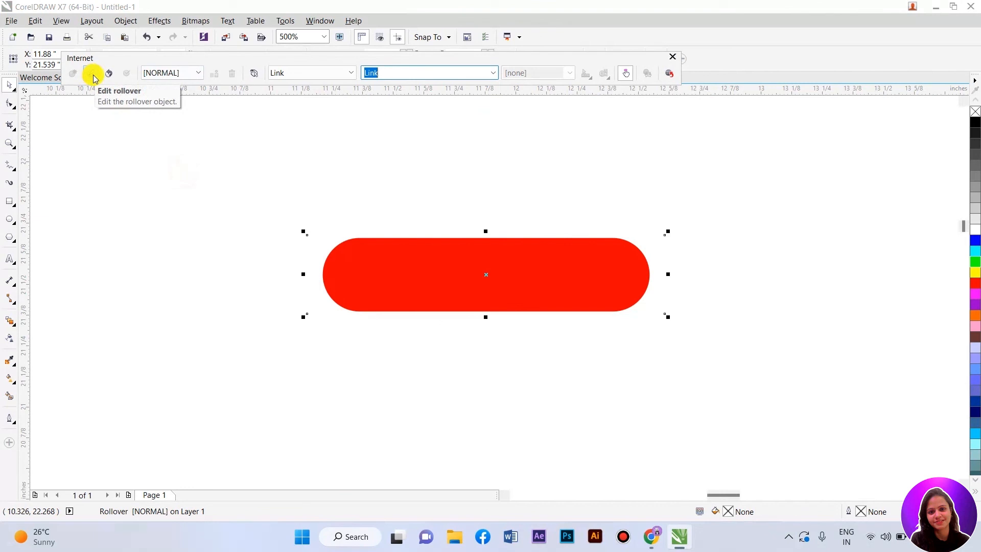
{"action": "left_click", "coordinate": [673, 57]}
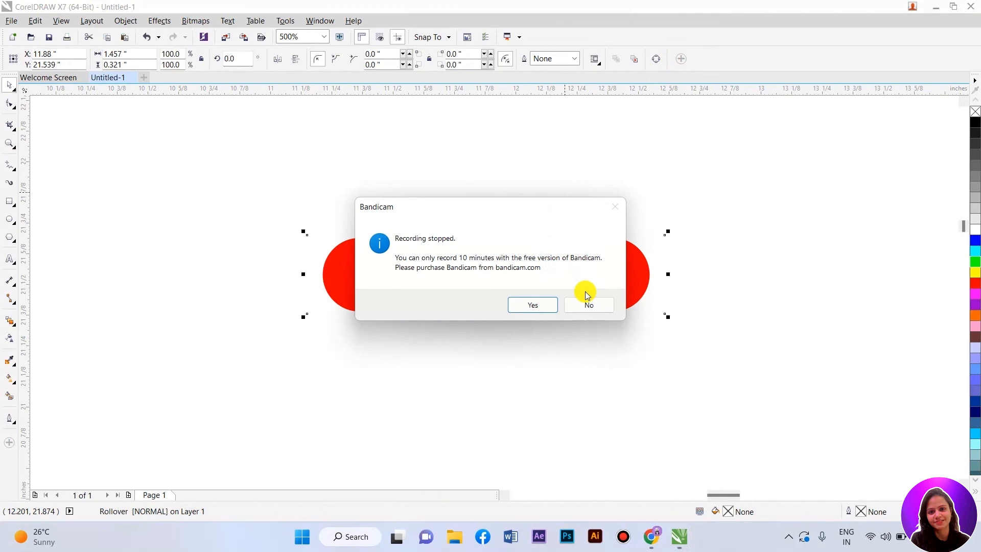
{"action": "left_click", "coordinate": [590, 304]}
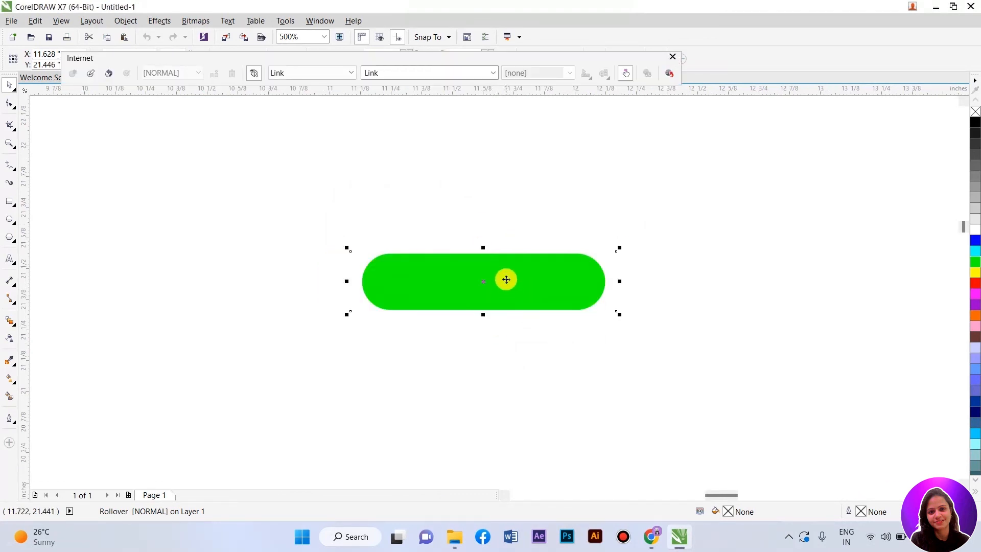
- Test the rollover's color changes on the bar with live preview, moving the bar about 0.1 in down
{"action": "left_click", "coordinate": [521, 286]}
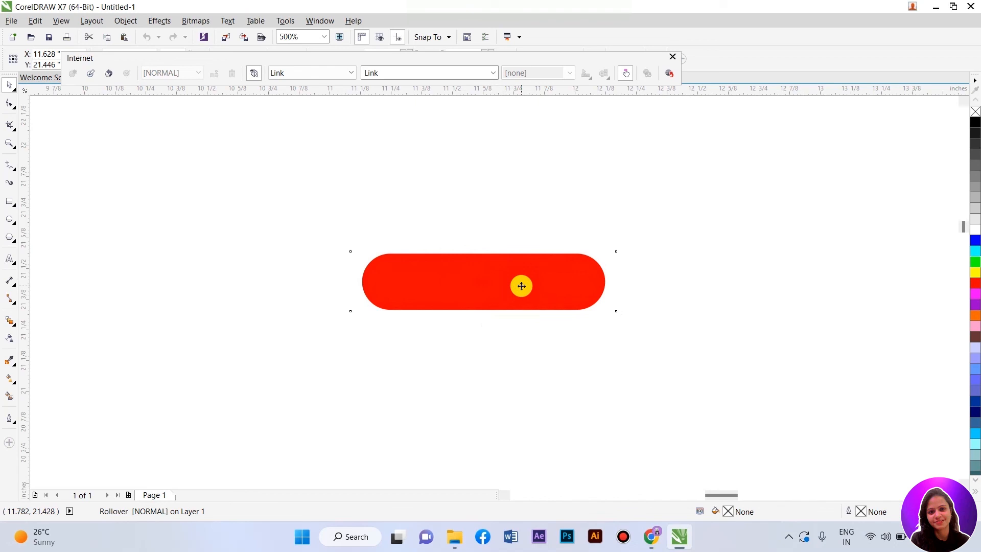
{"action": "mouse_move", "coordinate": [522, 286]}
{"action": "left_mouse_down"}
{"action": "mouse_move", "coordinate": [534, 298]}
{"action": "mouse_move", "coordinate": [520, 309]}
{"action": "mouse_move", "coordinate": [513, 295]}
{"action": "left_mouse_up"}
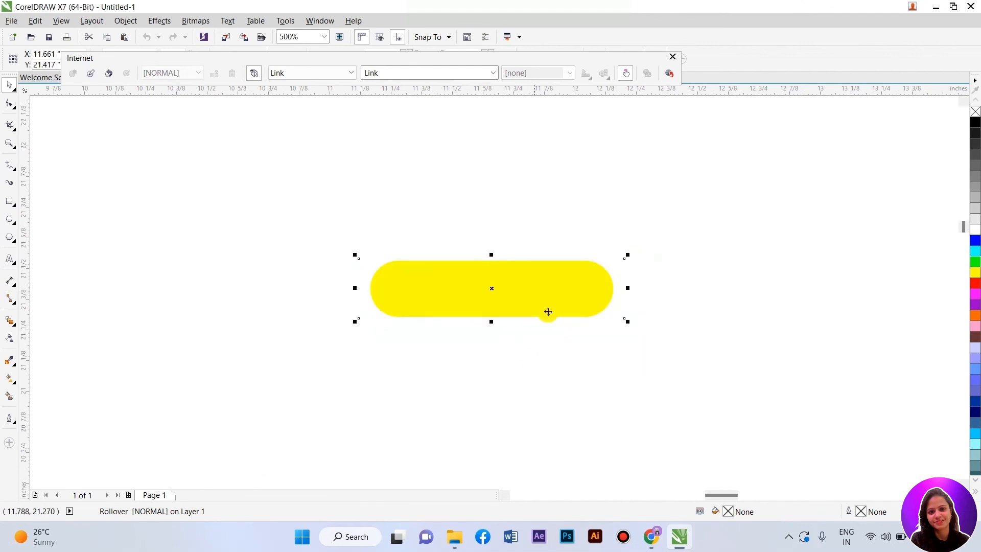
{"action": "left_click", "coordinate": [631, 318]}
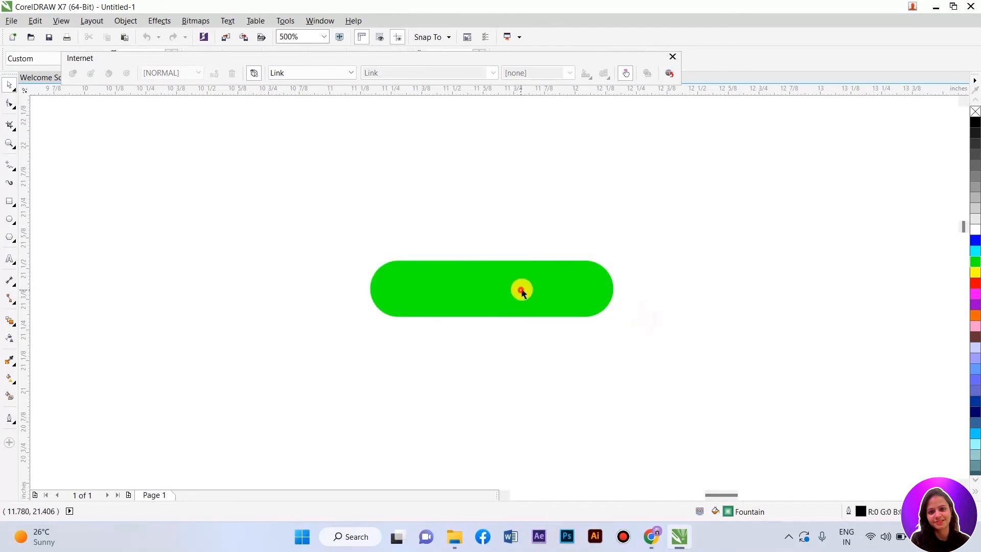
{"action": "left_click_drag", "start_coordinate": [520, 290], "coordinate": [523, 313]}
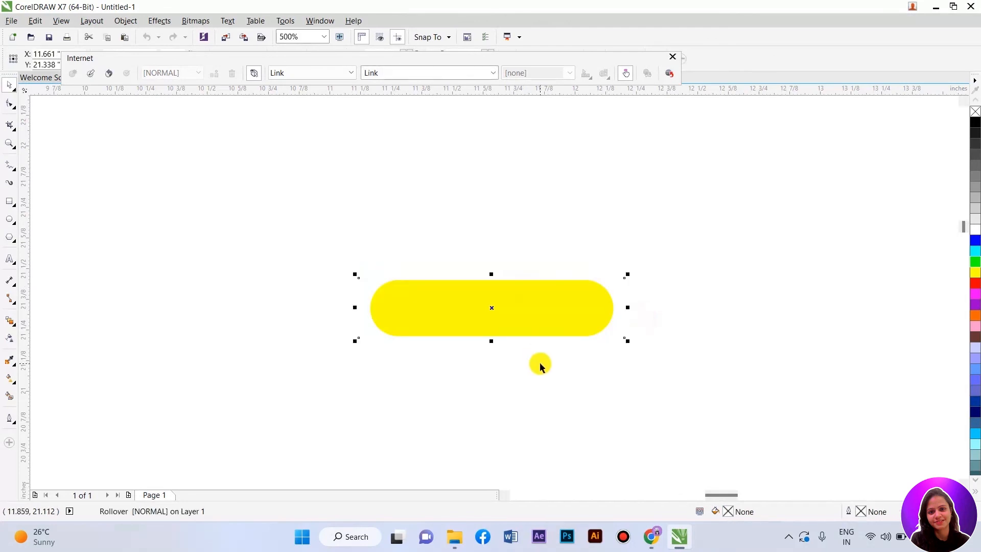